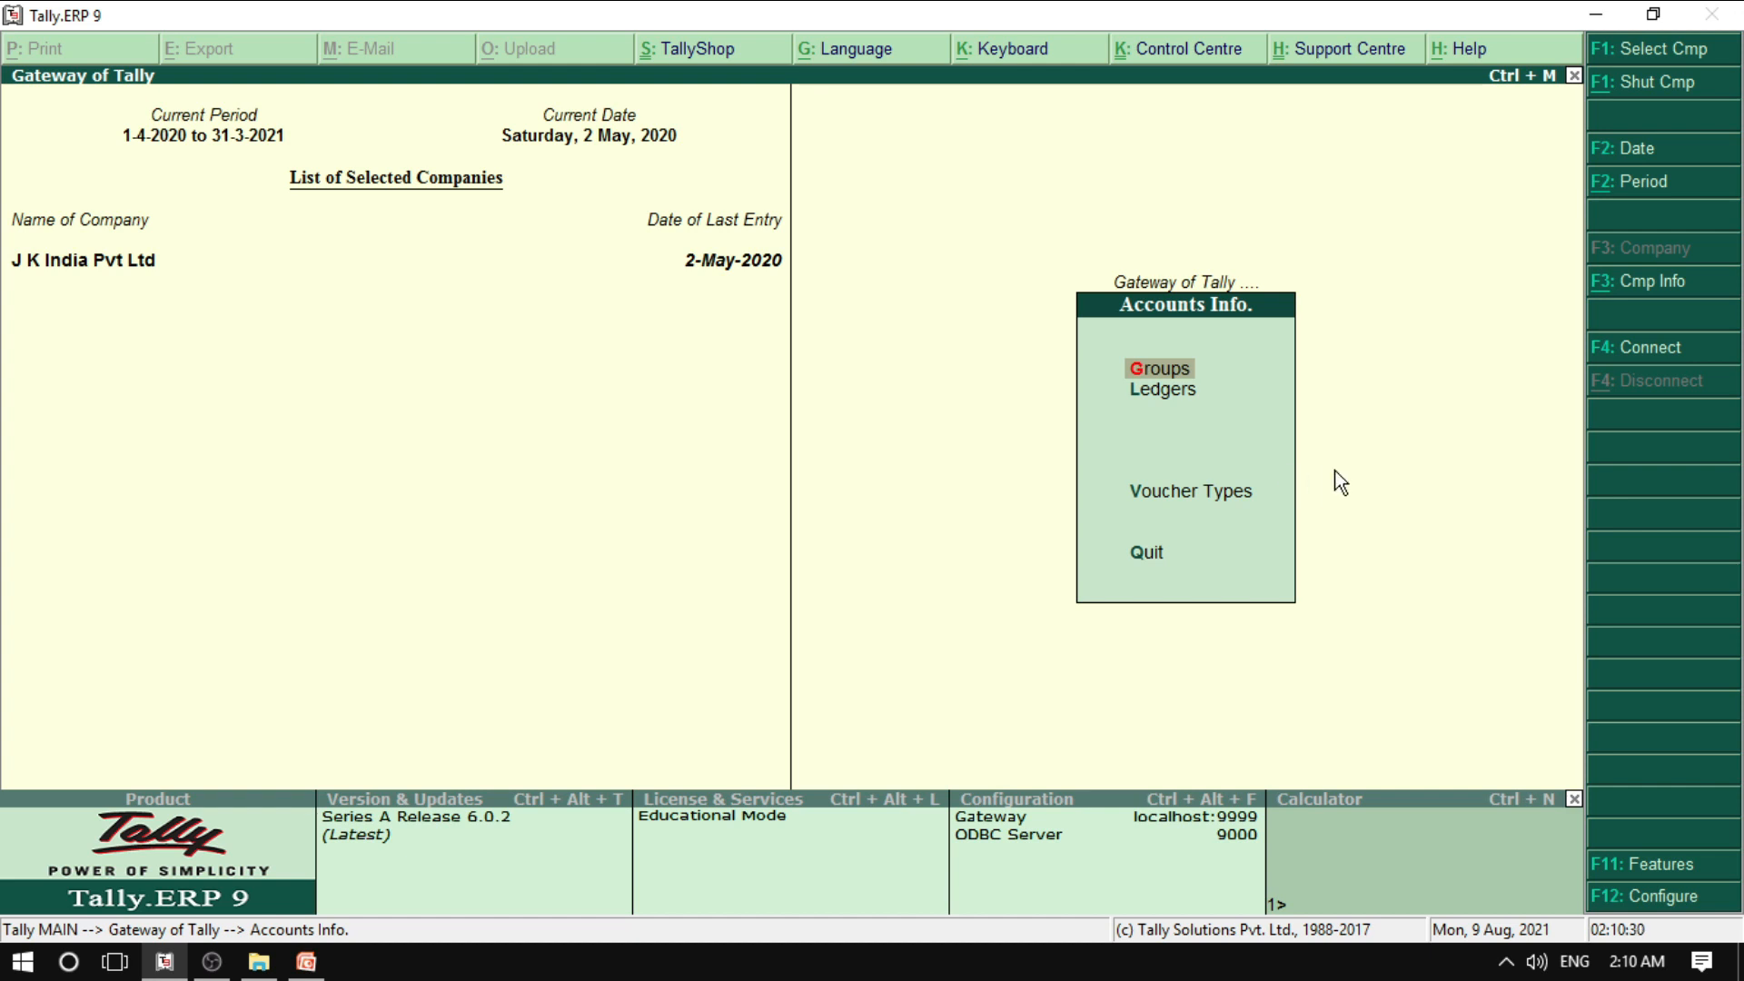
- In the company's accounting features, set Maintain cost centres to Yes and keep cost centres for job costing at No
{"action": "key", "text": "F11"}
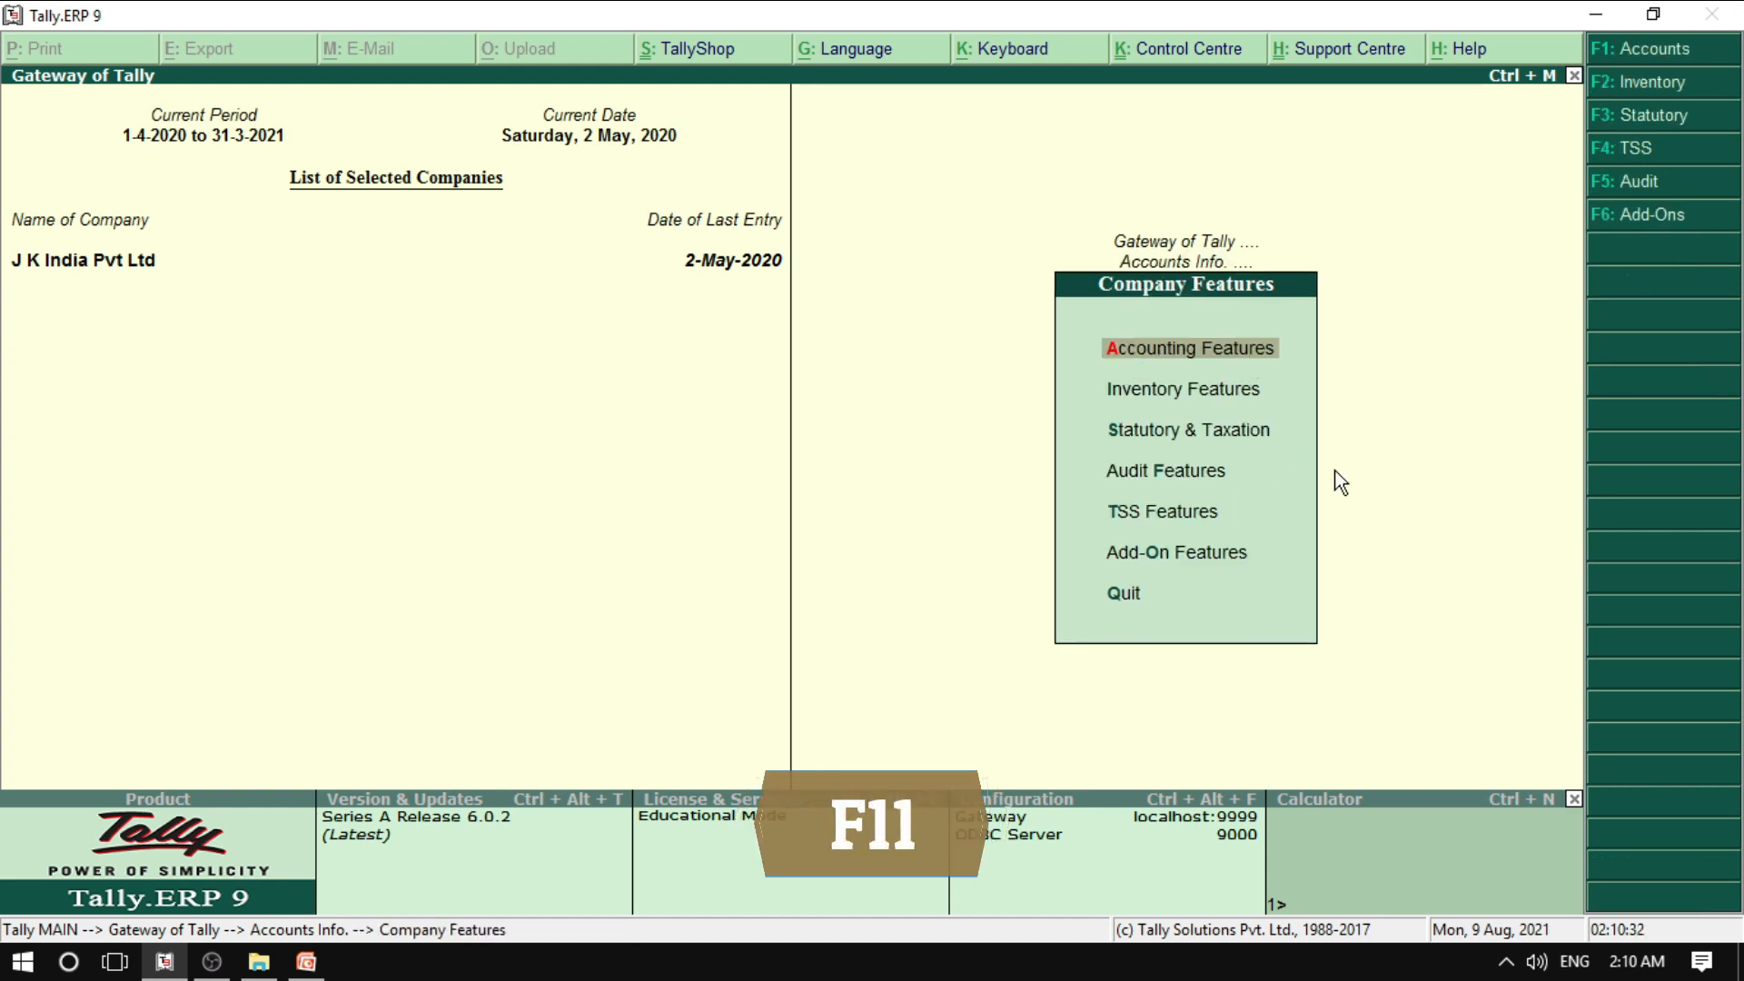
{"action": "key", "text": "Return"}
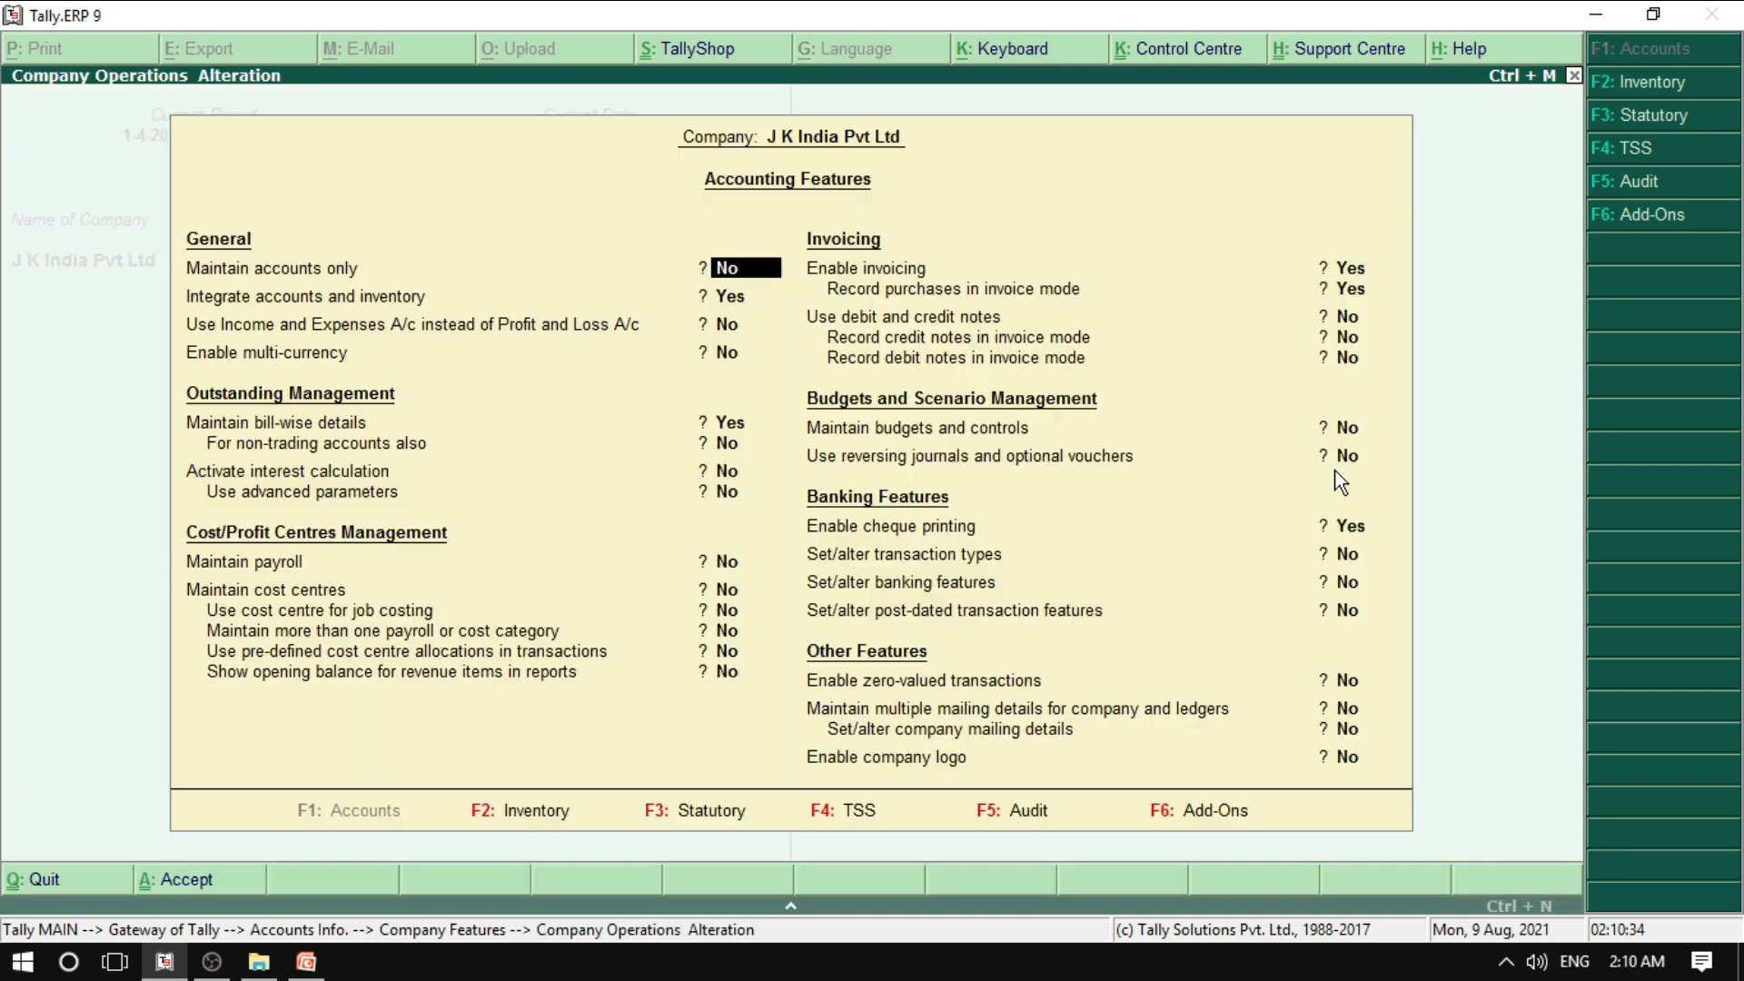
{"action": "key", "text": "Return"}
{"action": "key", "text": "Return"}
{"action": "key", "text": "Return"}
{"action": "key", "text": "Return"}
{"action": "key", "text": "Return"}
{"action": "key", "text": "Return"}
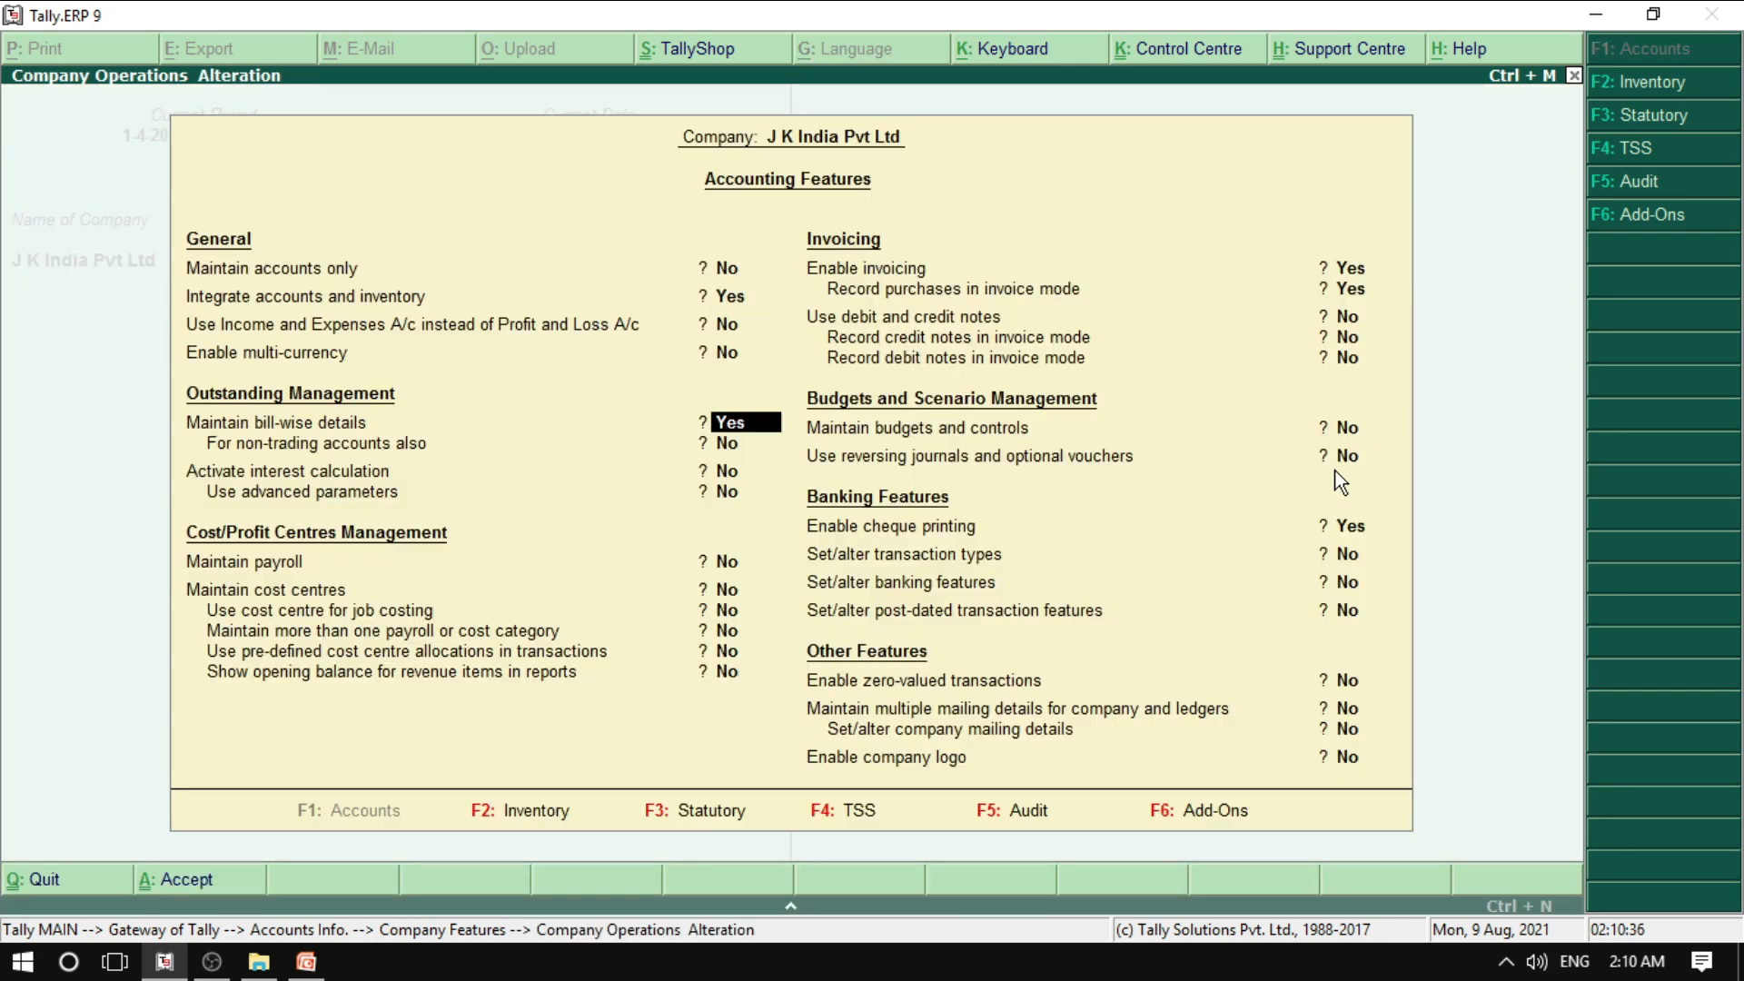
{"action": "key", "text": "Return"}
{"action": "key", "text": "Return"}
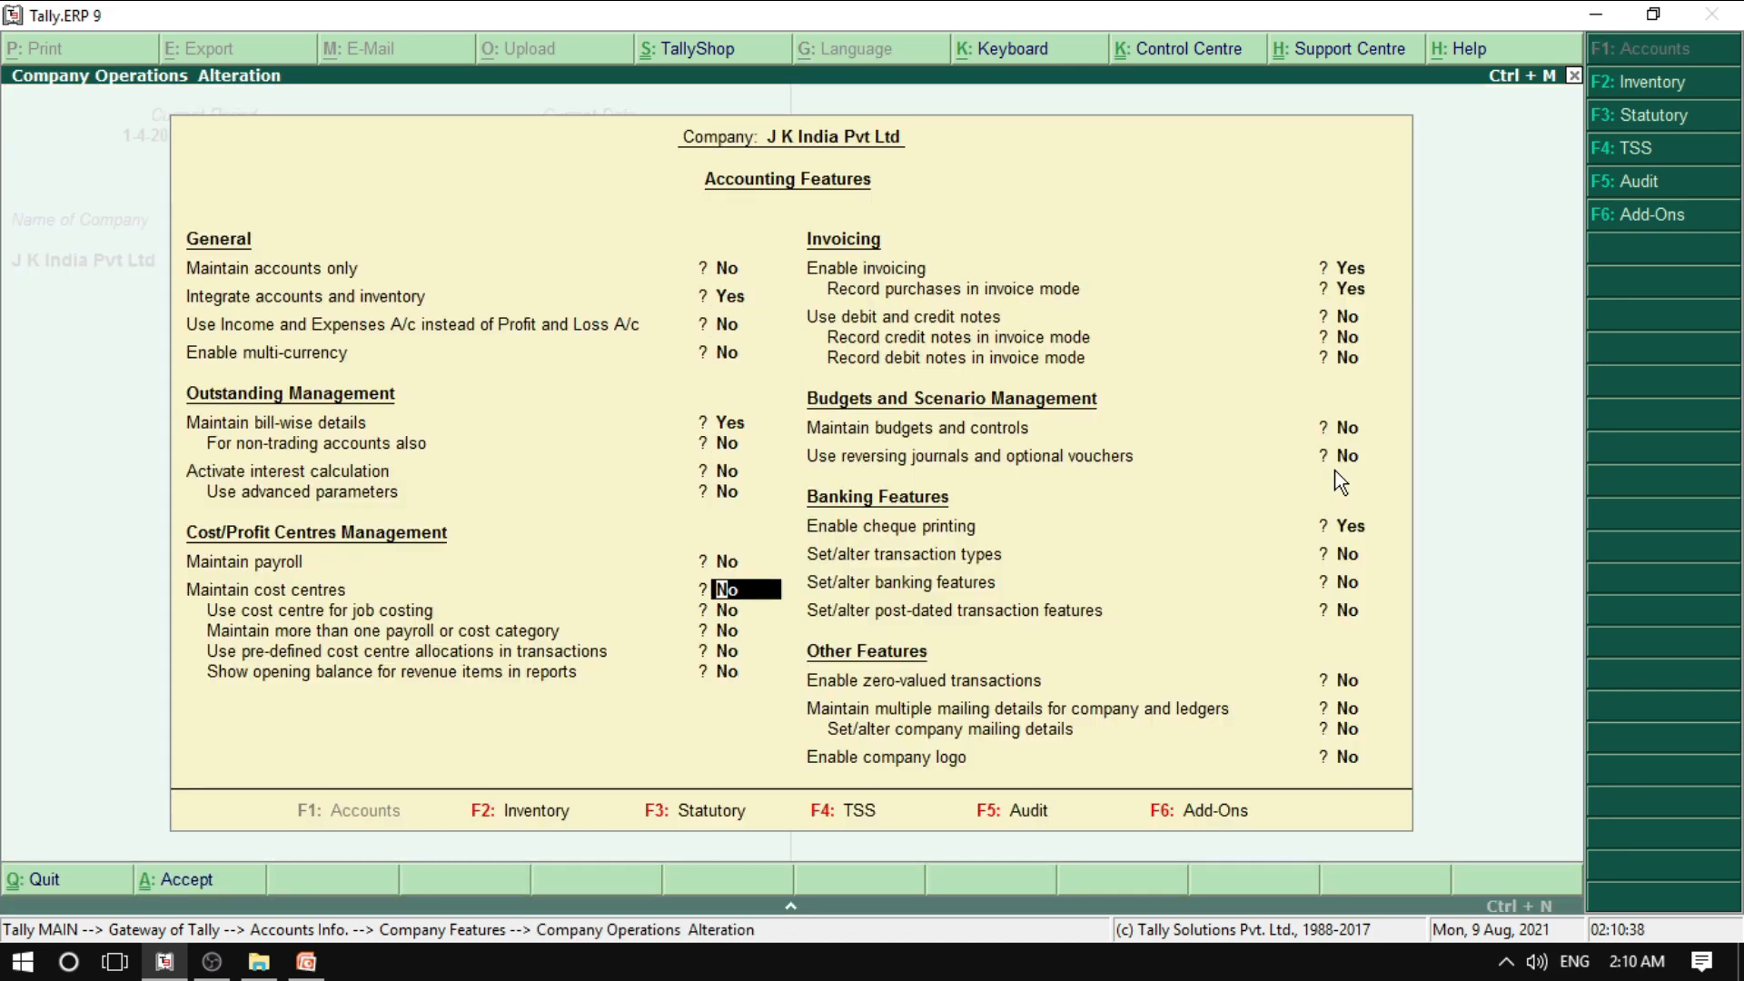
{"action": "type", "text": "y"}
{"action": "key", "text": "Return"}
{"action": "key", "text": "Return"}
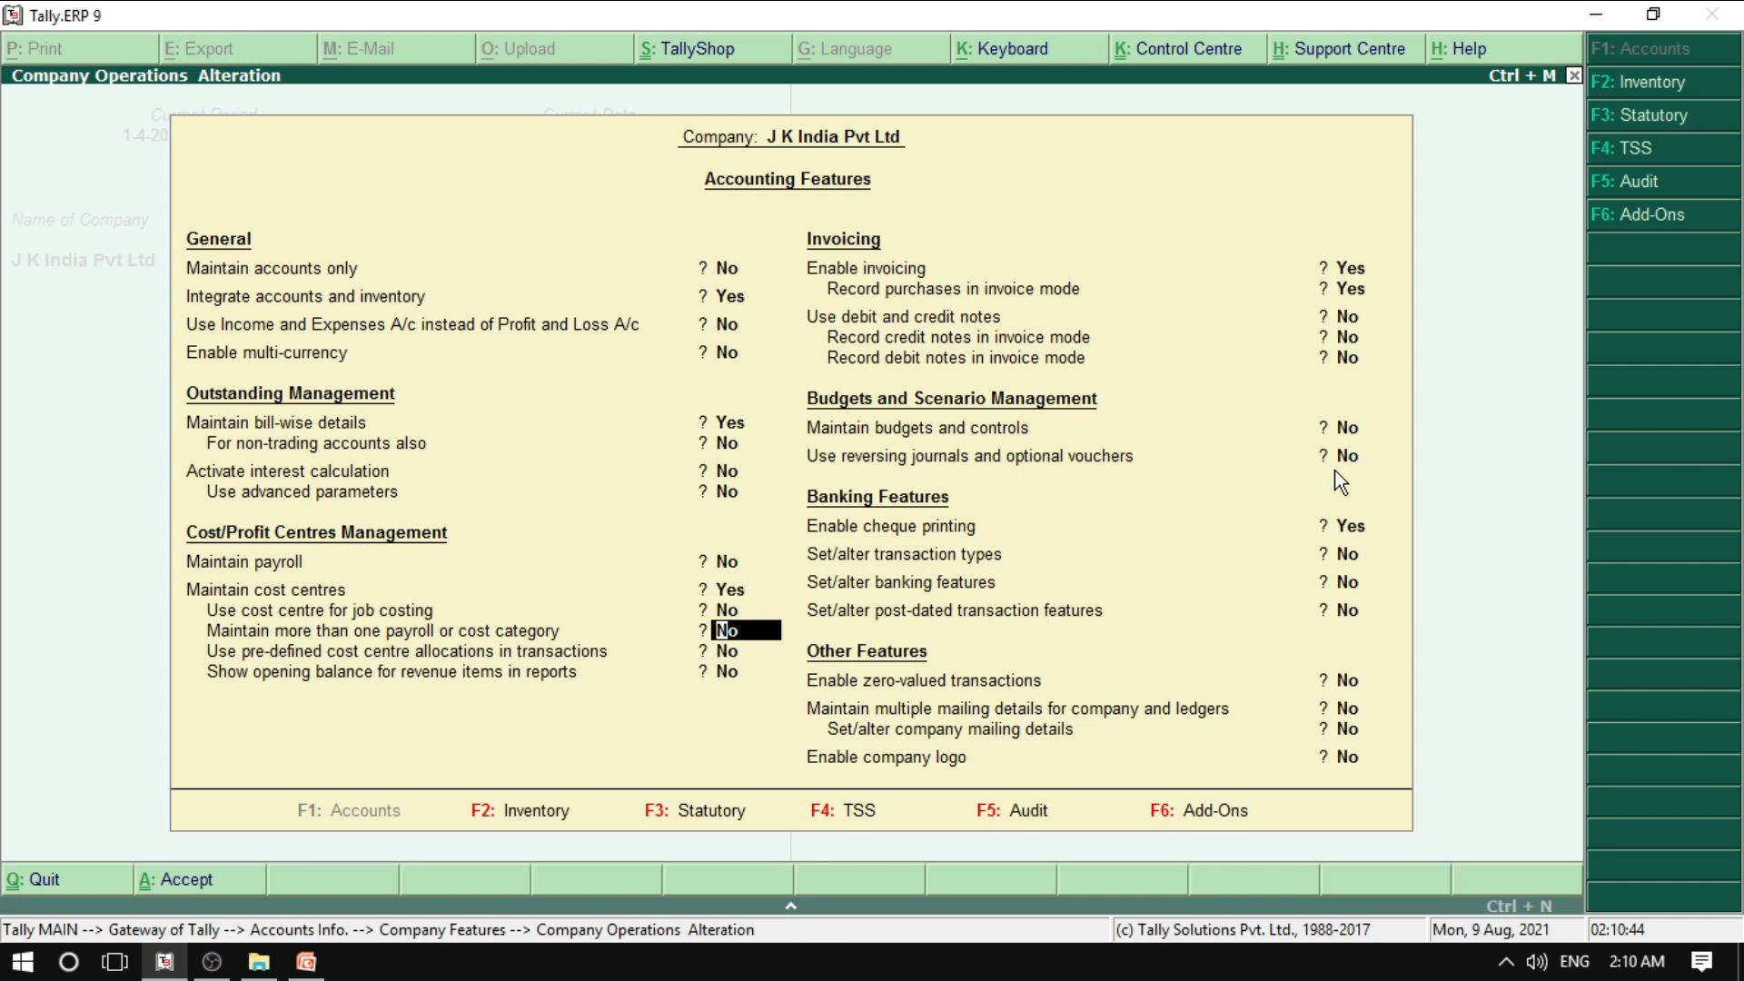
- Set Maintain more than one payroll or cost category to Yes and save the accounting features
{"action": "type", "text": "y"}
{"action": "key", "text": "Return"}
{"action": "key", "text": "Return"}
{"action": "key", "text": "Return"}
{"action": "key", "text": "Return"}
{"action": "key", "text": "Return"}
{"action": "key", "text": "Return"}
{"action": "key", "text": "Return"}
{"action": "key", "text": "Return"}
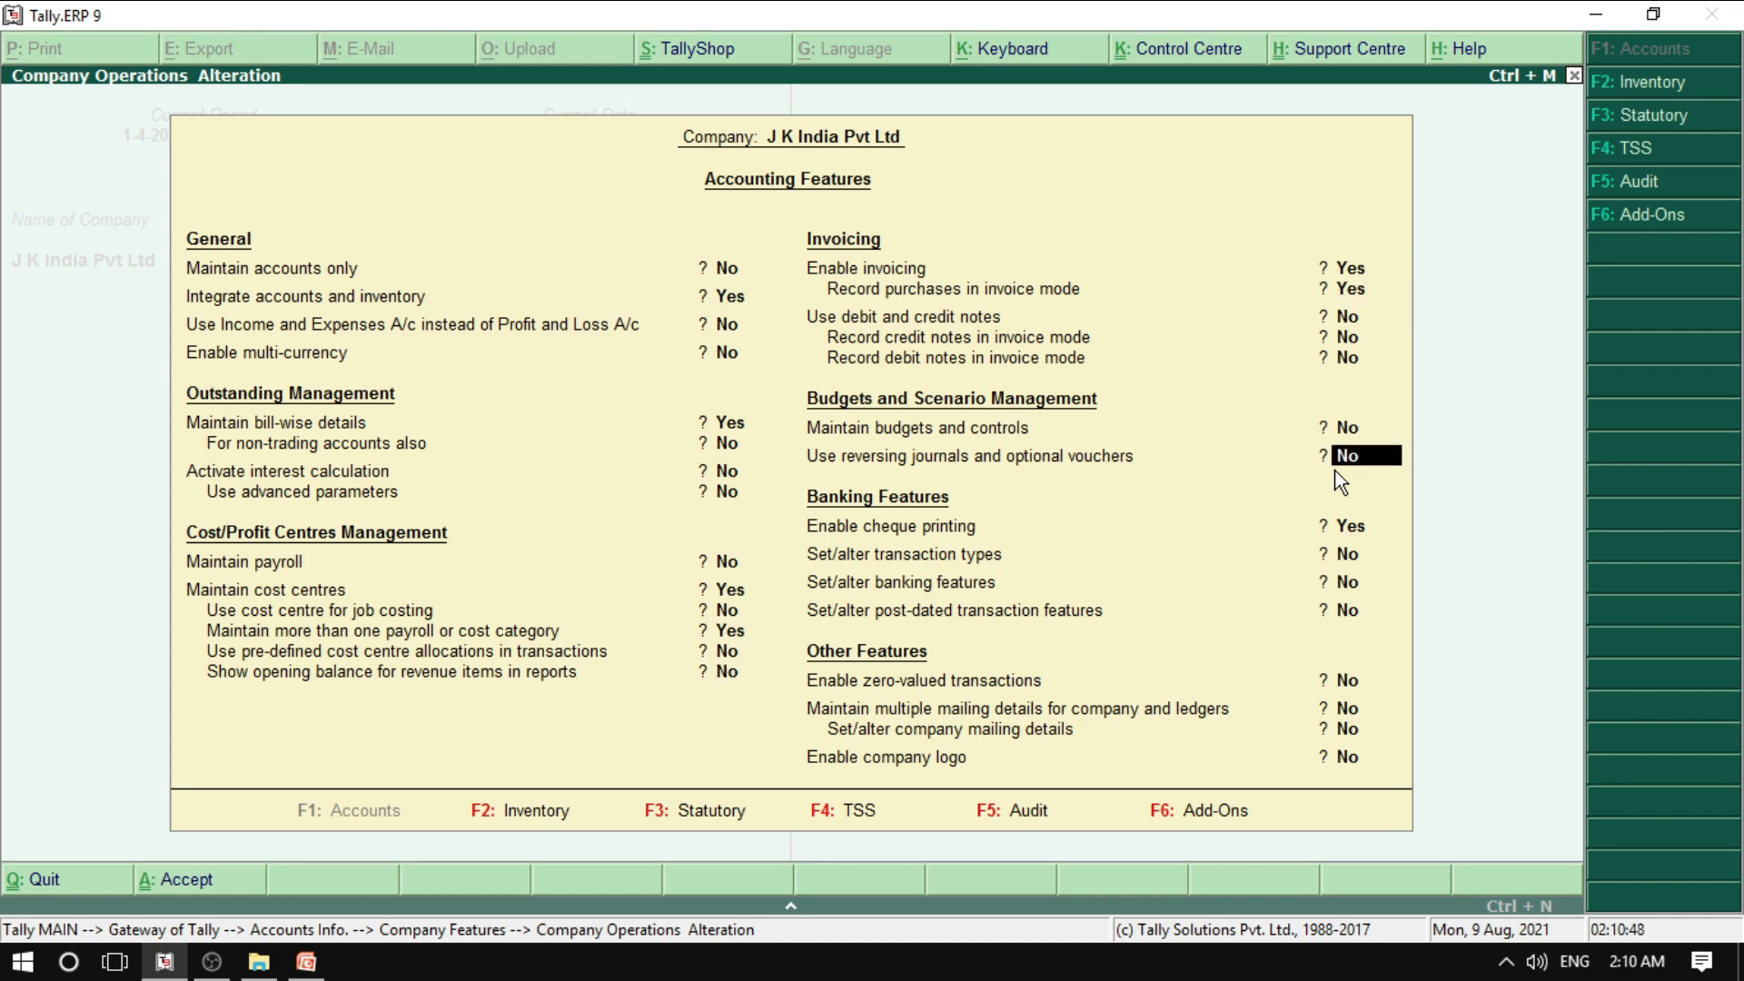
{"action": "key", "text": "Return"}
{"action": "key", "text": "Return"}
{"action": "key", "text": "Return"}
{"action": "key", "text": "Return"}
{"action": "key", "text": "Return"}
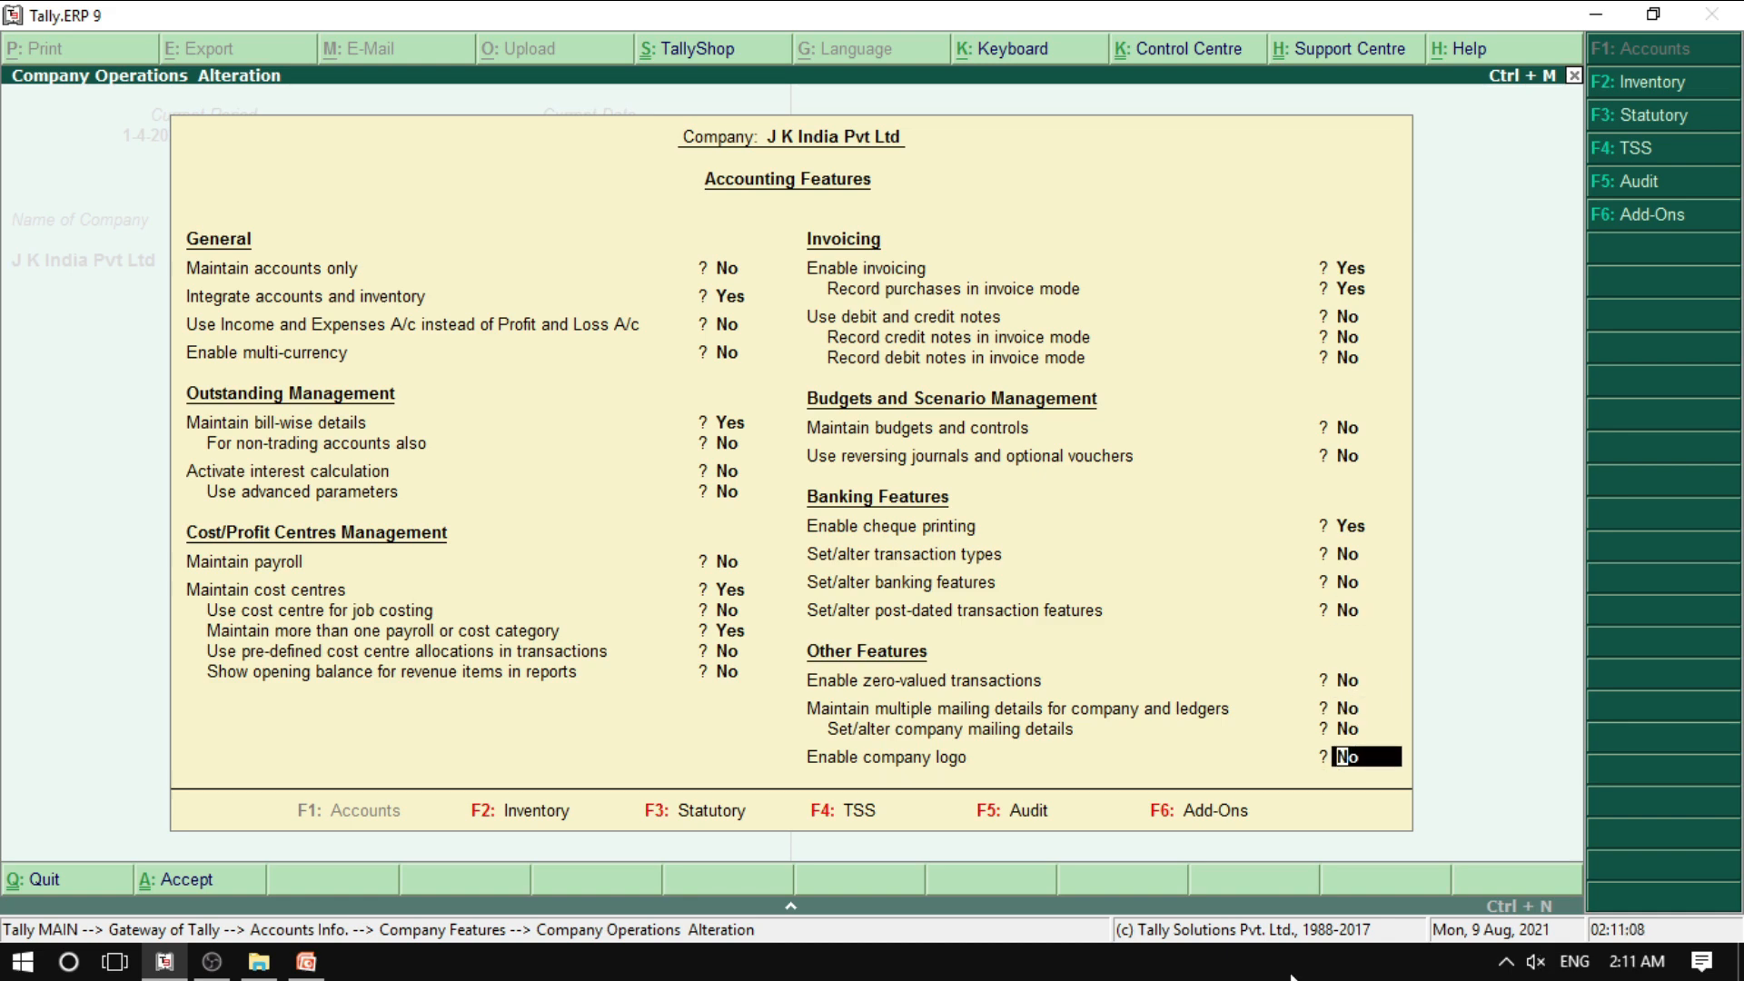
{"action": "key", "text": "Return"}
{"action": "key", "text": "Return"}
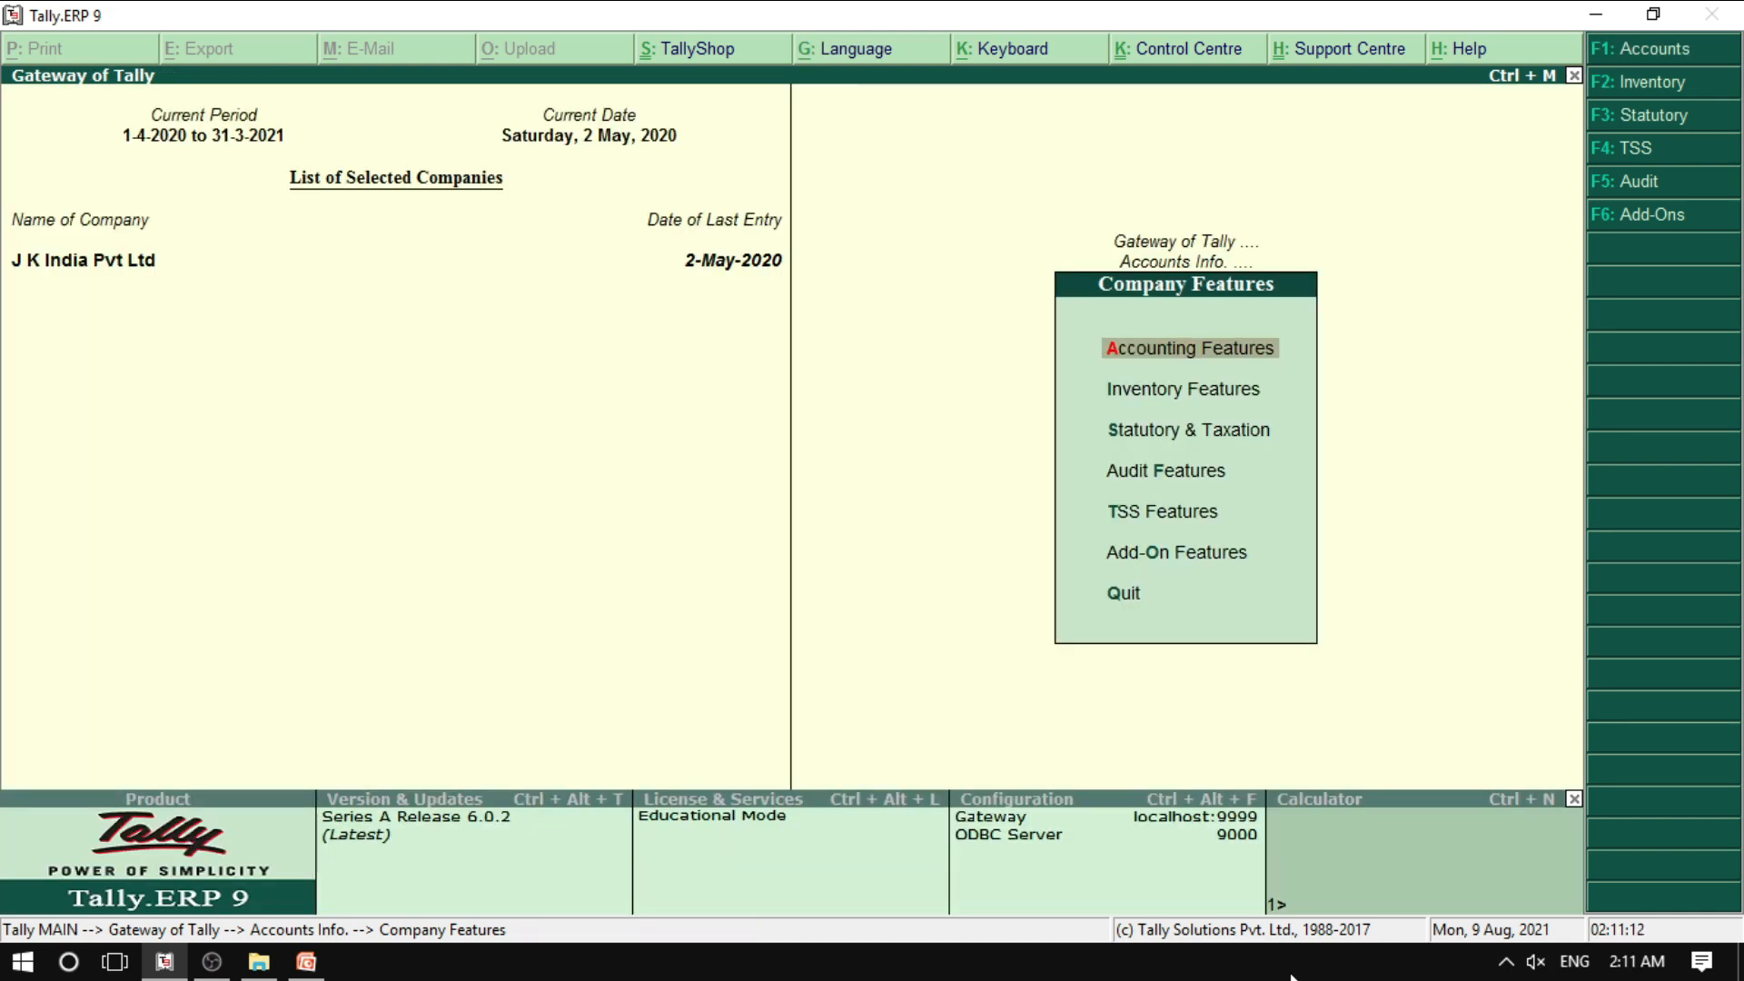
- Return from the company features to the accounts masters and open the Cost Categories options
{"action": "key", "text": "Escape"}
{"action": "key", "text": "Down"}
{"action": "key", "text": "Down"}
{"action": "key", "text": "Down"}
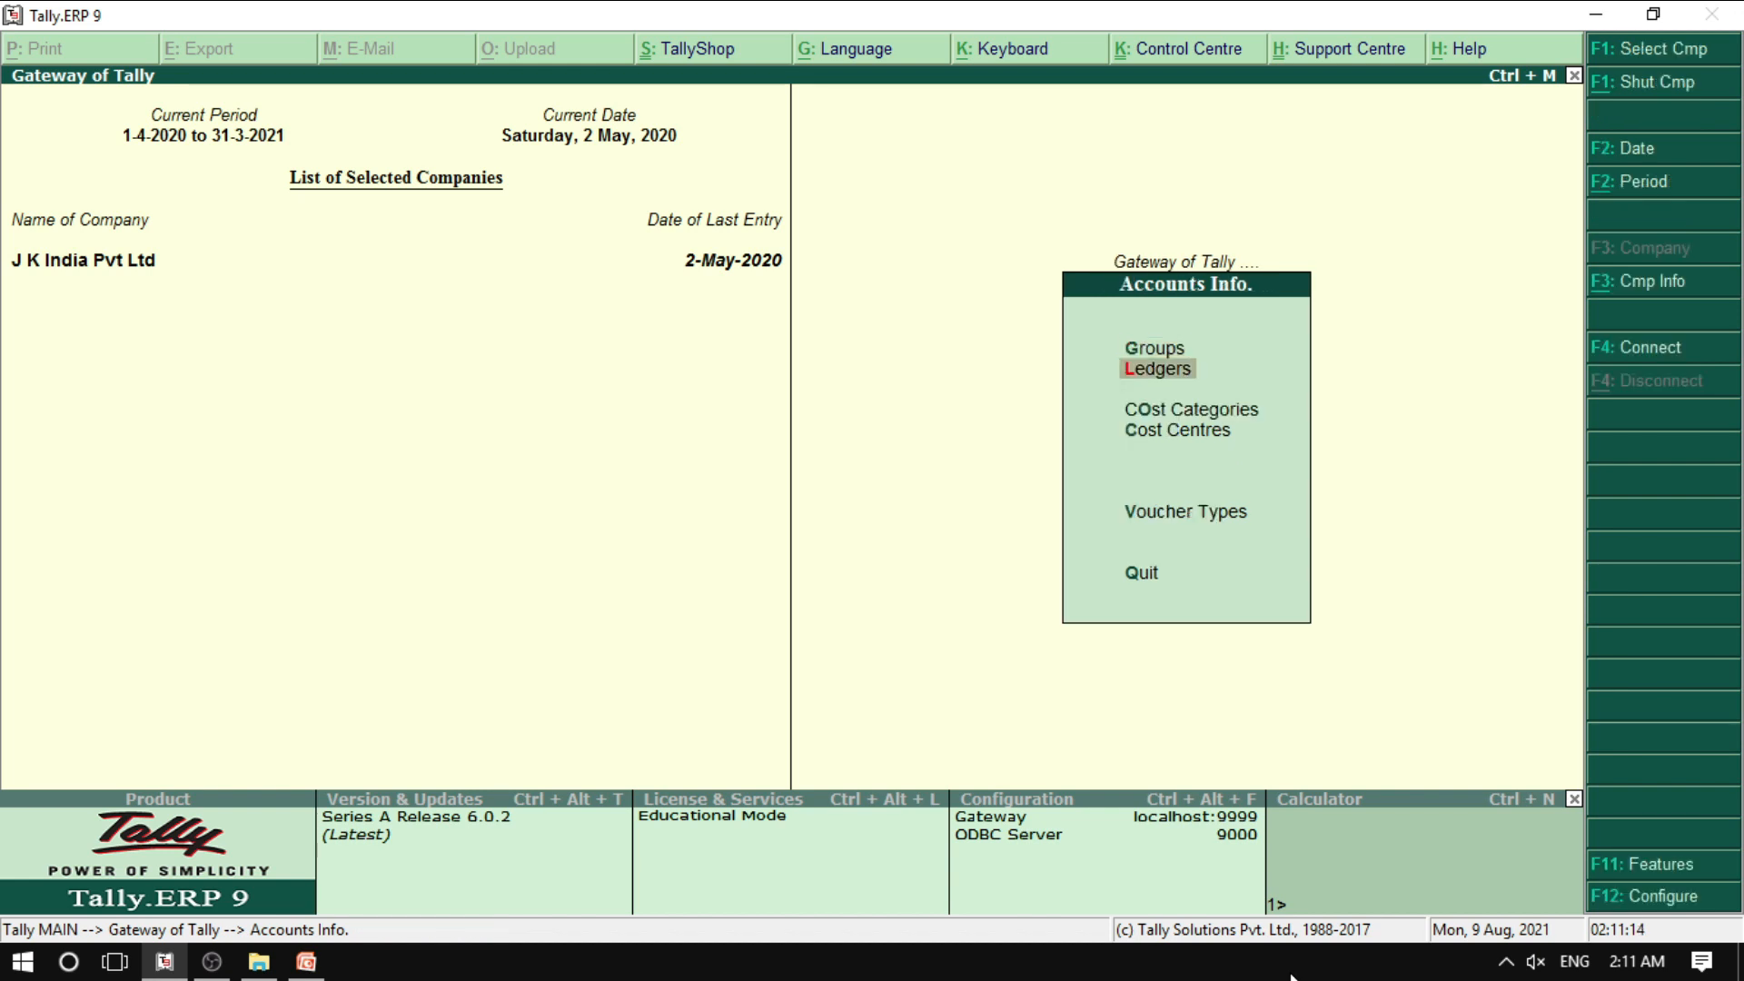
{"action": "key", "text": "Up"}
{"action": "key", "text": "Down"}
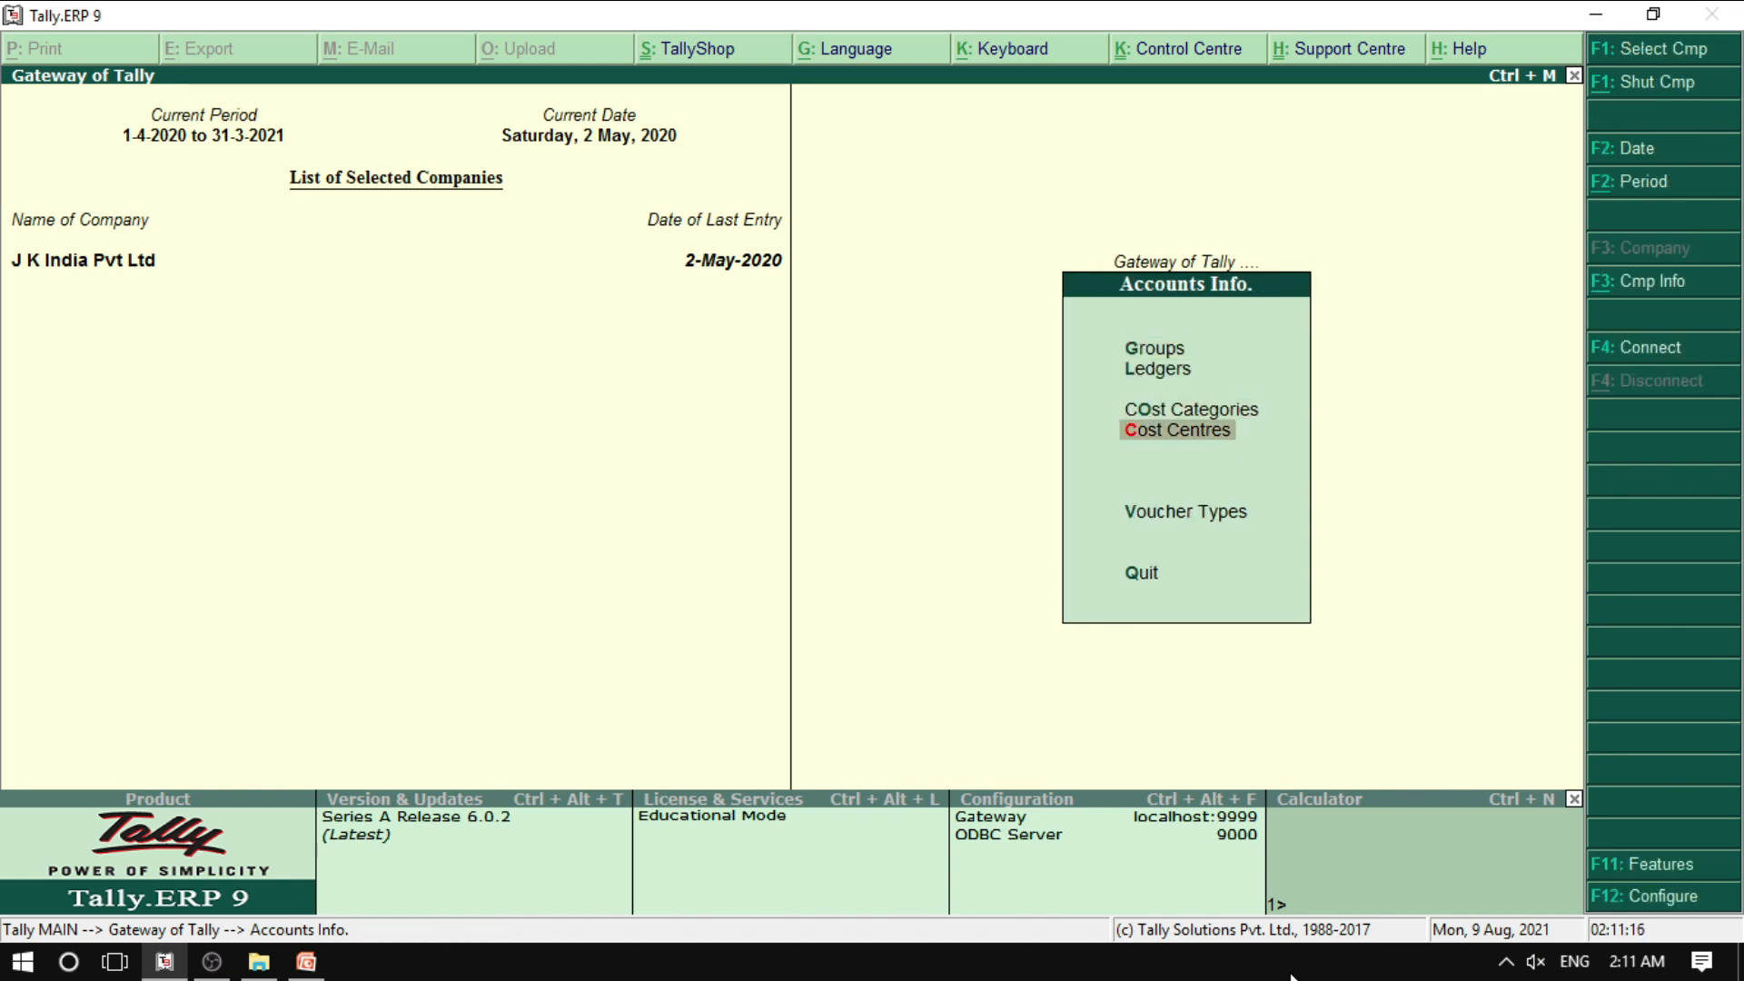
{"action": "key", "text": "Up"}
{"action": "key", "text": "Down"}
{"action": "key", "text": "Up"}
{"action": "key", "text": "Down"}
{"action": "key", "text": "Up"}
{"action": "key", "text": "Down"}
{"action": "key", "text": "Up"}
{"action": "key", "text": "Return"}
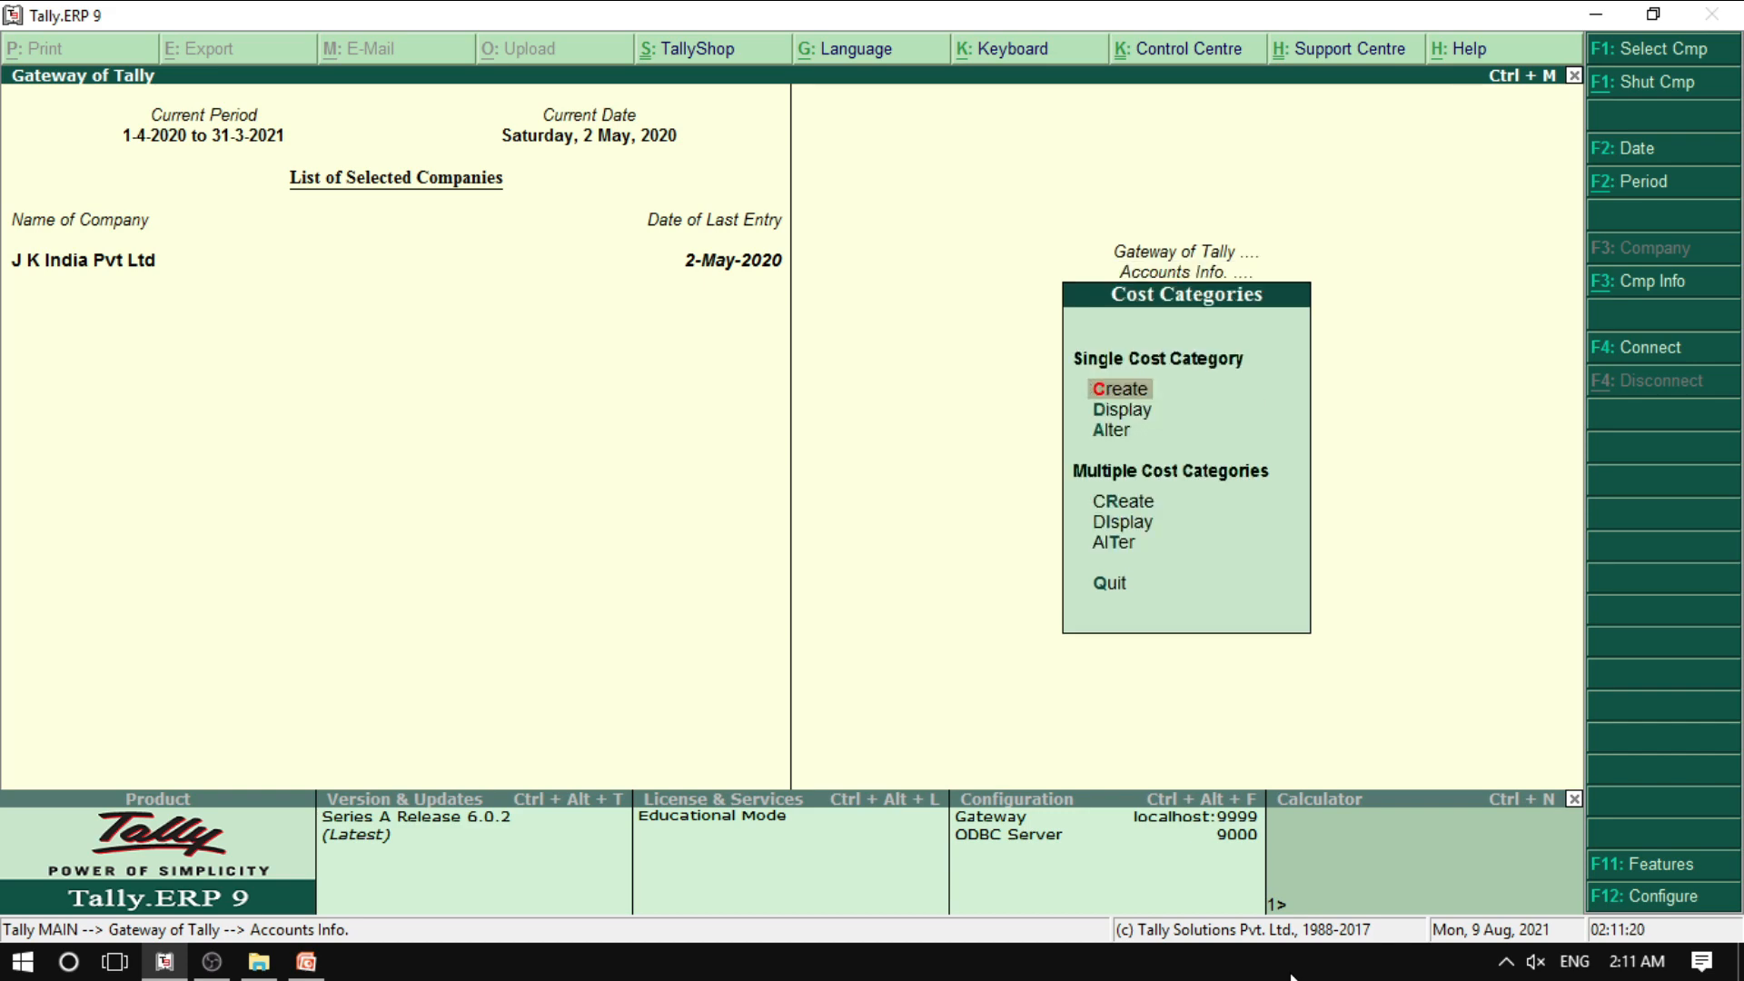
- Create a single cost category named Phone No, keeping revenue item allocation at Yes and non-revenue at No
{"action": "key", "text": "Return"}
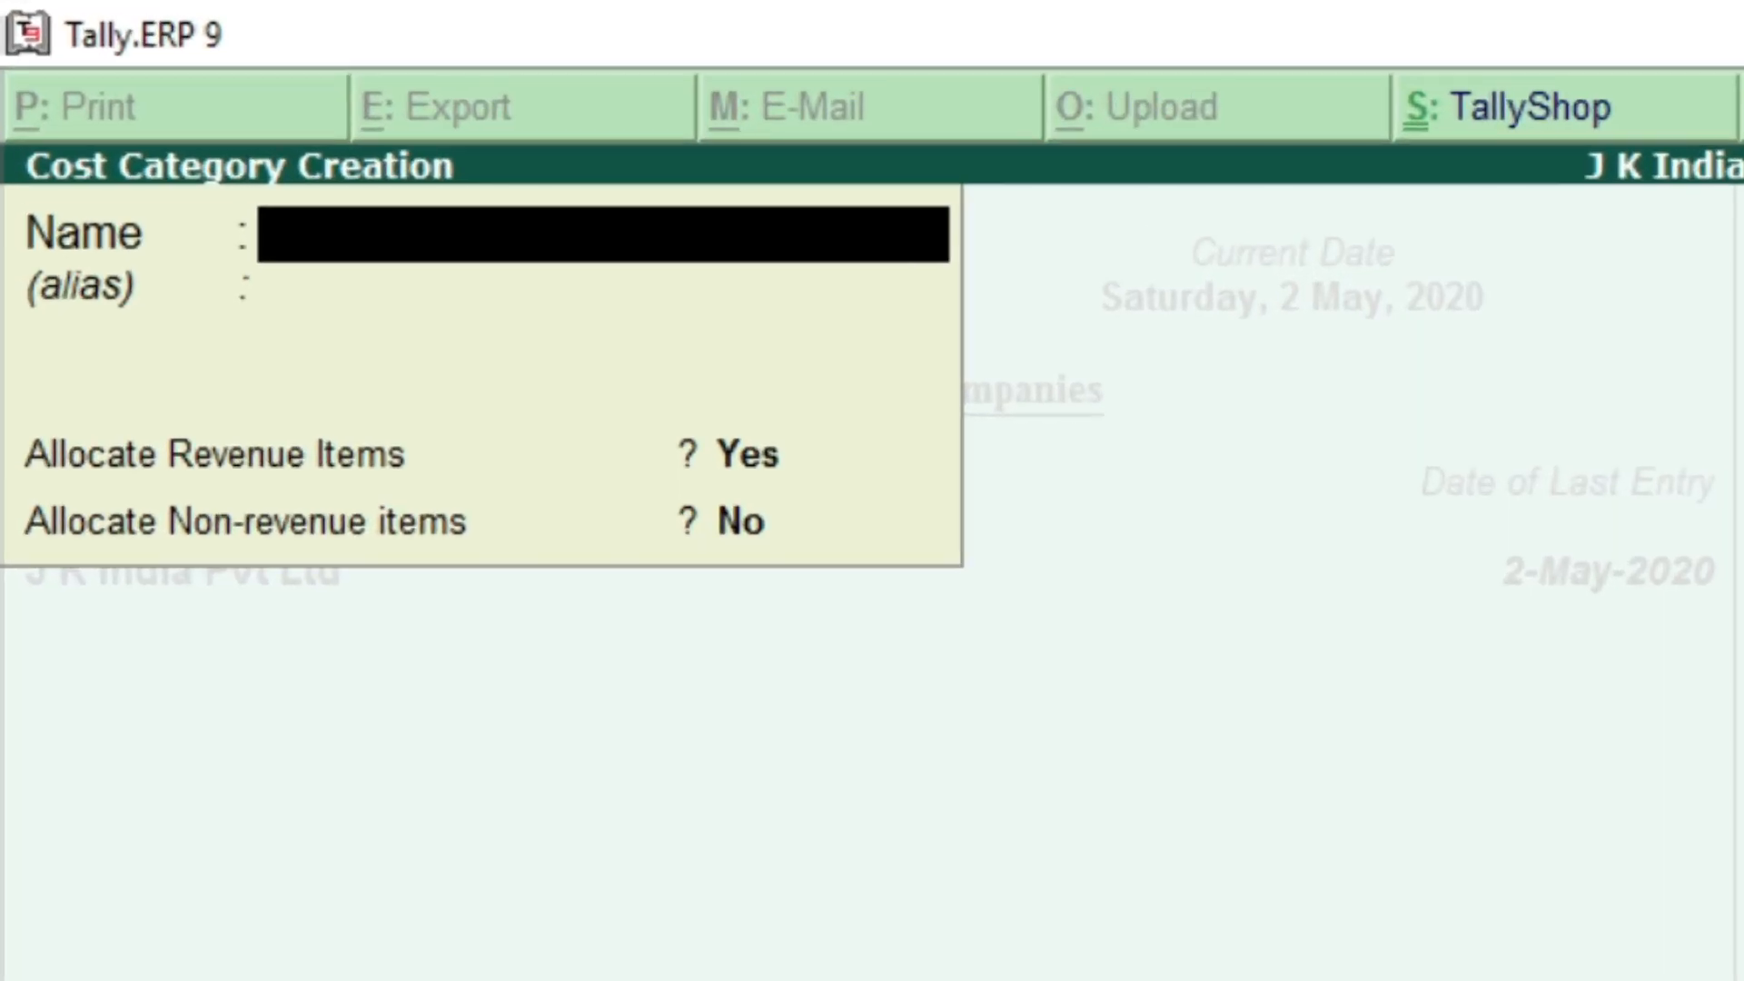
{"action": "type", "text": "Ph"}
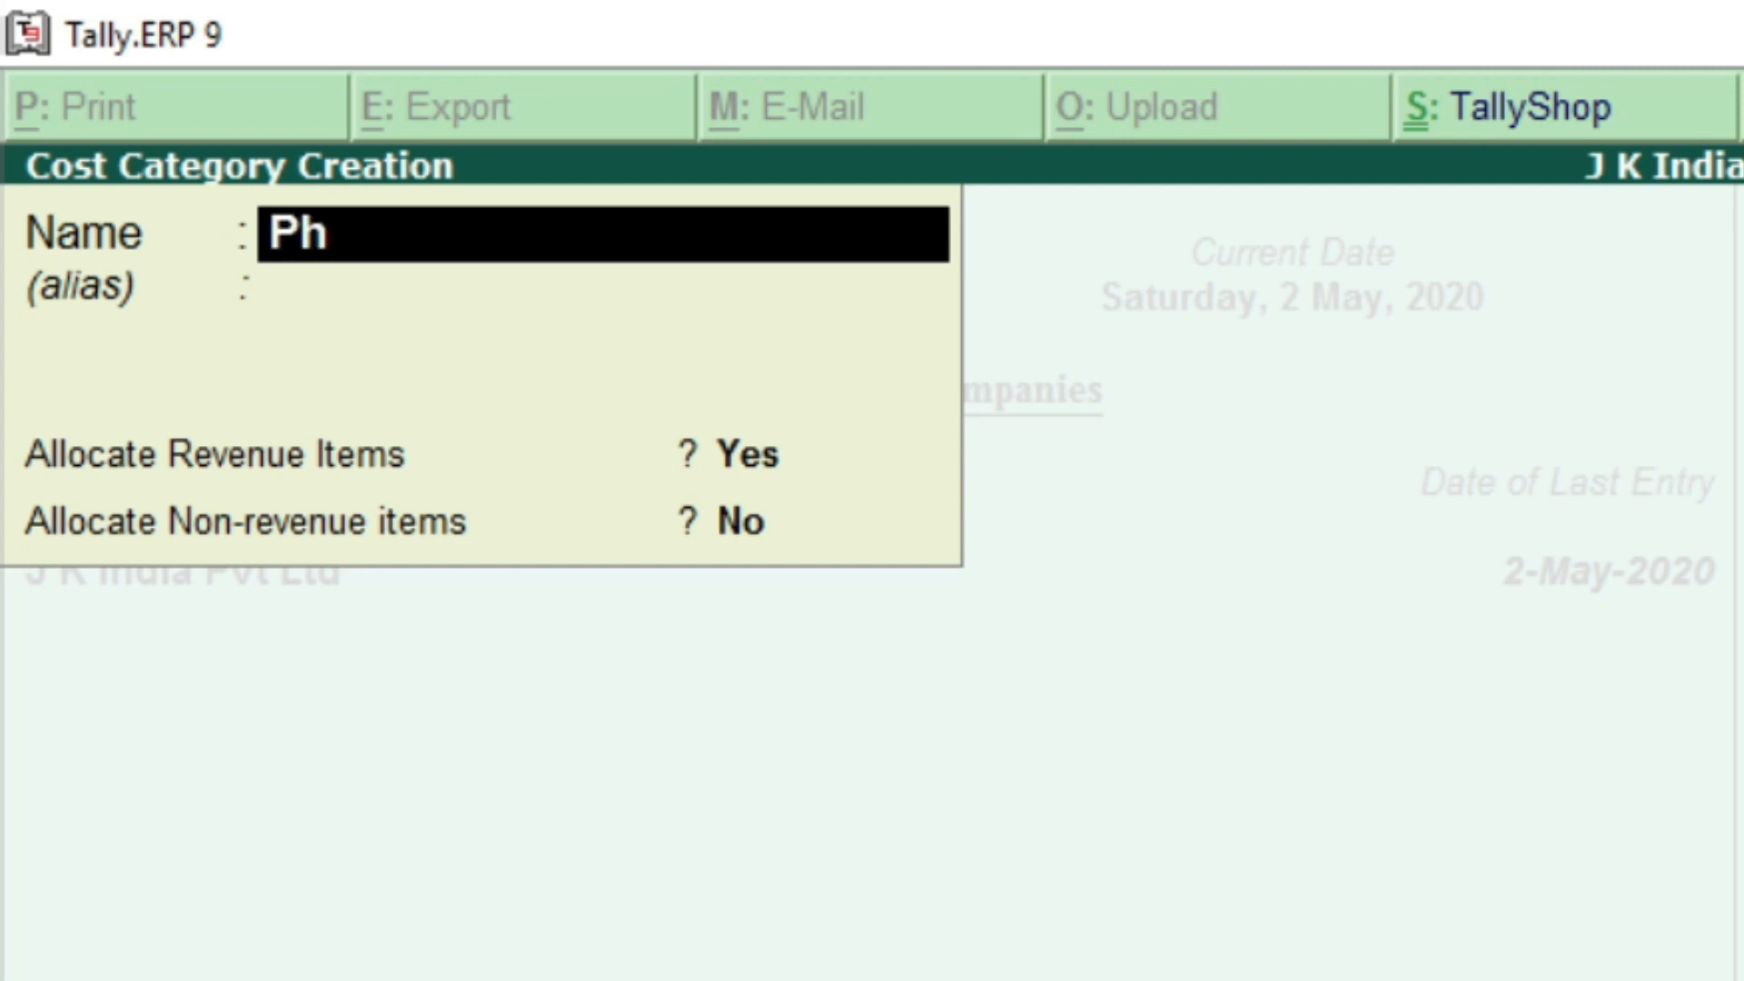
{"action": "type", "text": "one No"}
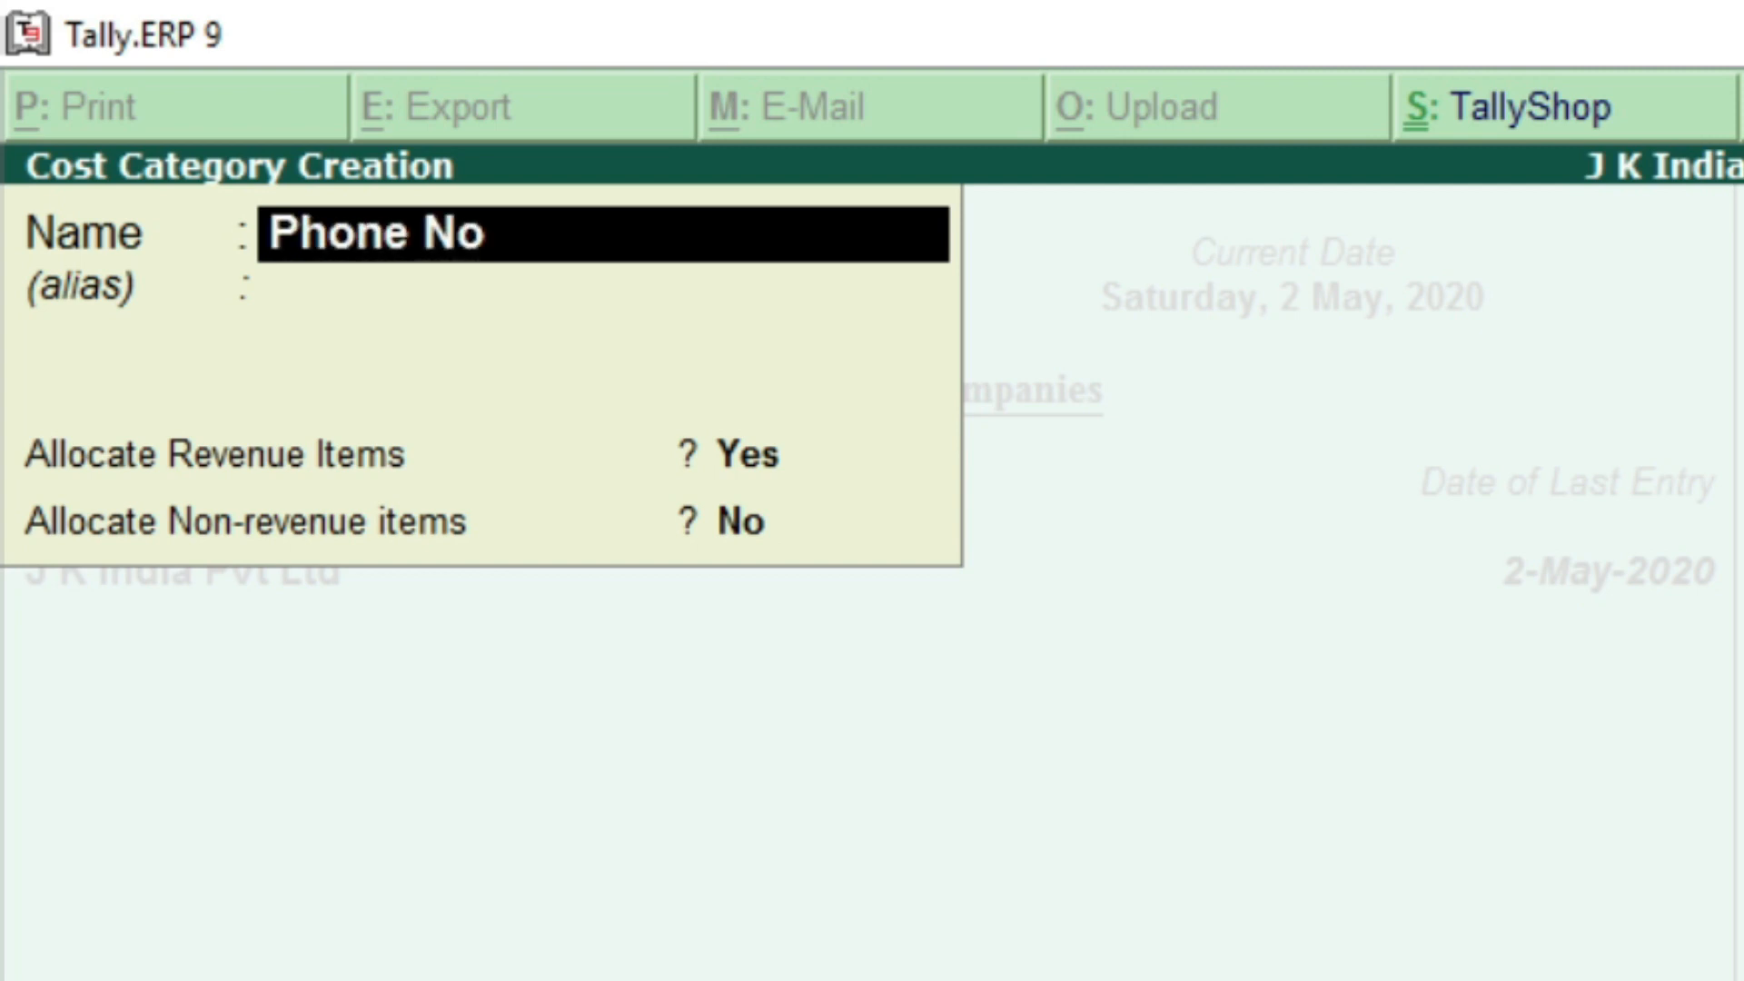
{"action": "key", "text": "Return"}
{"action": "key", "text": "Return"}
{"action": "key", "text": "Return"}
{"action": "key", "text": "Return"}
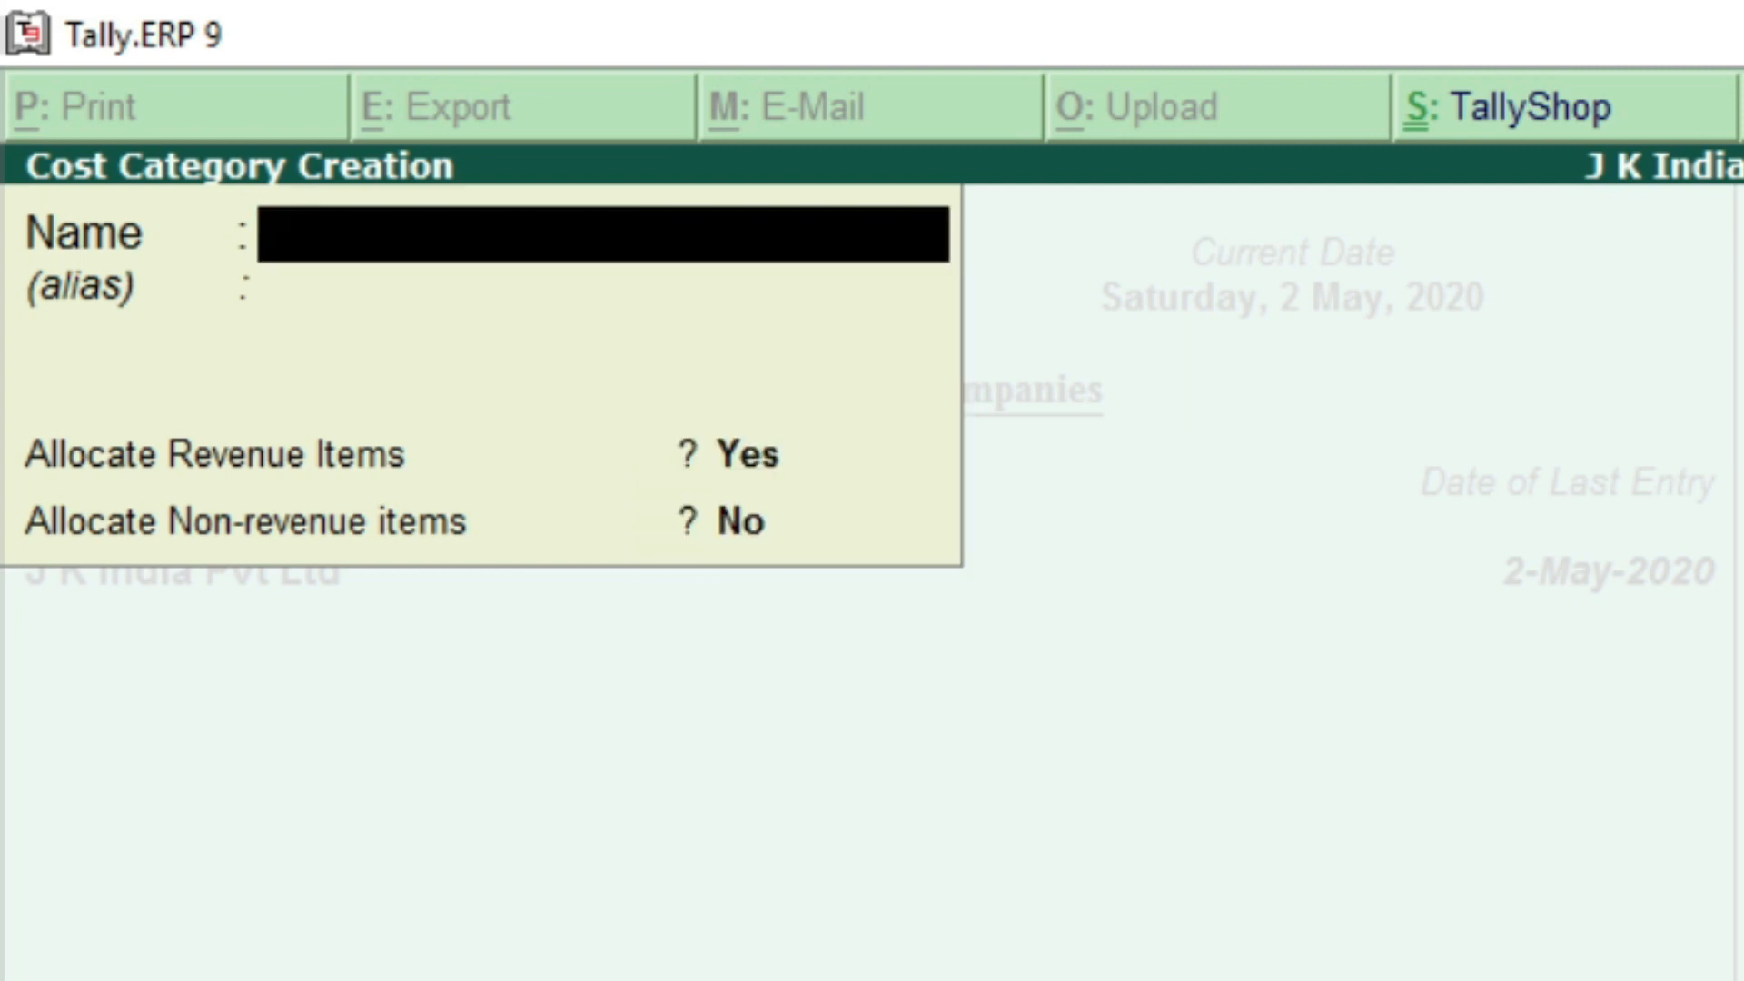
- Create a second cost category named Agent with the default allocation settings and close category creation
{"action": "type", "text": "Agent"}
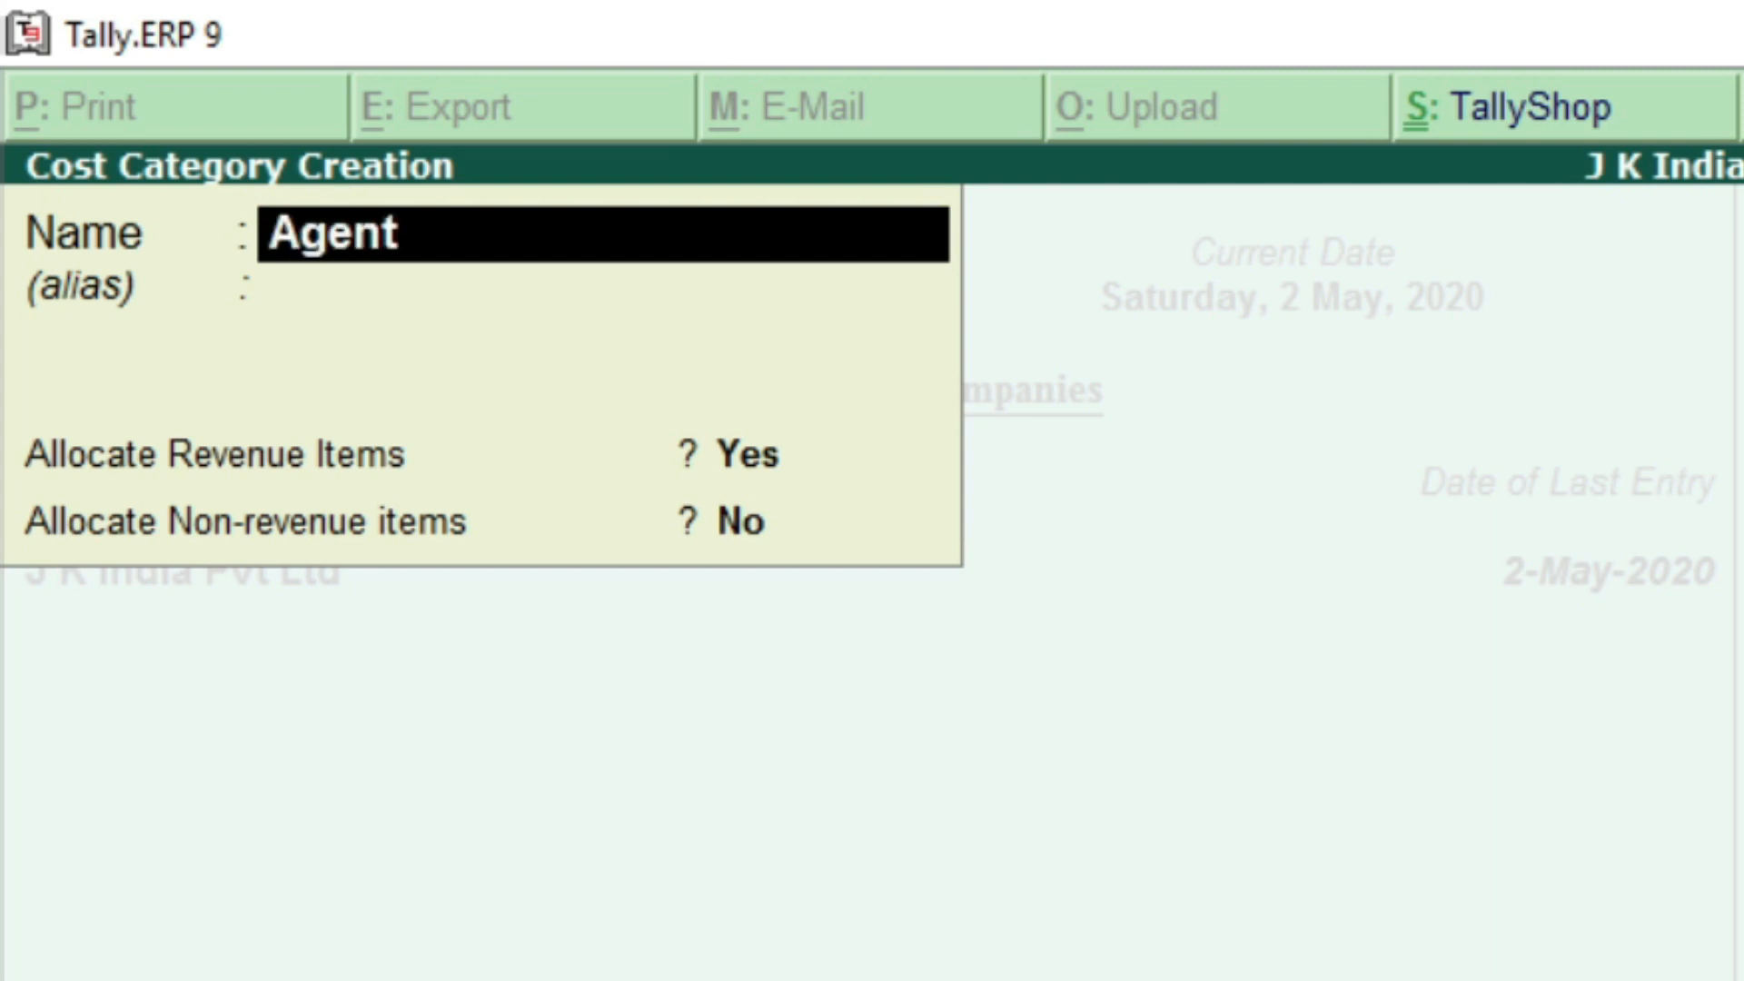
{"action": "key", "text": "Return"}
{"action": "key", "text": "Return"}
{"action": "key", "text": "Return"}
{"action": "key", "text": "Return"}
{"action": "key", "text": "Return"}
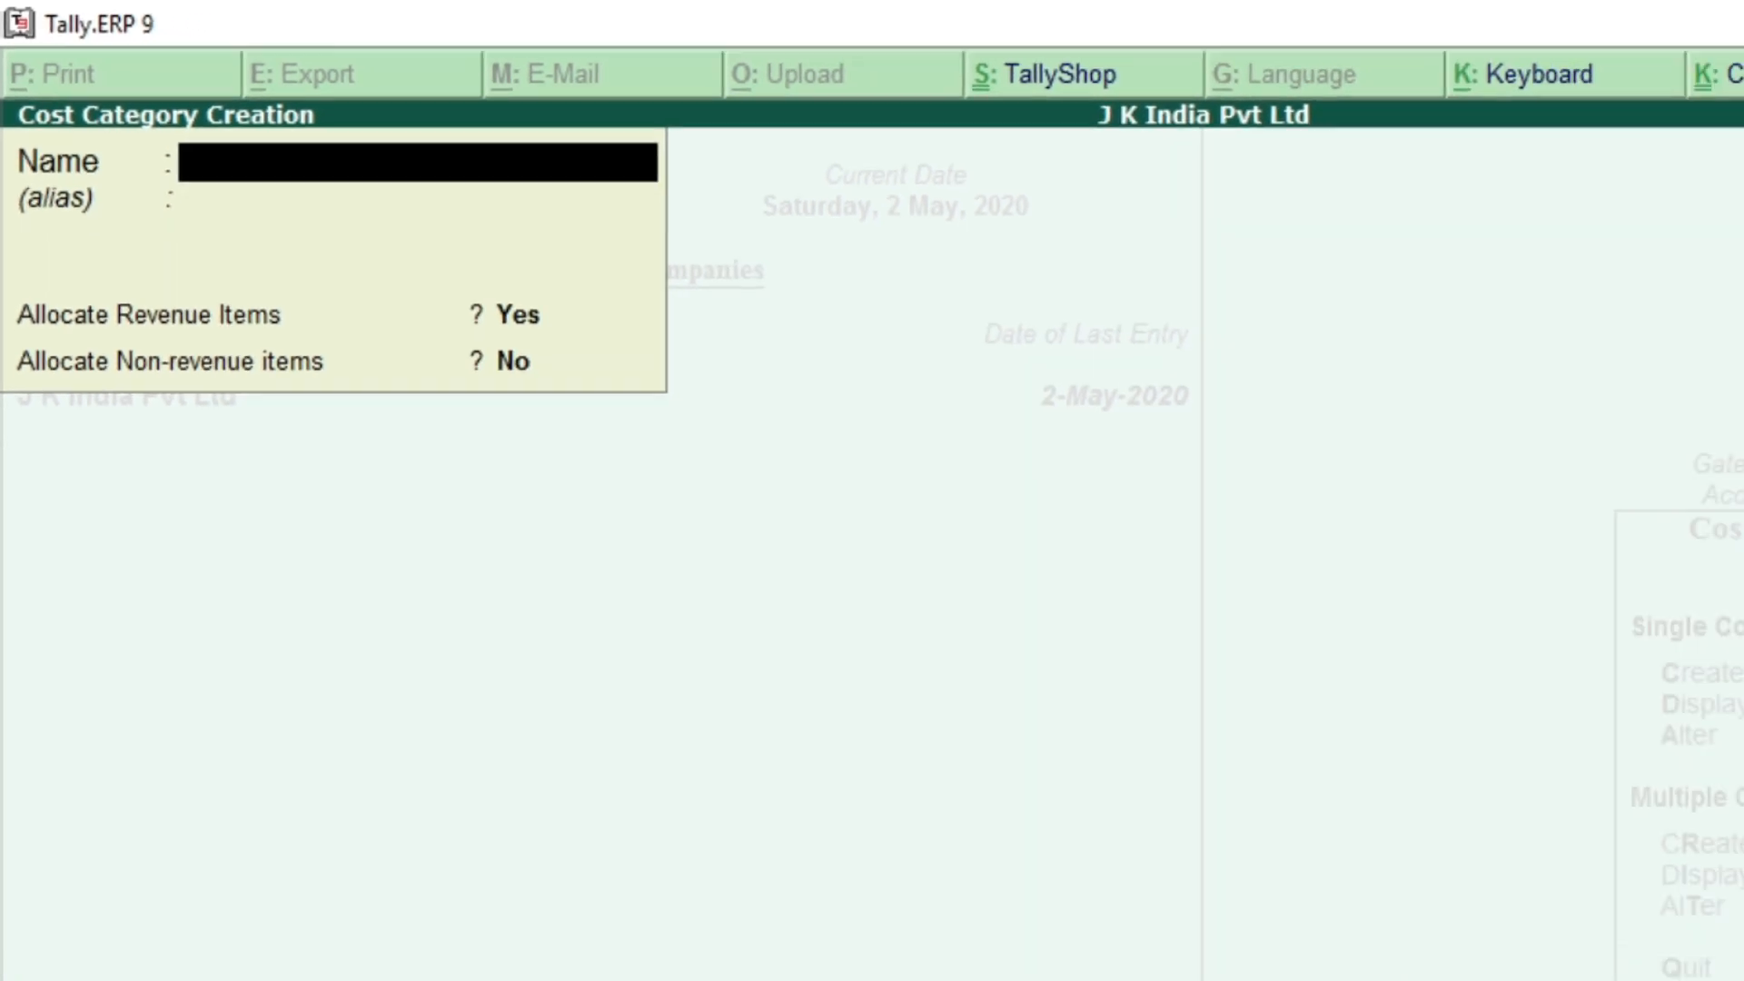
{"action": "key", "text": "Escape"}
{"action": "key", "text": "Return"}
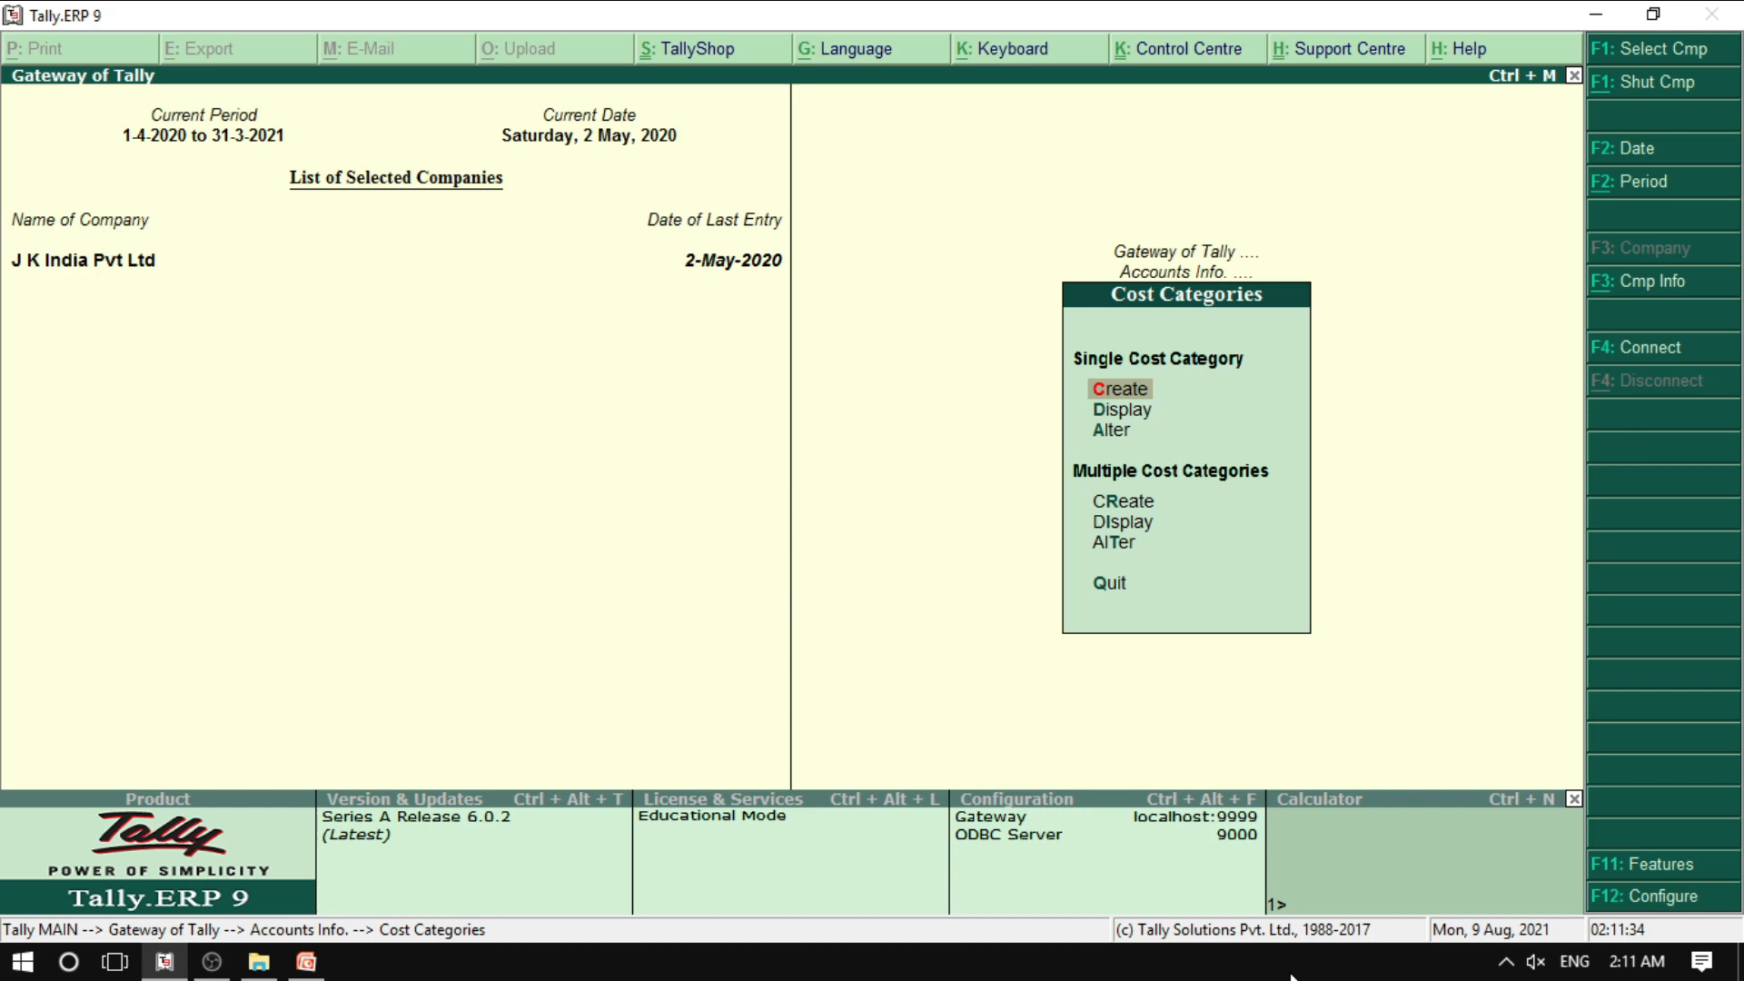
- Start creating a single cost centre and set its category to Phone No
{"action": "key", "text": "Escape"}
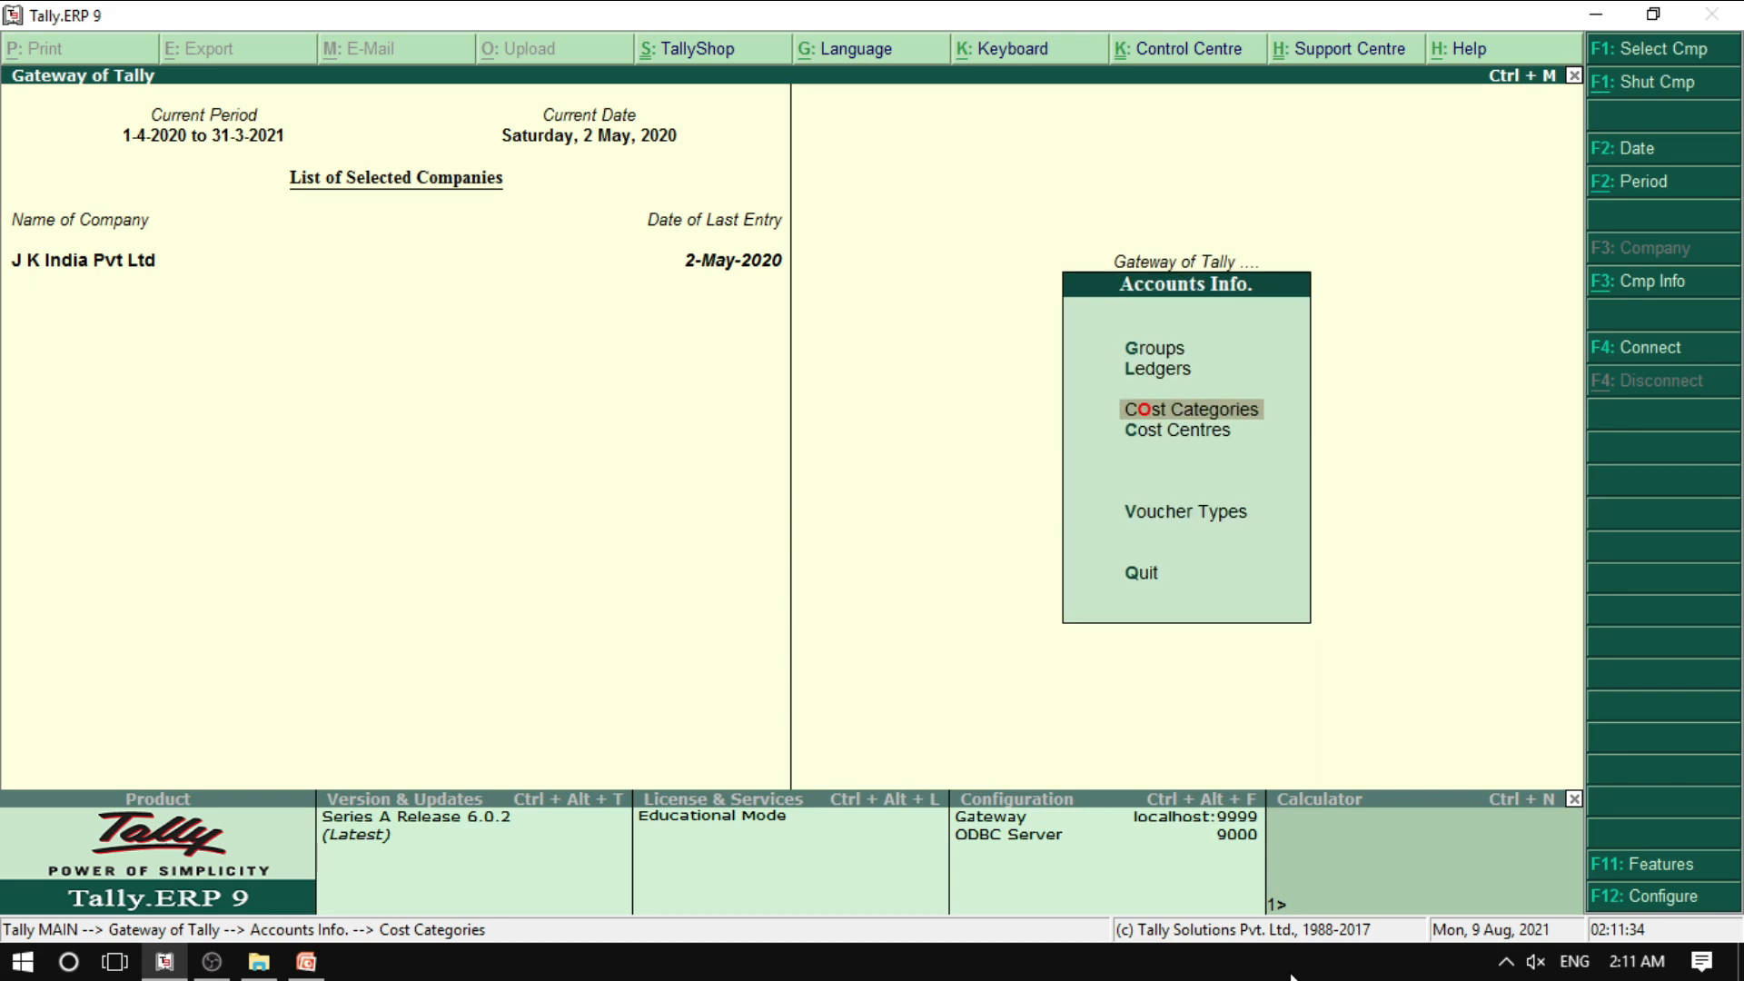
{"action": "key", "text": "Down"}
{"action": "key", "text": "Return"}
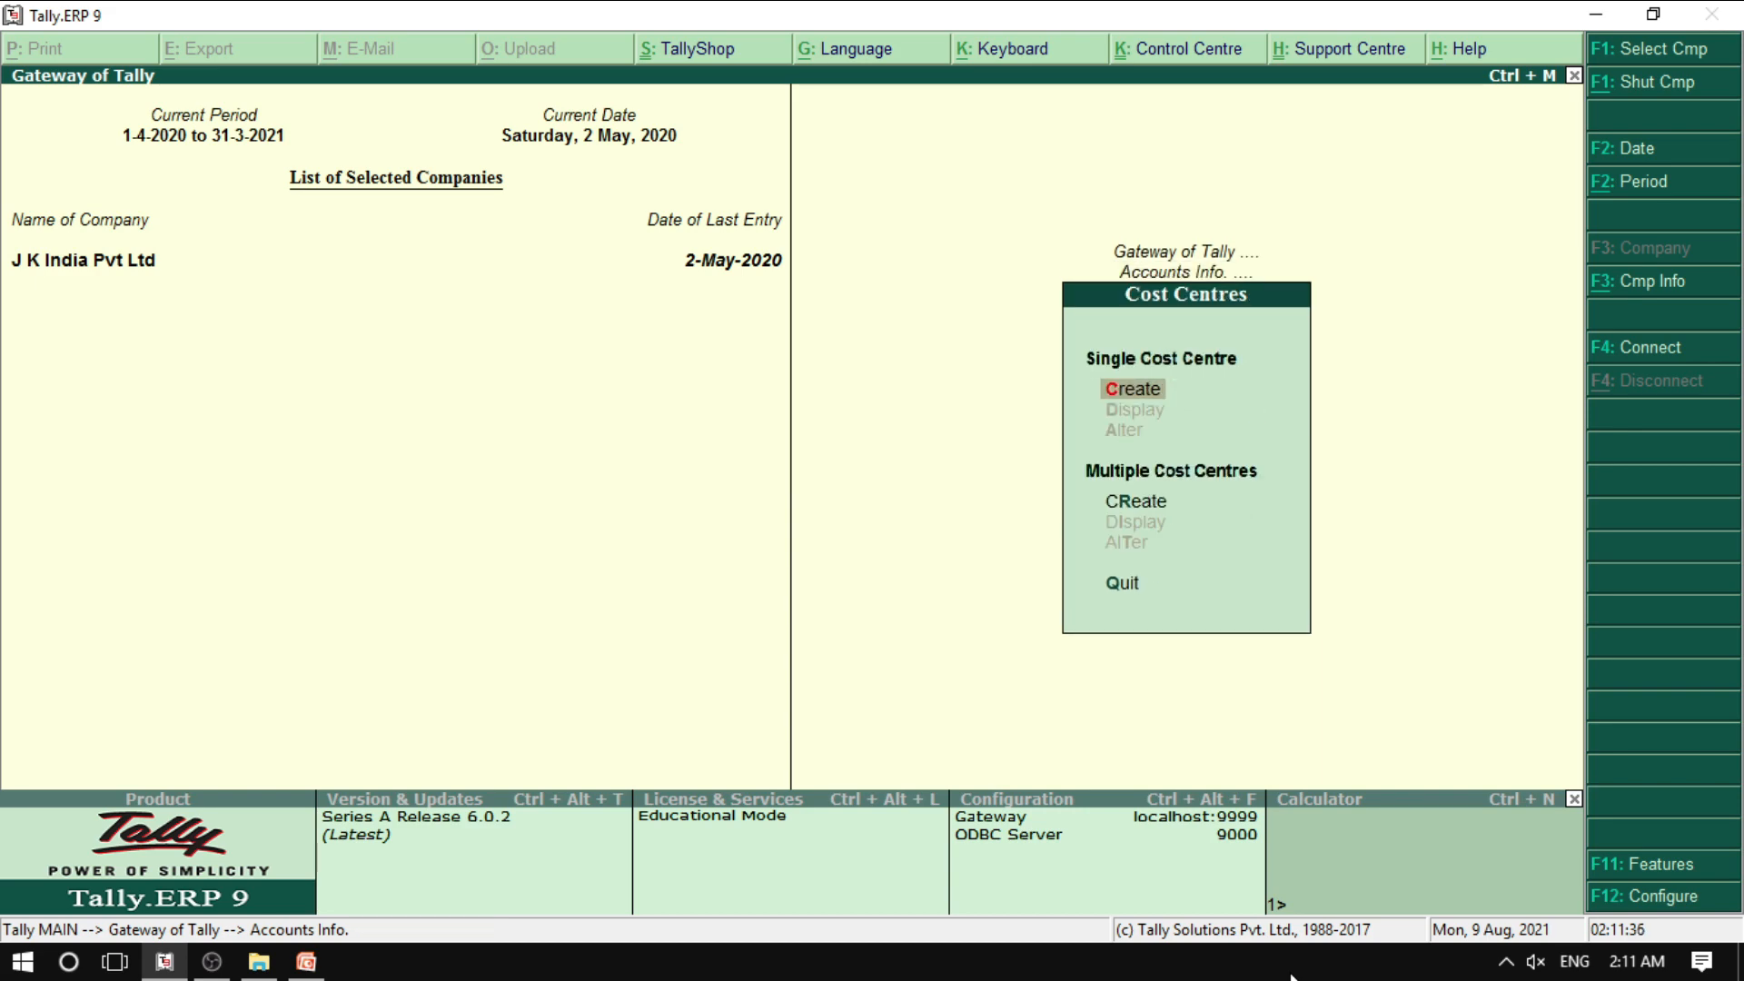
{"action": "key", "text": "Return"}
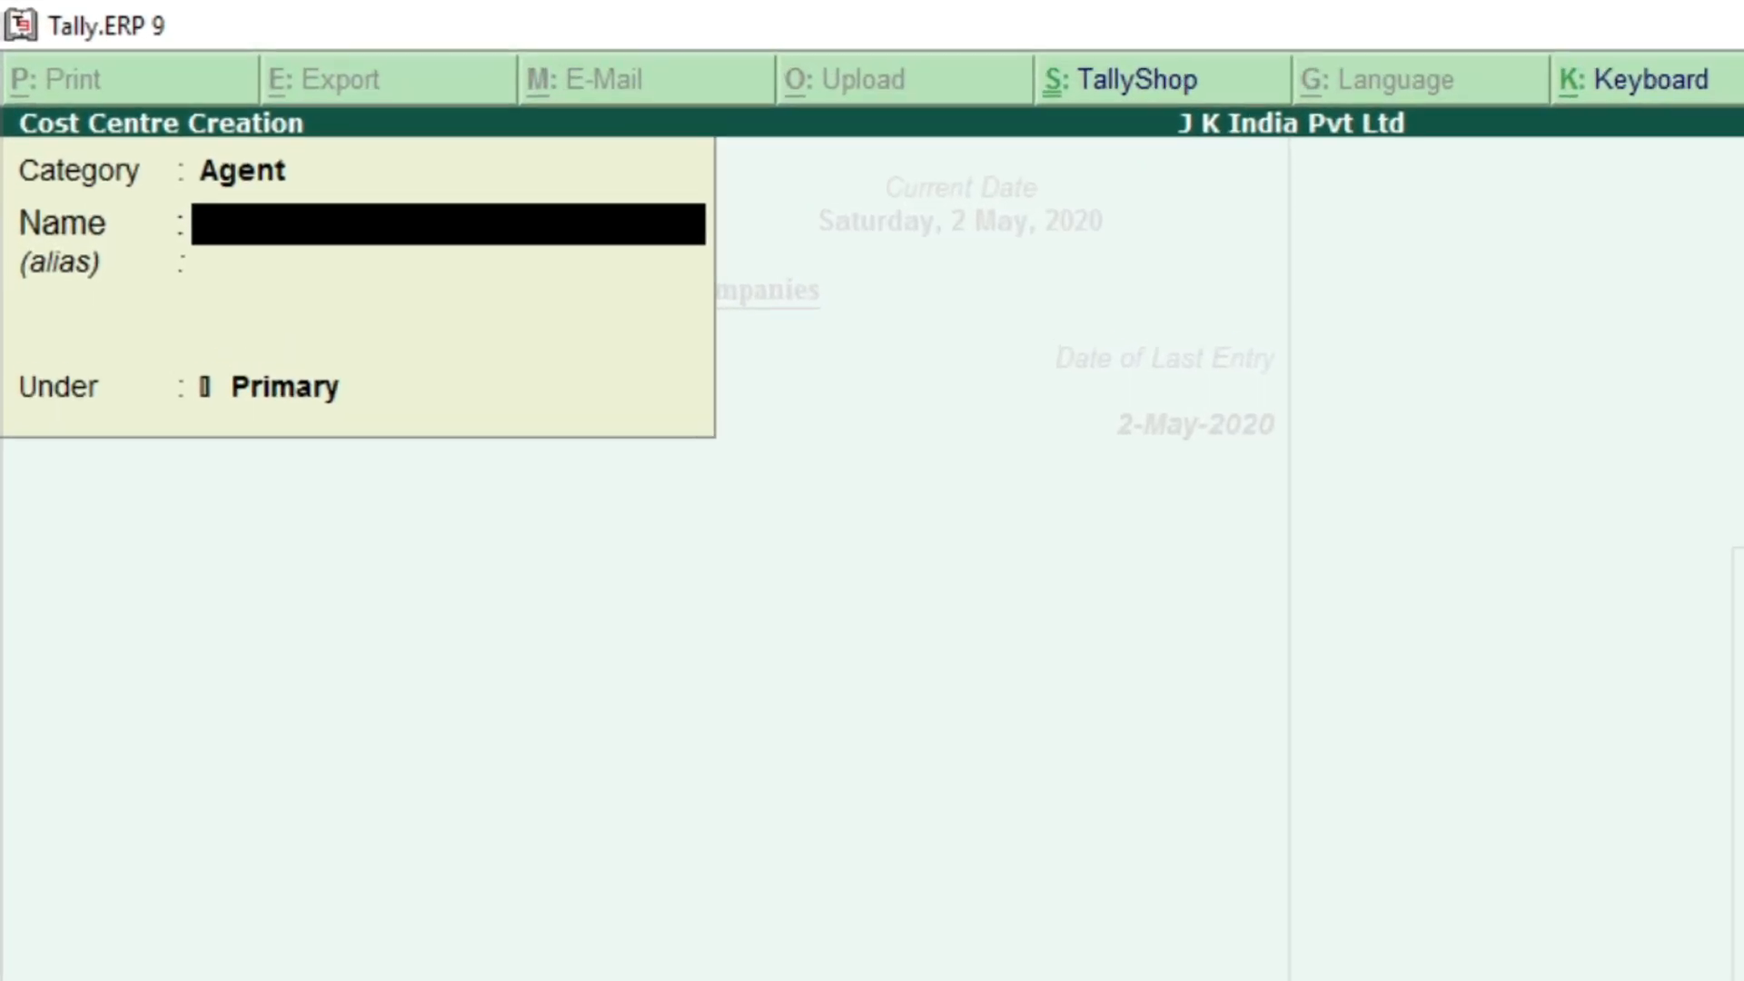
{"action": "key", "text": "BackSpace"}
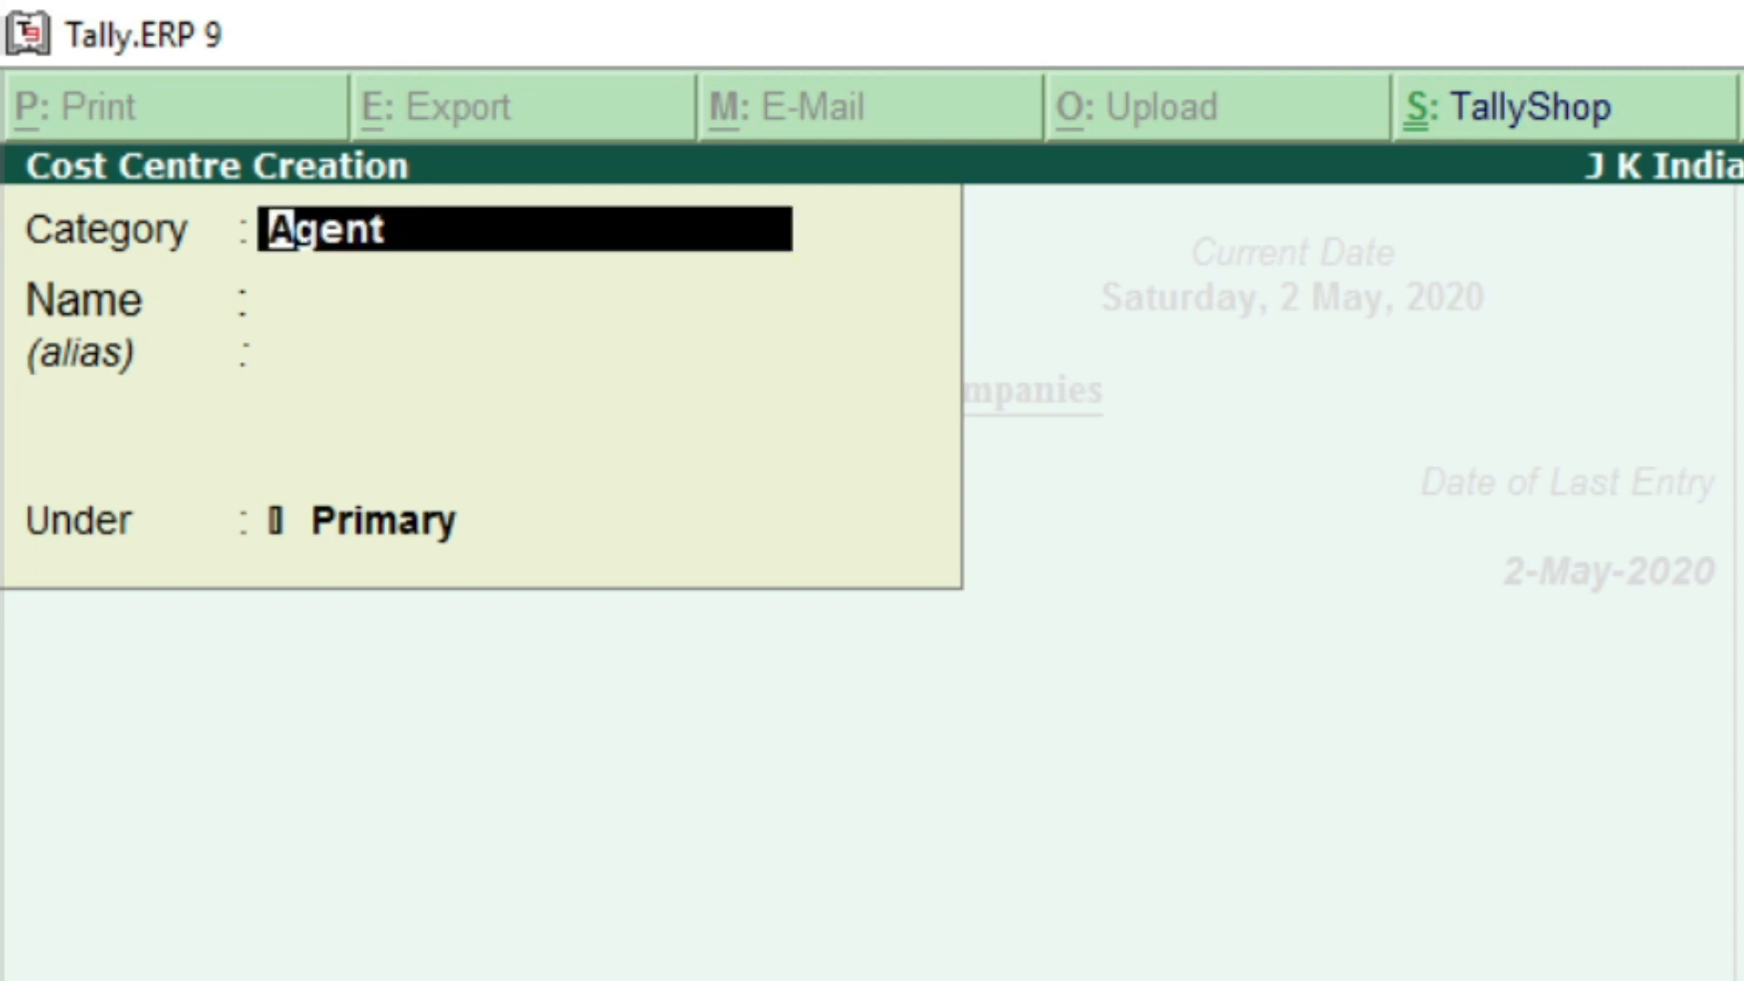
{"action": "key", "text": "BackSpace"}
{"action": "key", "text": "BackSpace"}
{"action": "key", "text": "BackSpace"}
{"action": "key", "text": "BackSpace"}
{"action": "key", "text": "BackSpace"}
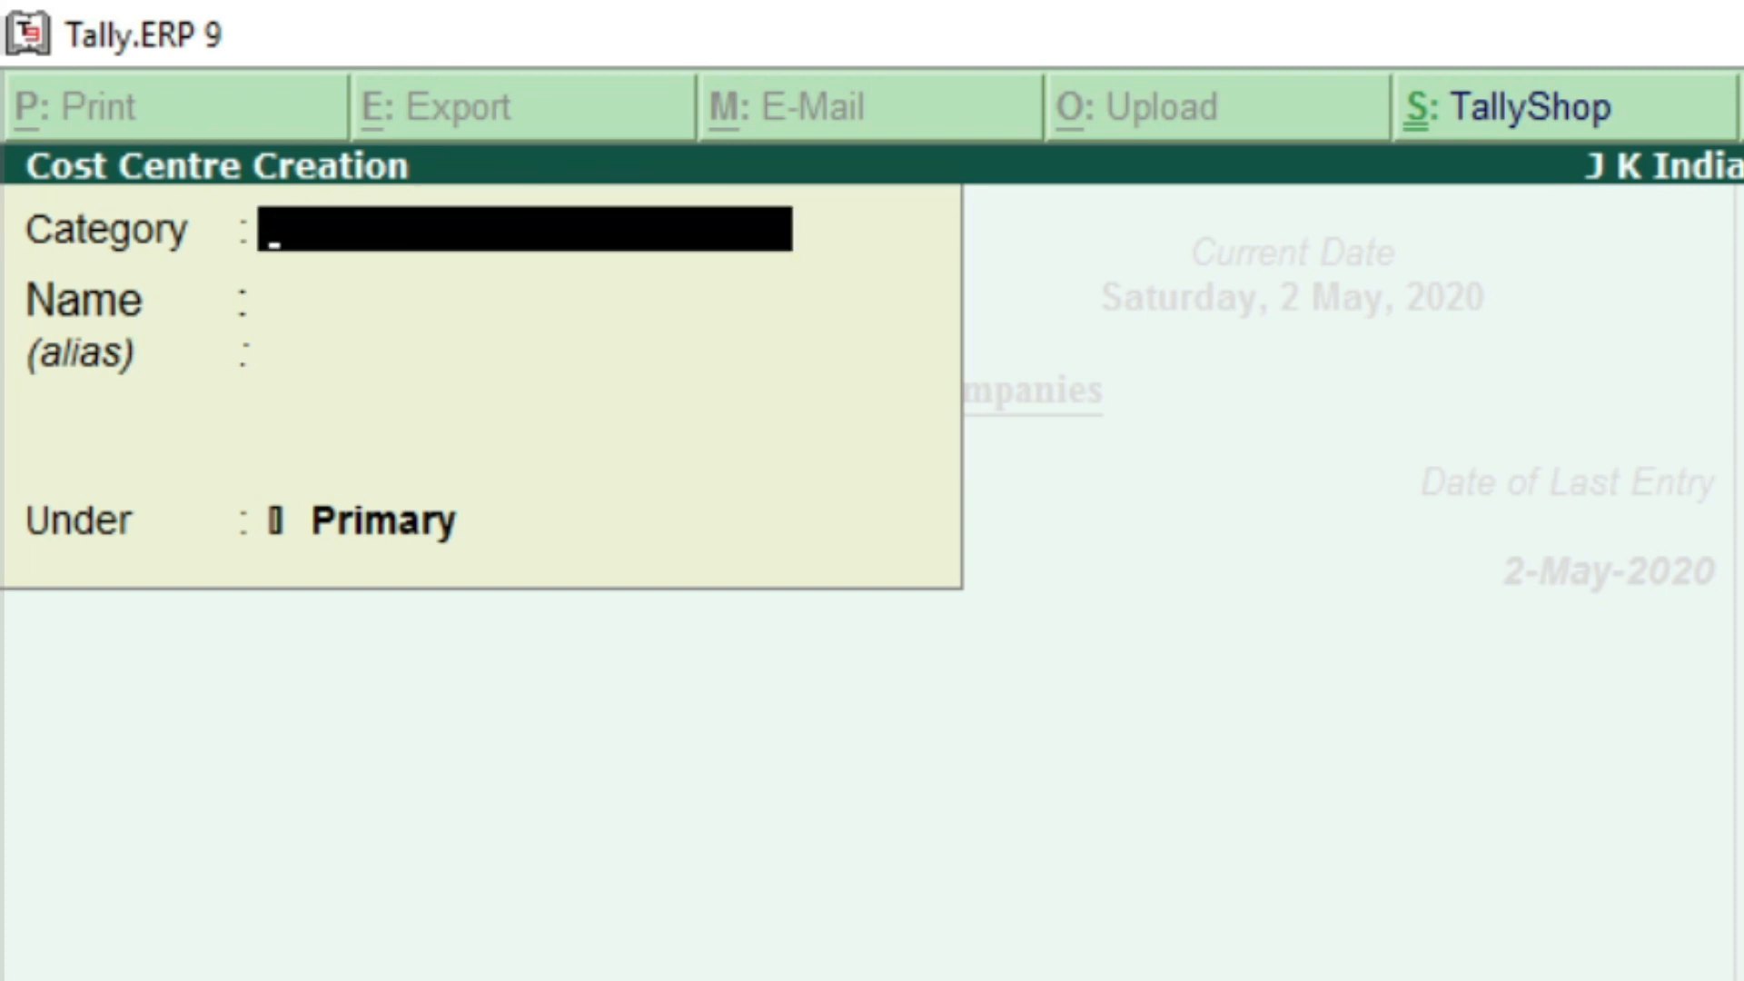
{"action": "key", "text": "Return"}
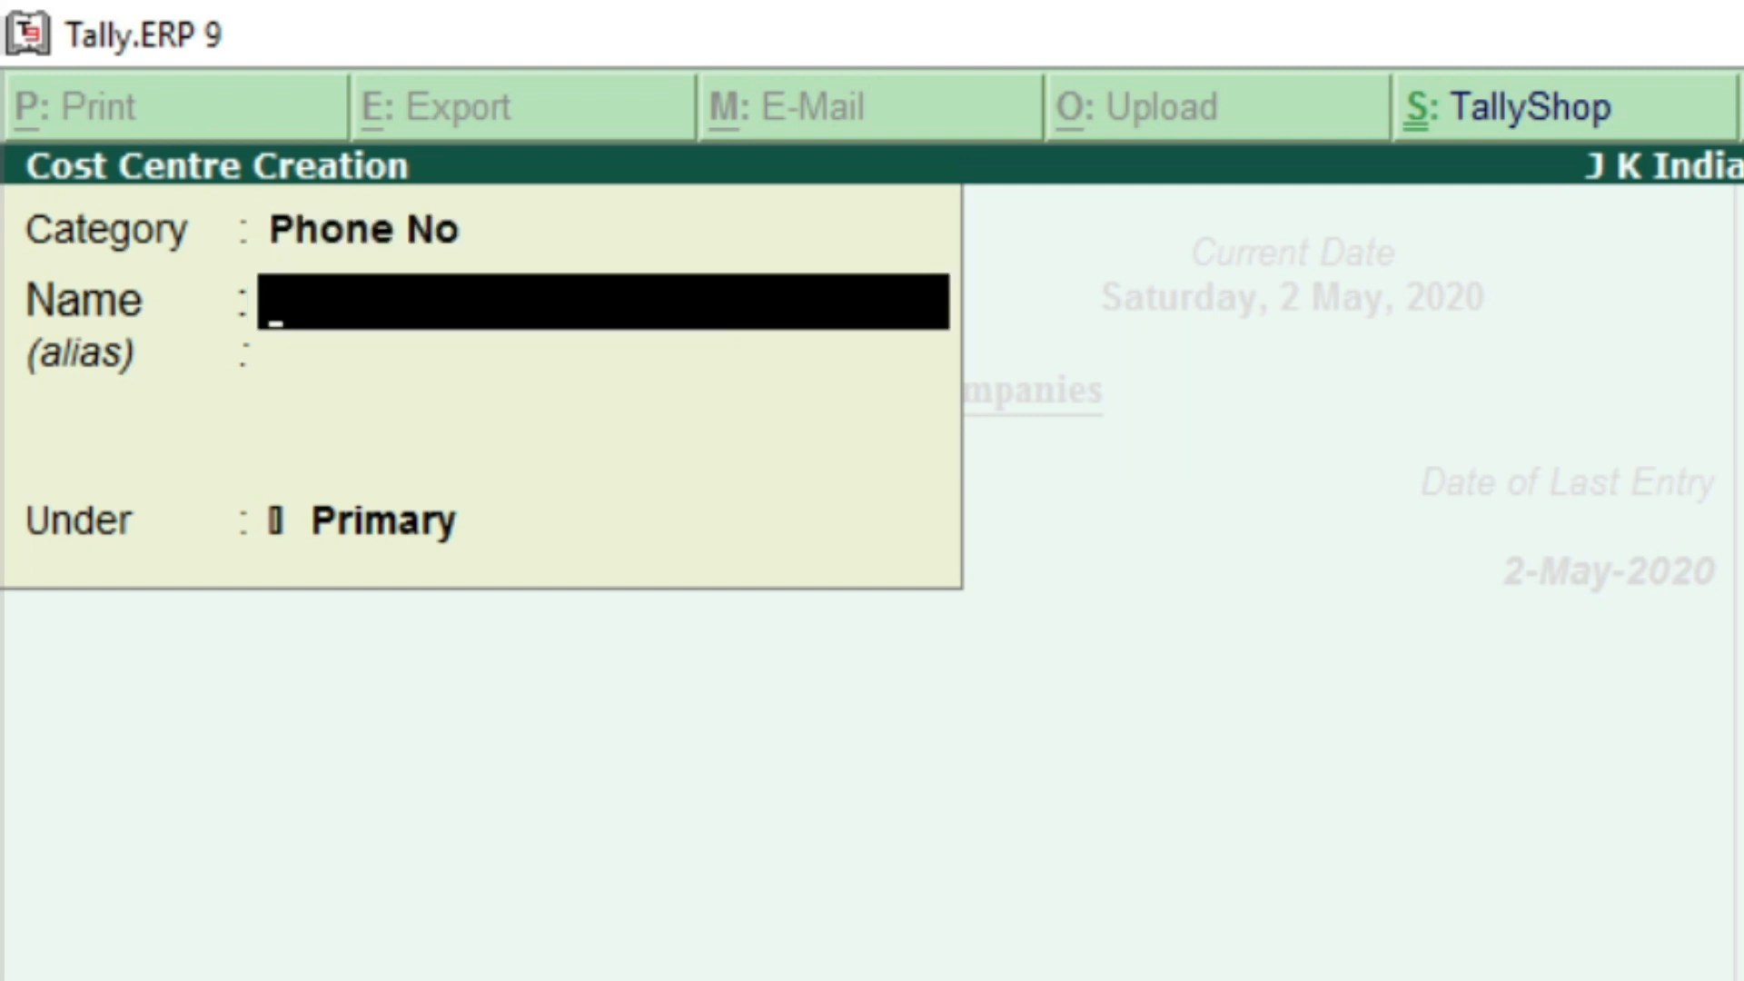
- Name the cost centre with the first phone number, leave the alias blank and save it under Primary
{"action": "type", "text": "22"}
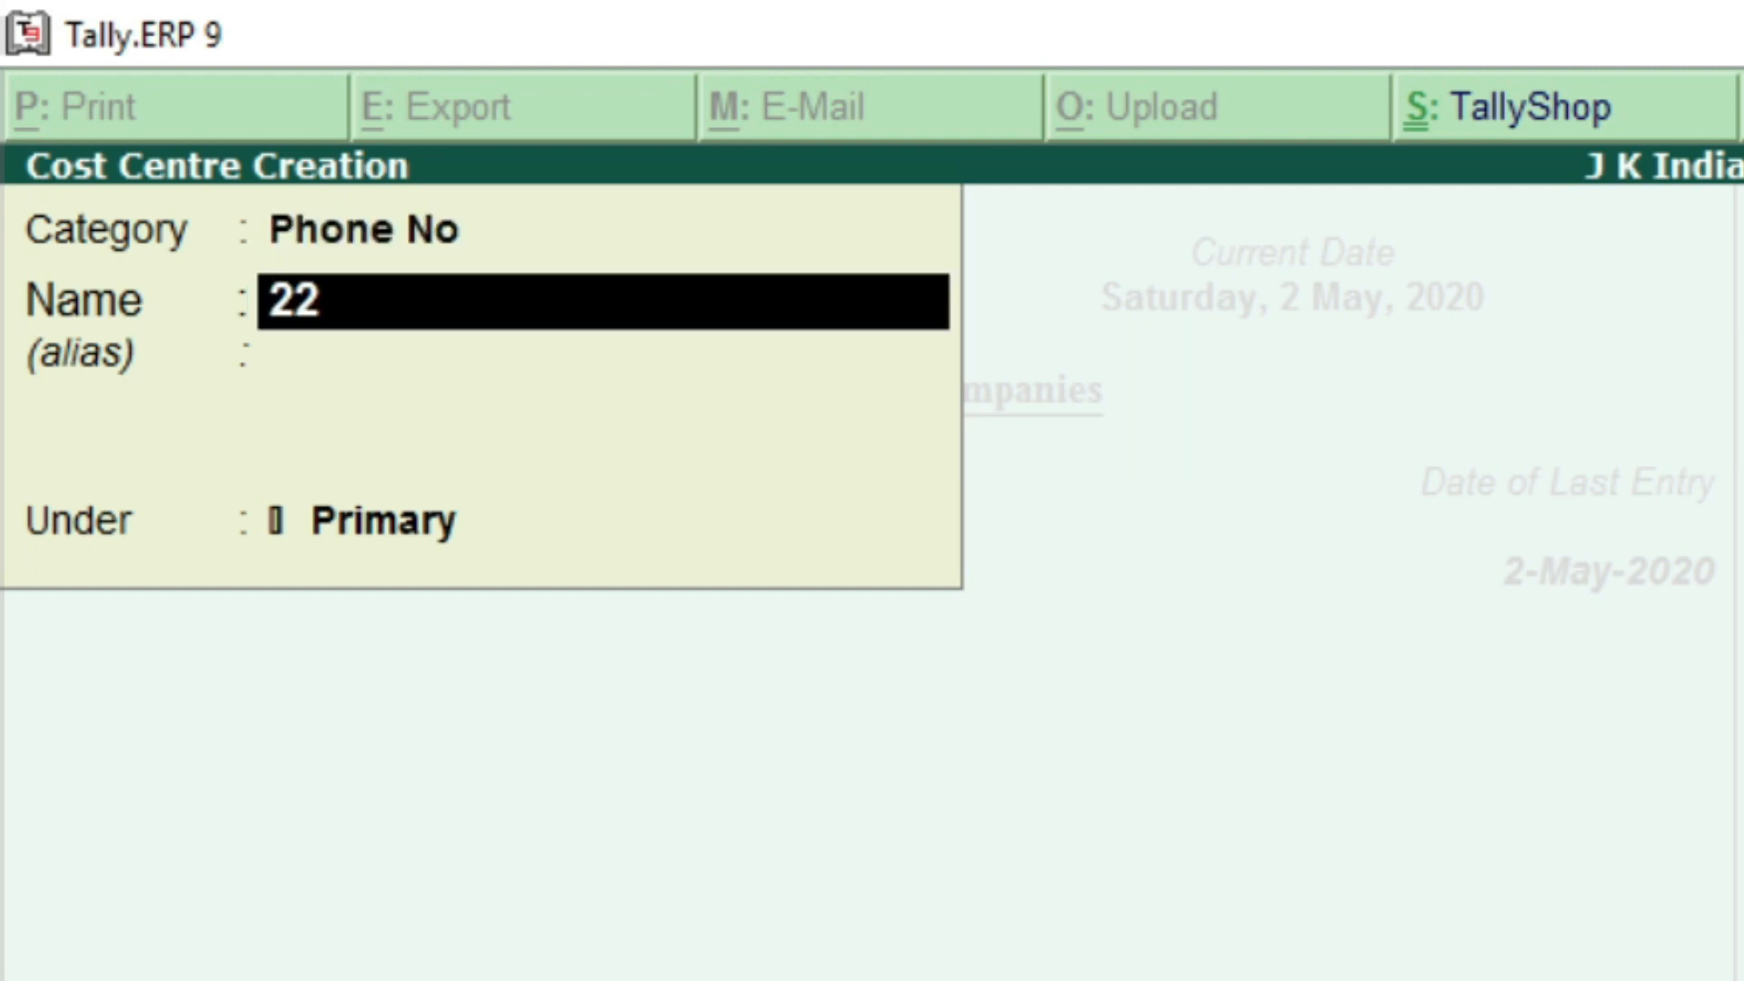
{"action": "type", "text": "89-0001"}
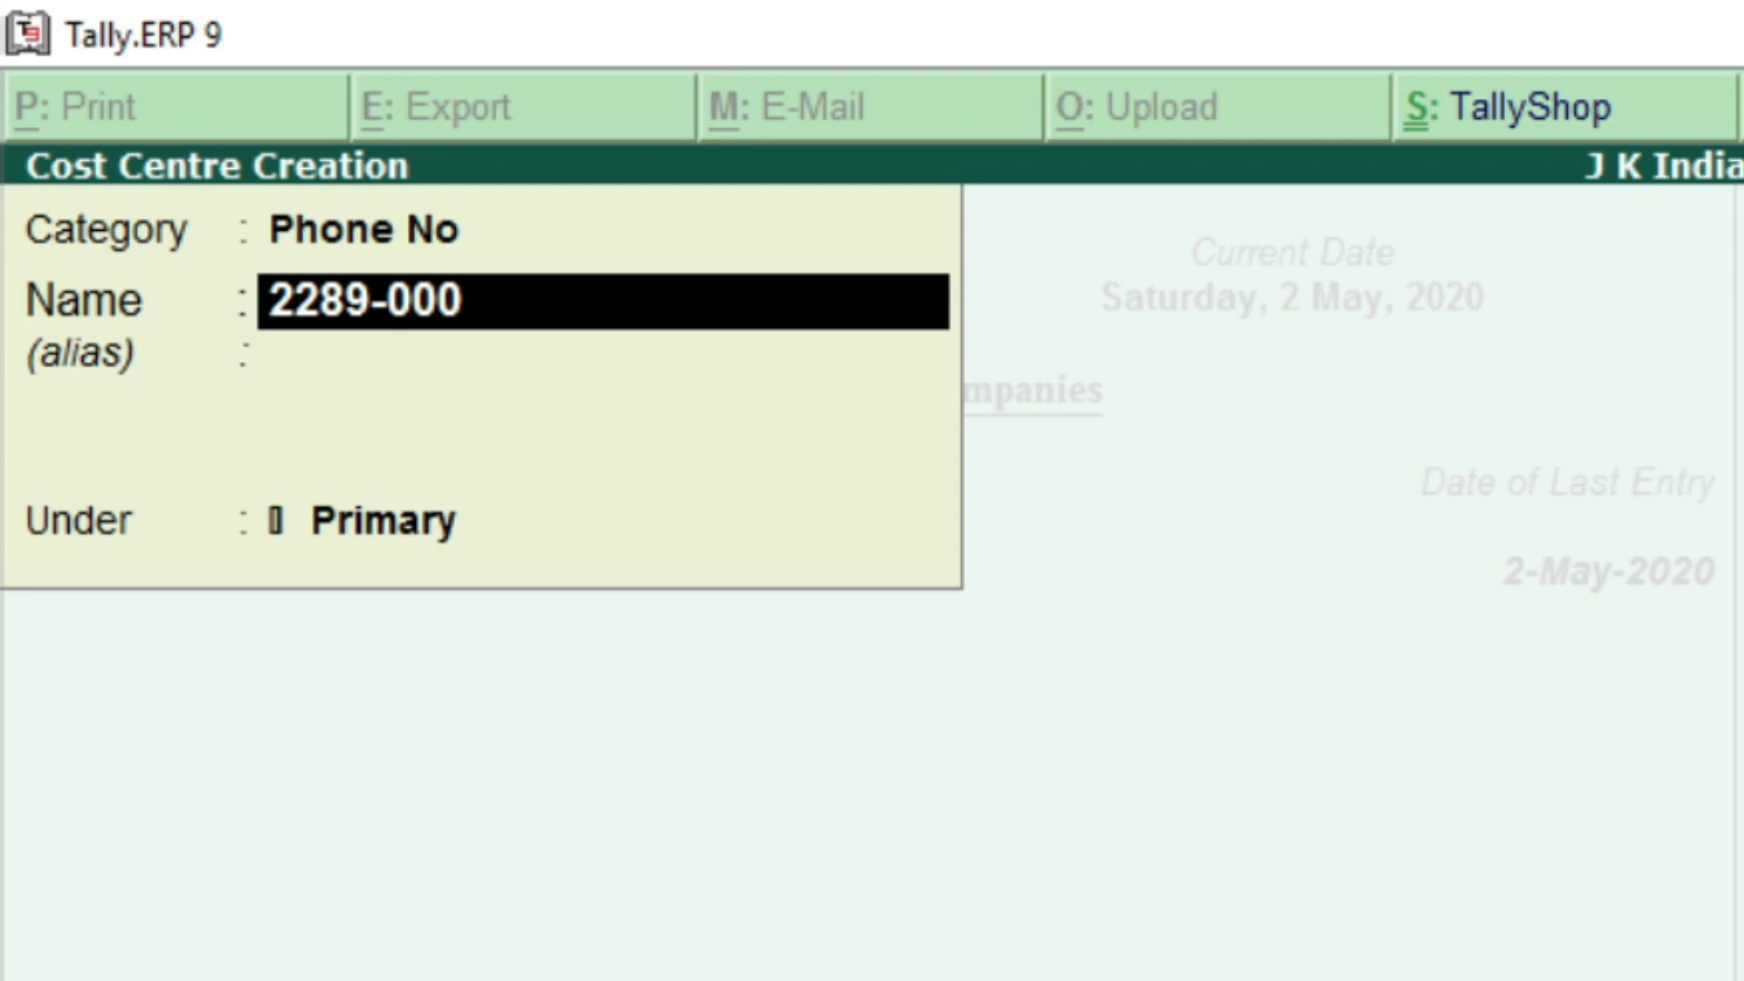
{"action": "key", "text": "Return"}
{"action": "key", "text": "Return"}
{"action": "key", "text": "Return"}
{"action": "key", "text": "Return"}
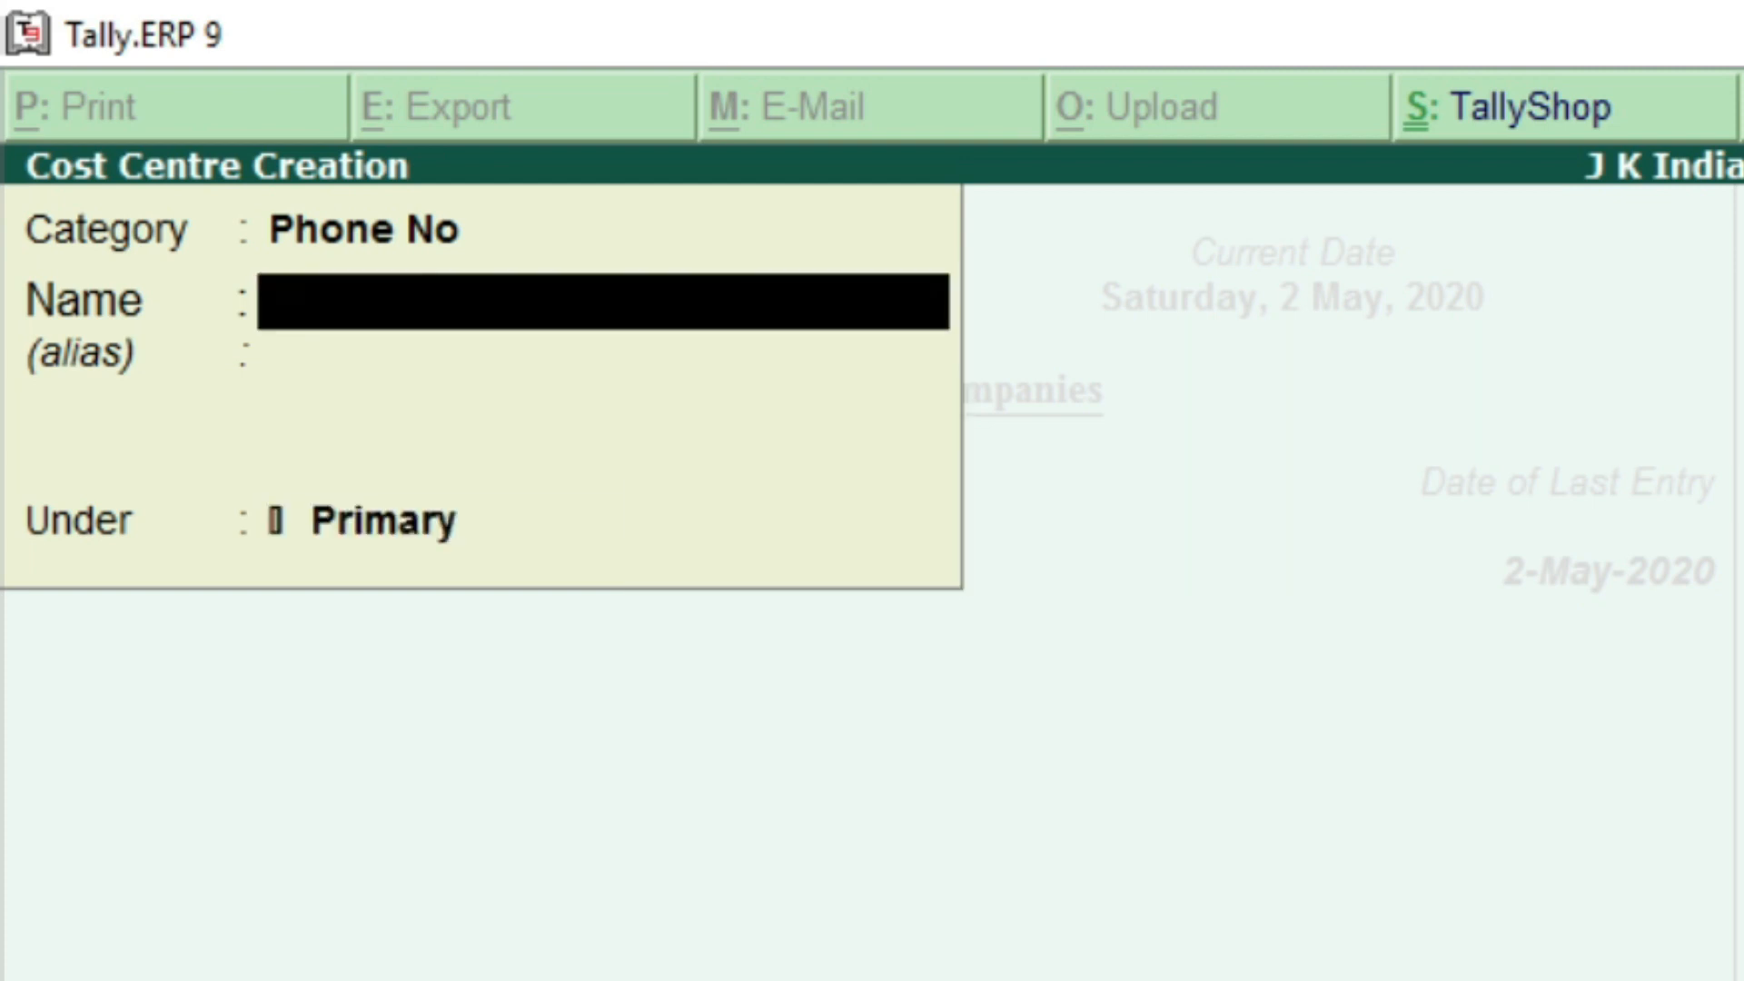
- Create another cost centre in the Phone No category, named with the second phone number, under Primary
{"action": "type", "text": "22"}
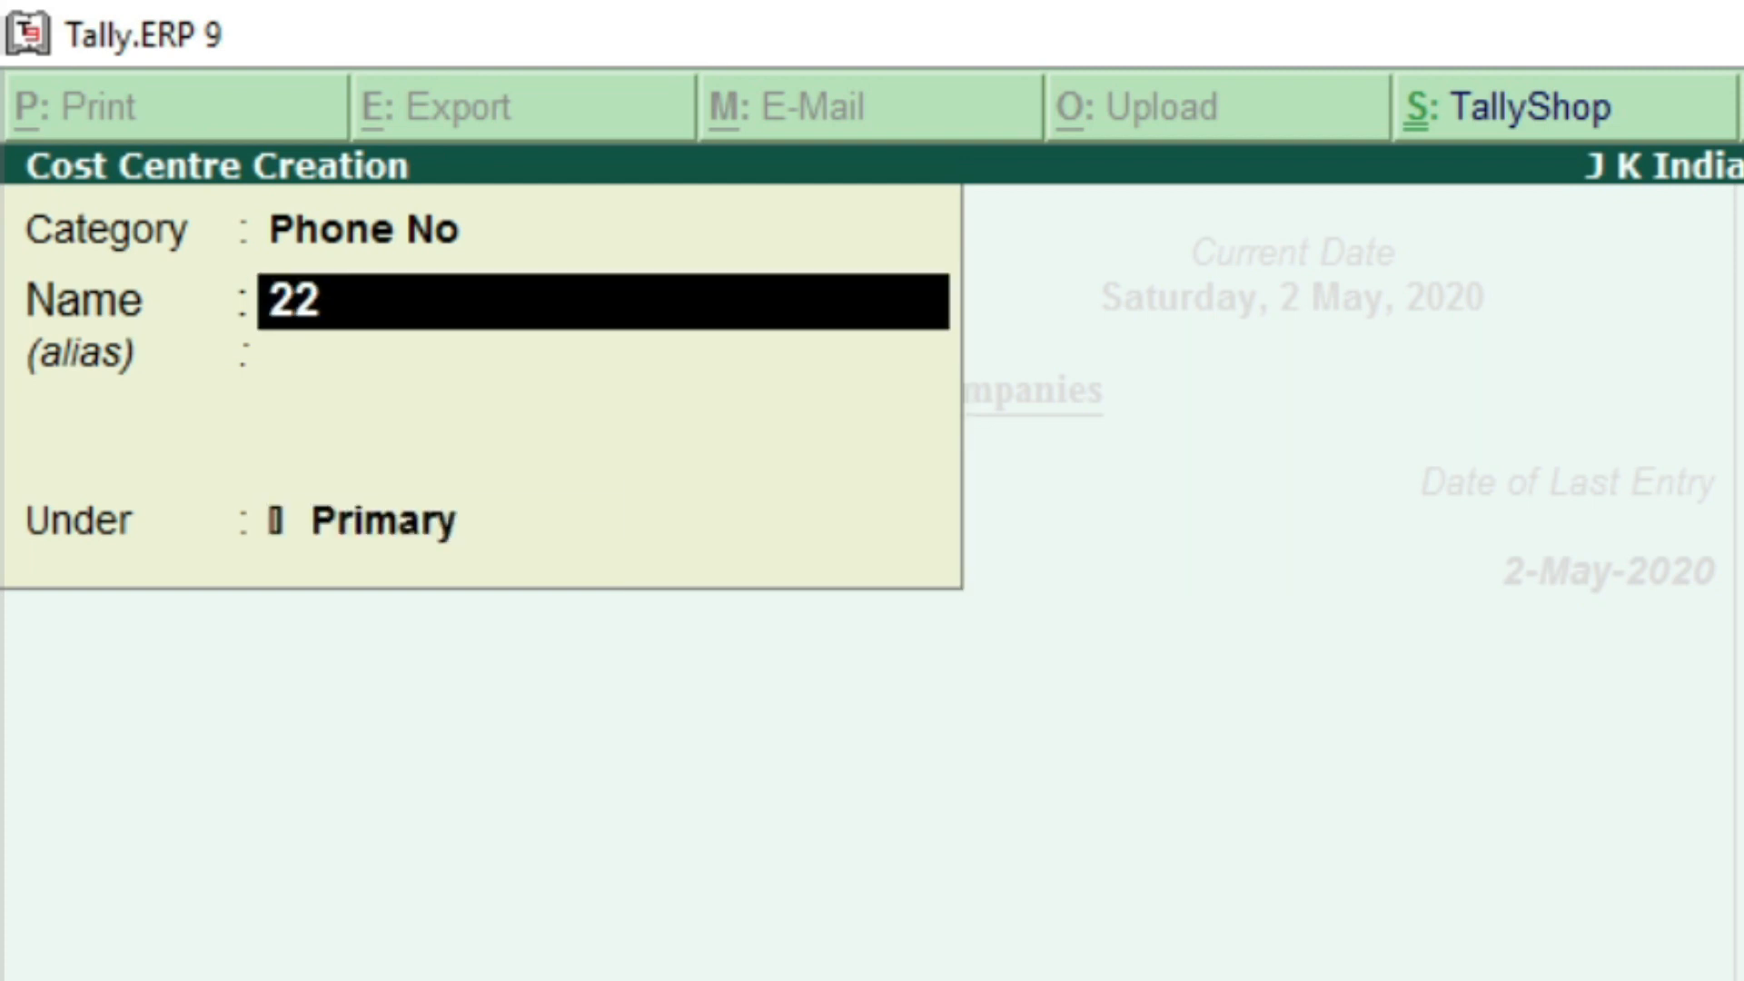
{"action": "type", "text": "89-0002"}
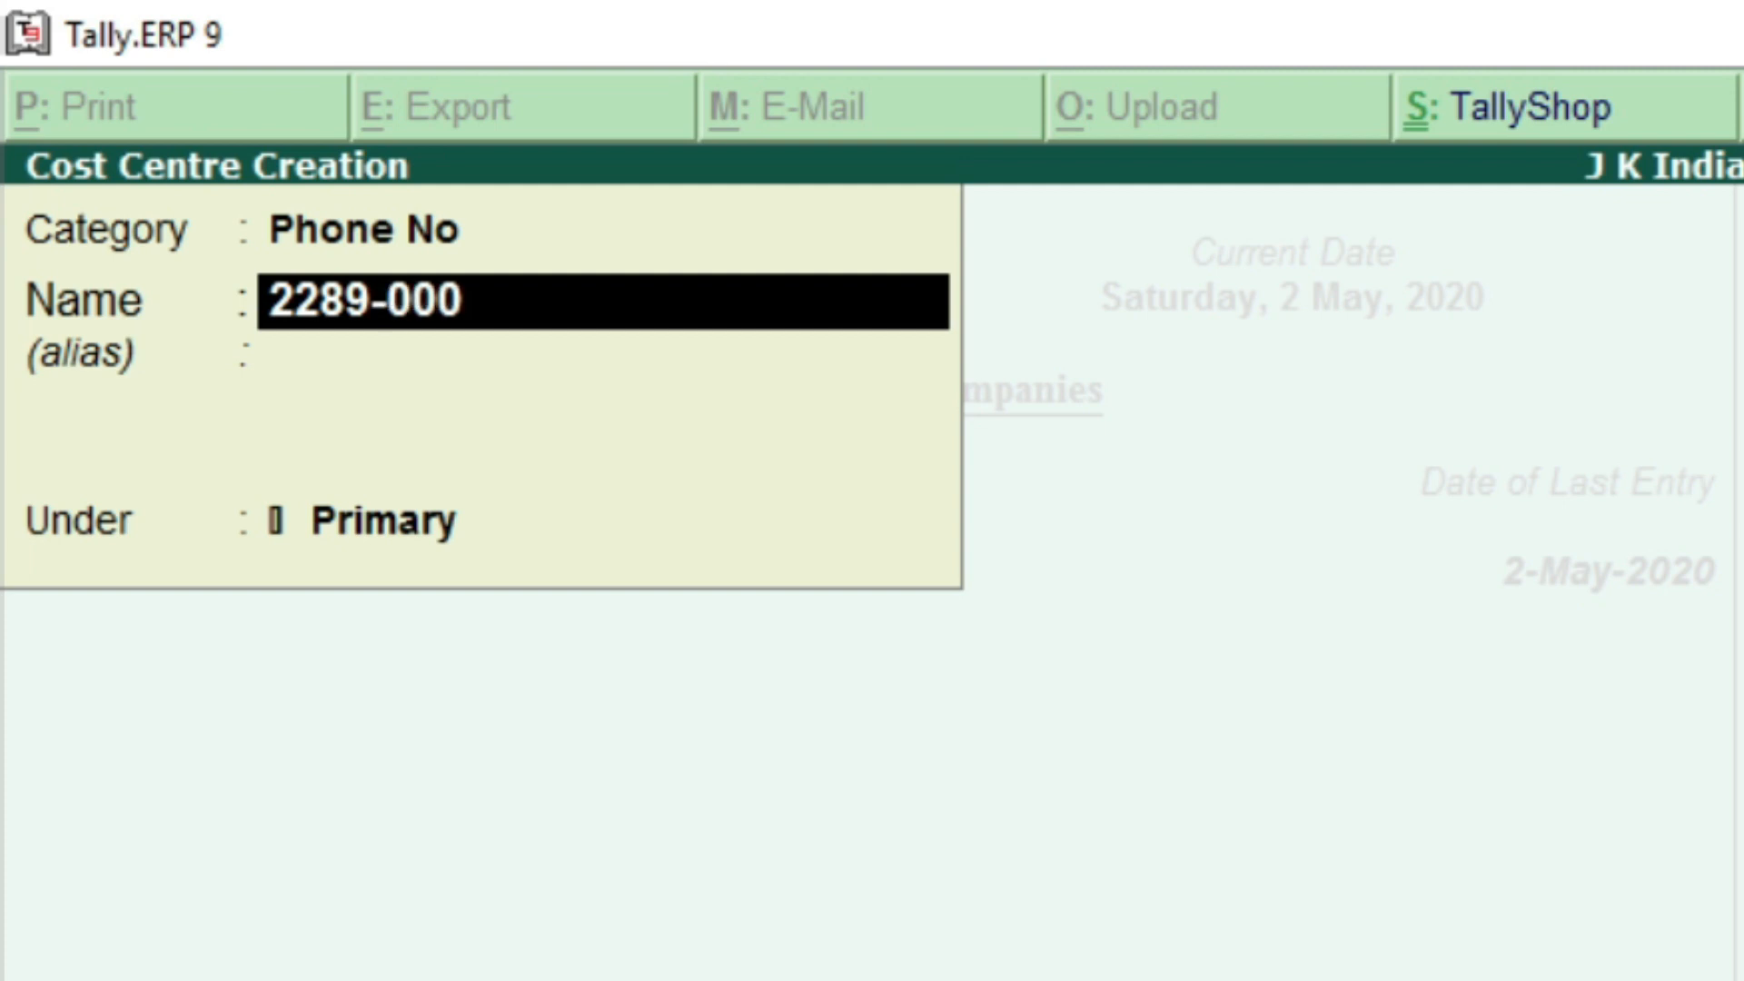
{"action": "key", "text": "Return"}
{"action": "key", "text": "Return"}
{"action": "key", "text": "Return"}
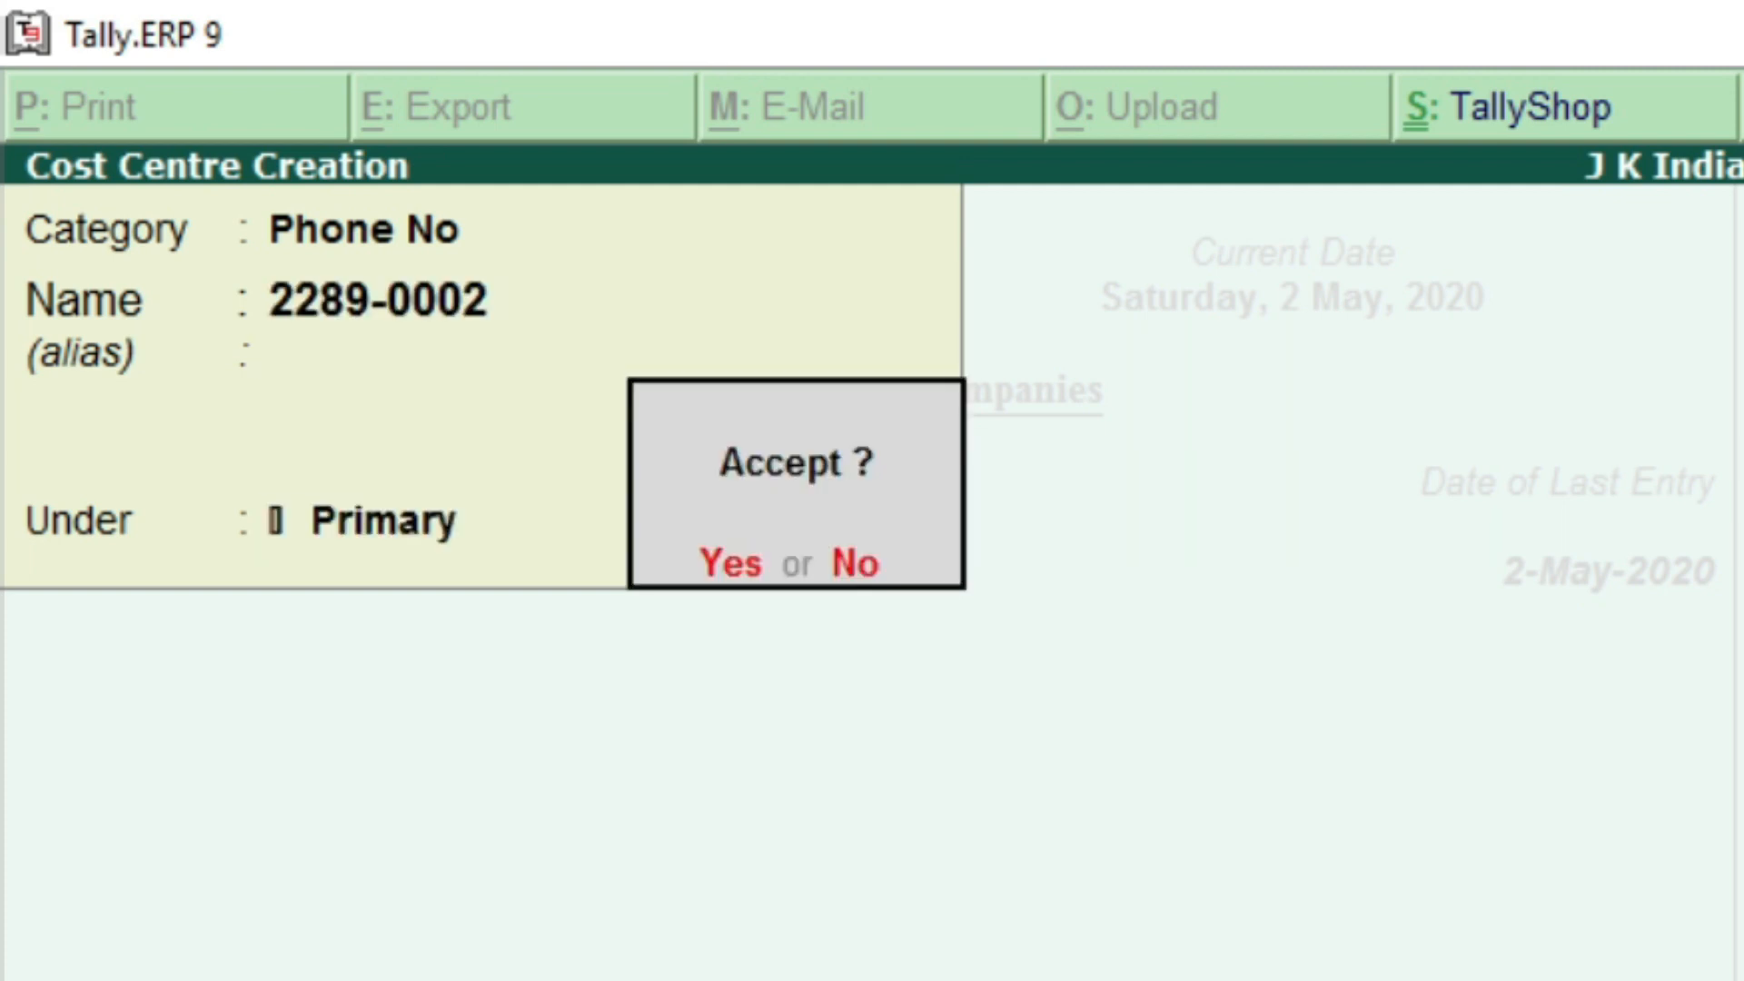
{"action": "key", "text": "Return"}
- Change the category of the new cost centre to Agent
{"action": "key", "text": "BackSpace"}
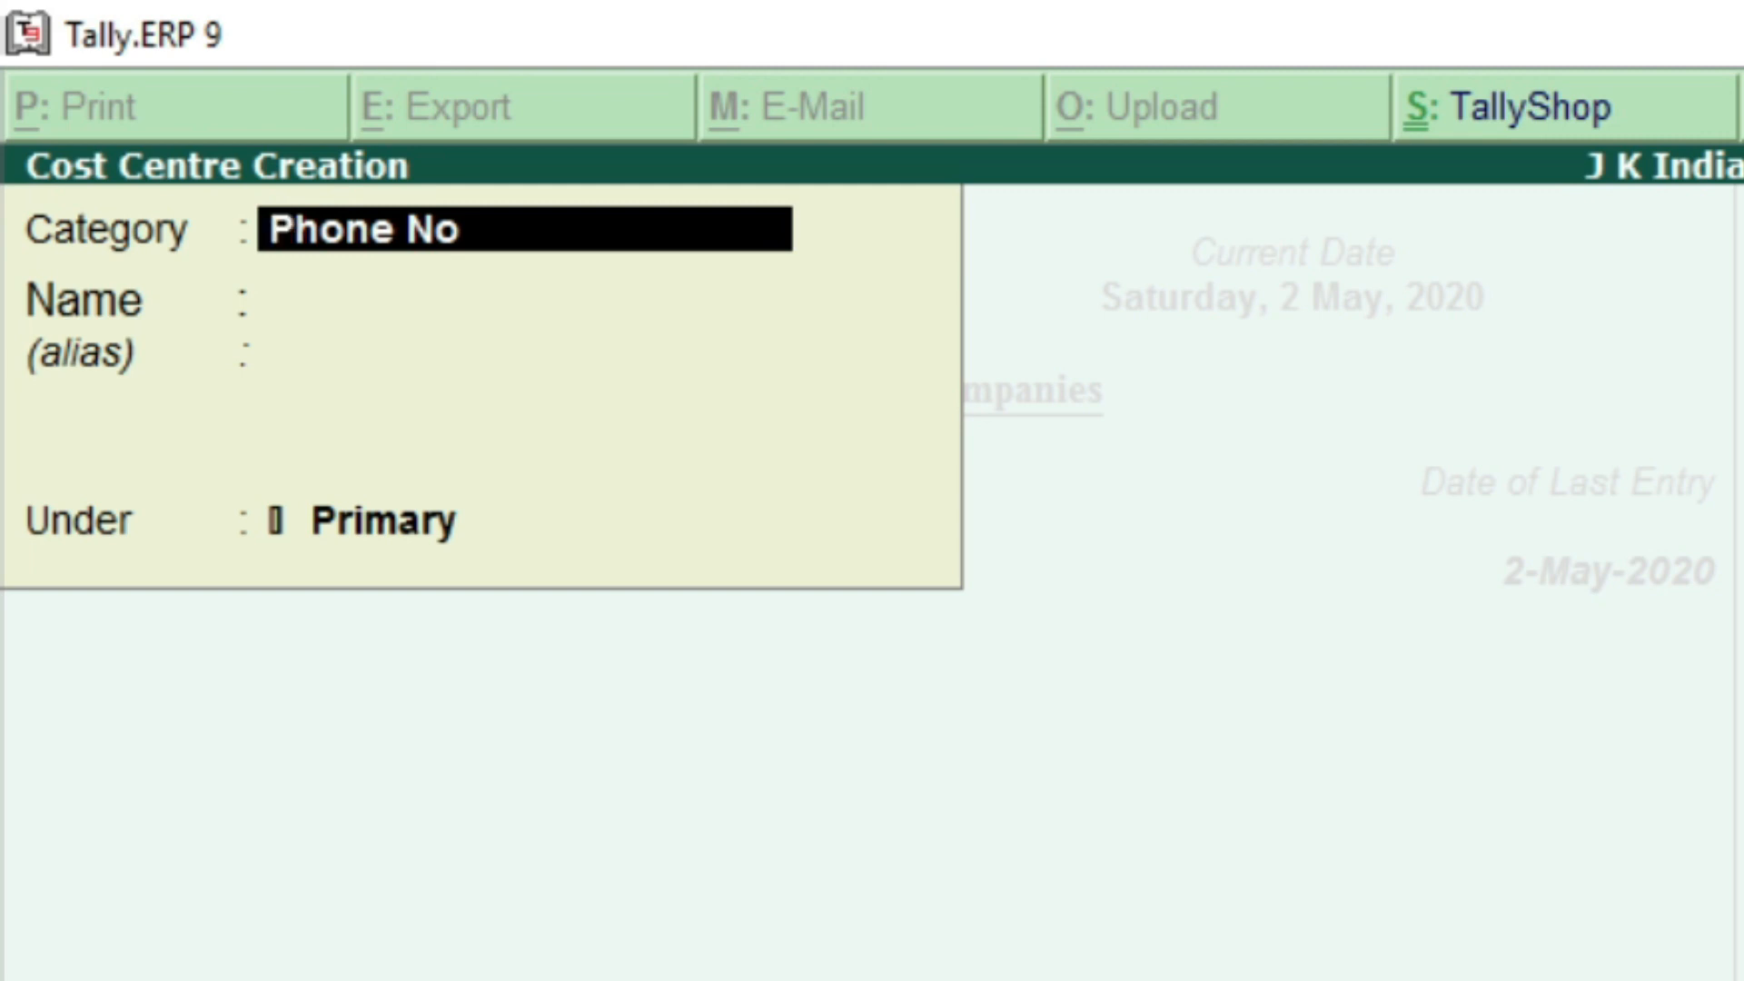
{"action": "key", "text": "BackSpace"}
{"action": "key", "text": "BackSpace"}
{"action": "key", "text": "BackSpace"}
{"action": "key", "text": "BackSpace"}
{"action": "key", "text": "BackSpace"}
{"action": "key", "text": "BackSpace"}
{"action": "key", "text": "BackSpace"}
{"action": "key", "text": "BackSpace"}
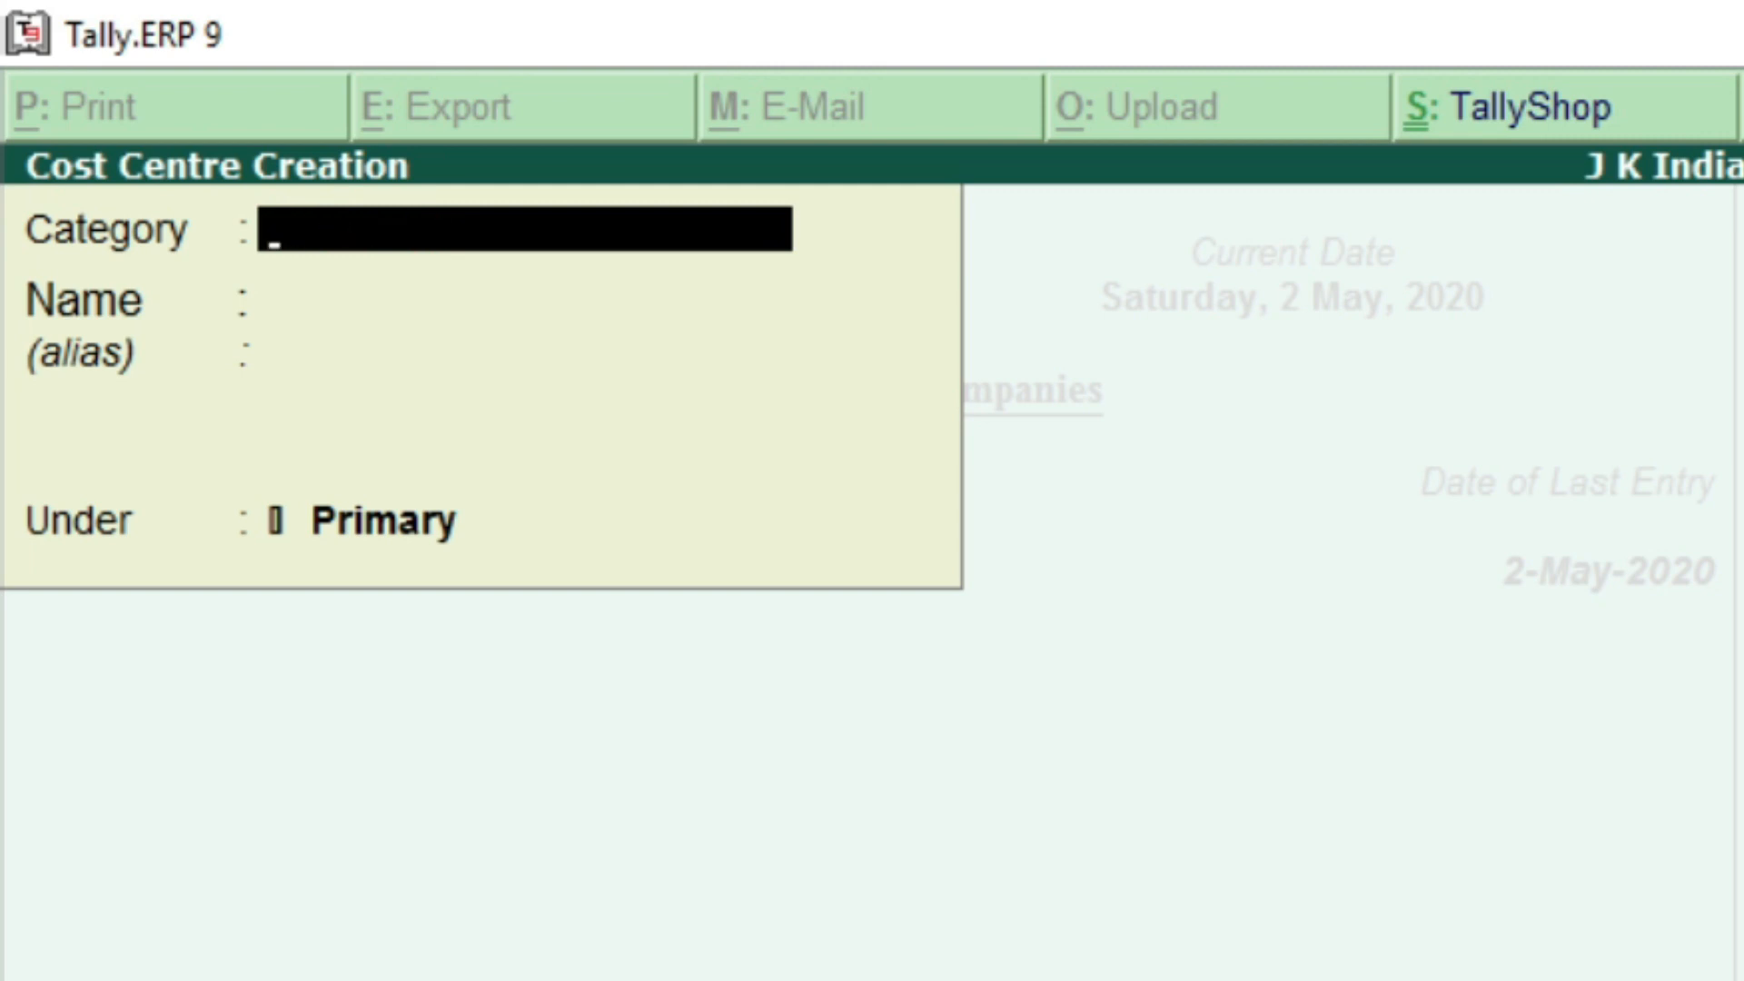
{"action": "type", "text": "Agent"}
{"action": "key", "text": "Return"}
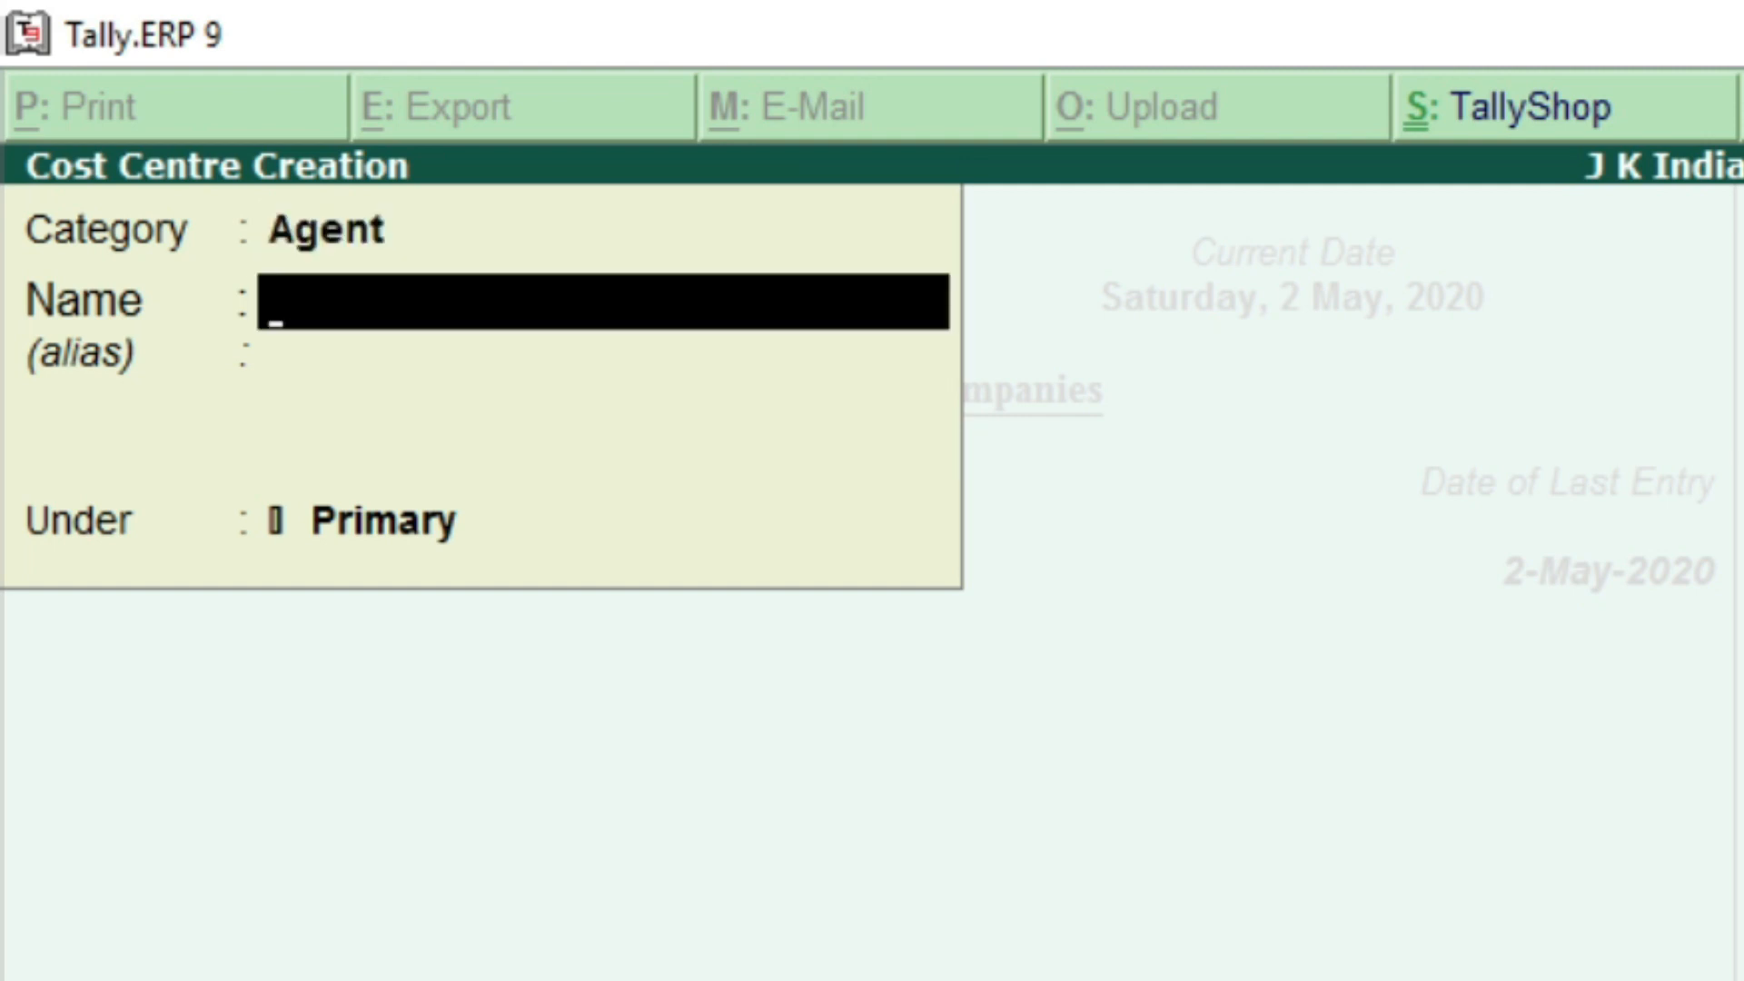
- Enter the first agent's name for the Agent cost centre, leave the alias blank and save it under Primary
{"action": "type", "text": "Sanjay"}
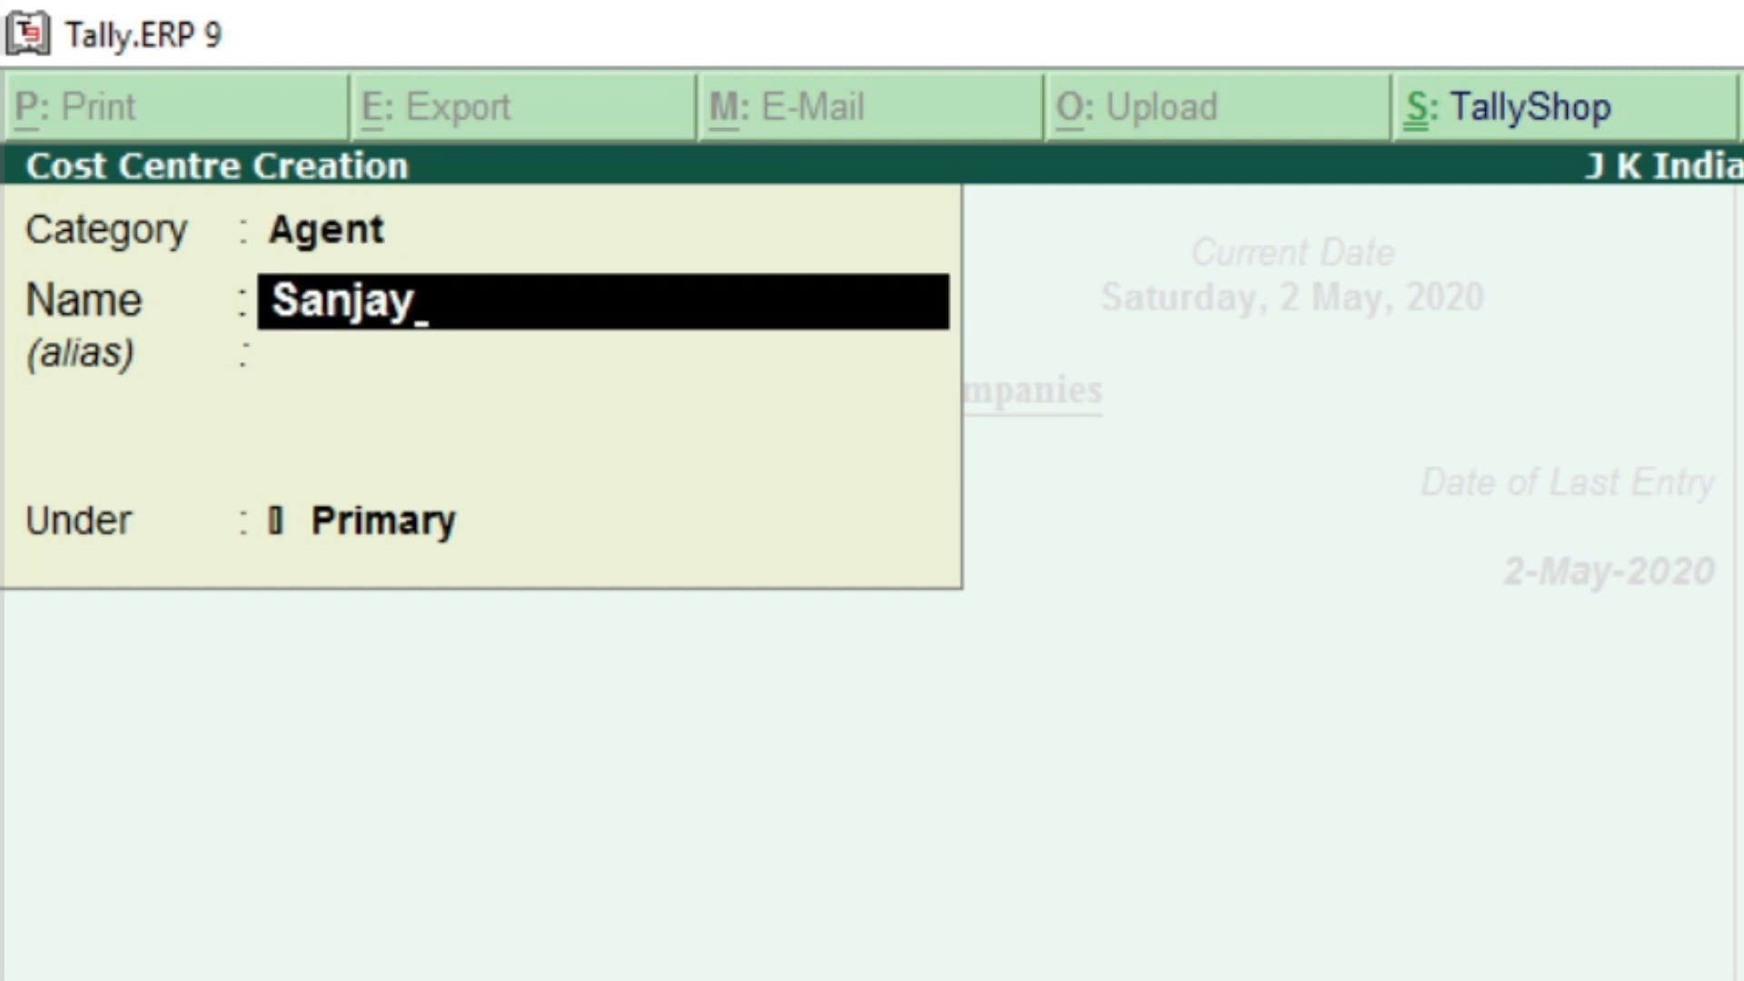
{"action": "key", "text": "Return"}
{"action": "key", "text": "Return"}
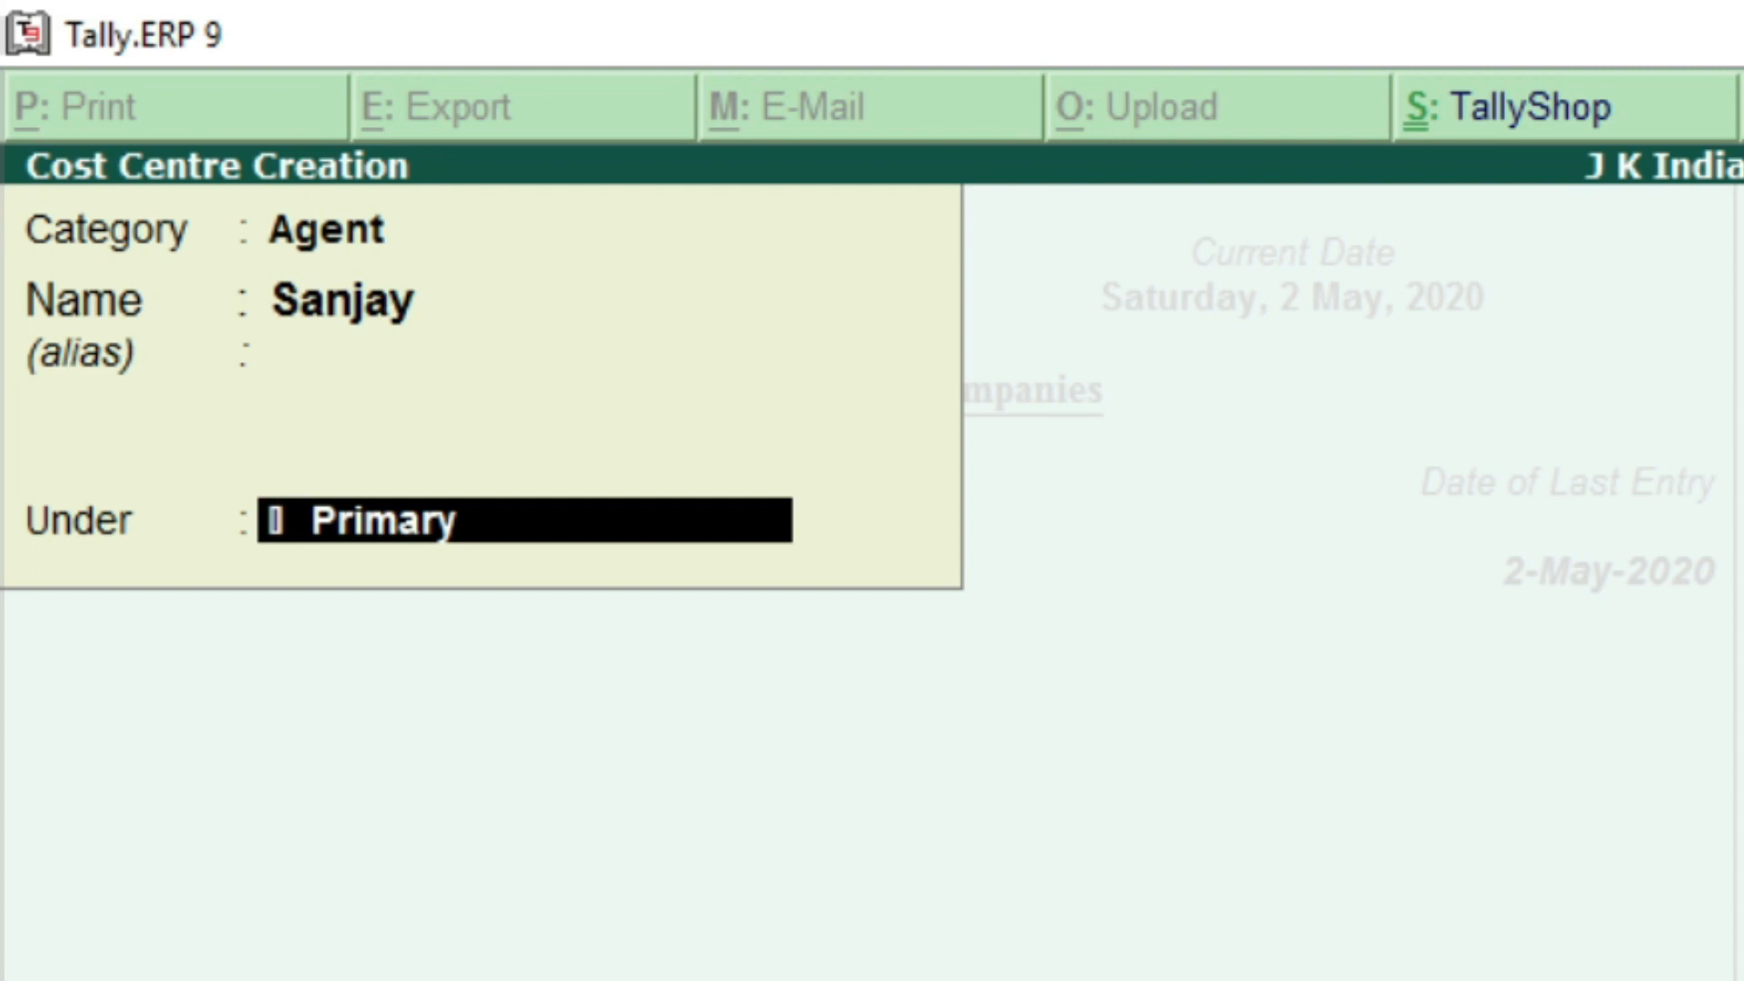
{"action": "key", "text": "Return"}
{"action": "key", "text": "Return"}
- Create another Agent cost centre under Primary with the second agent's name, and leave cost centre creation
{"action": "type", "text": "Rahul"}
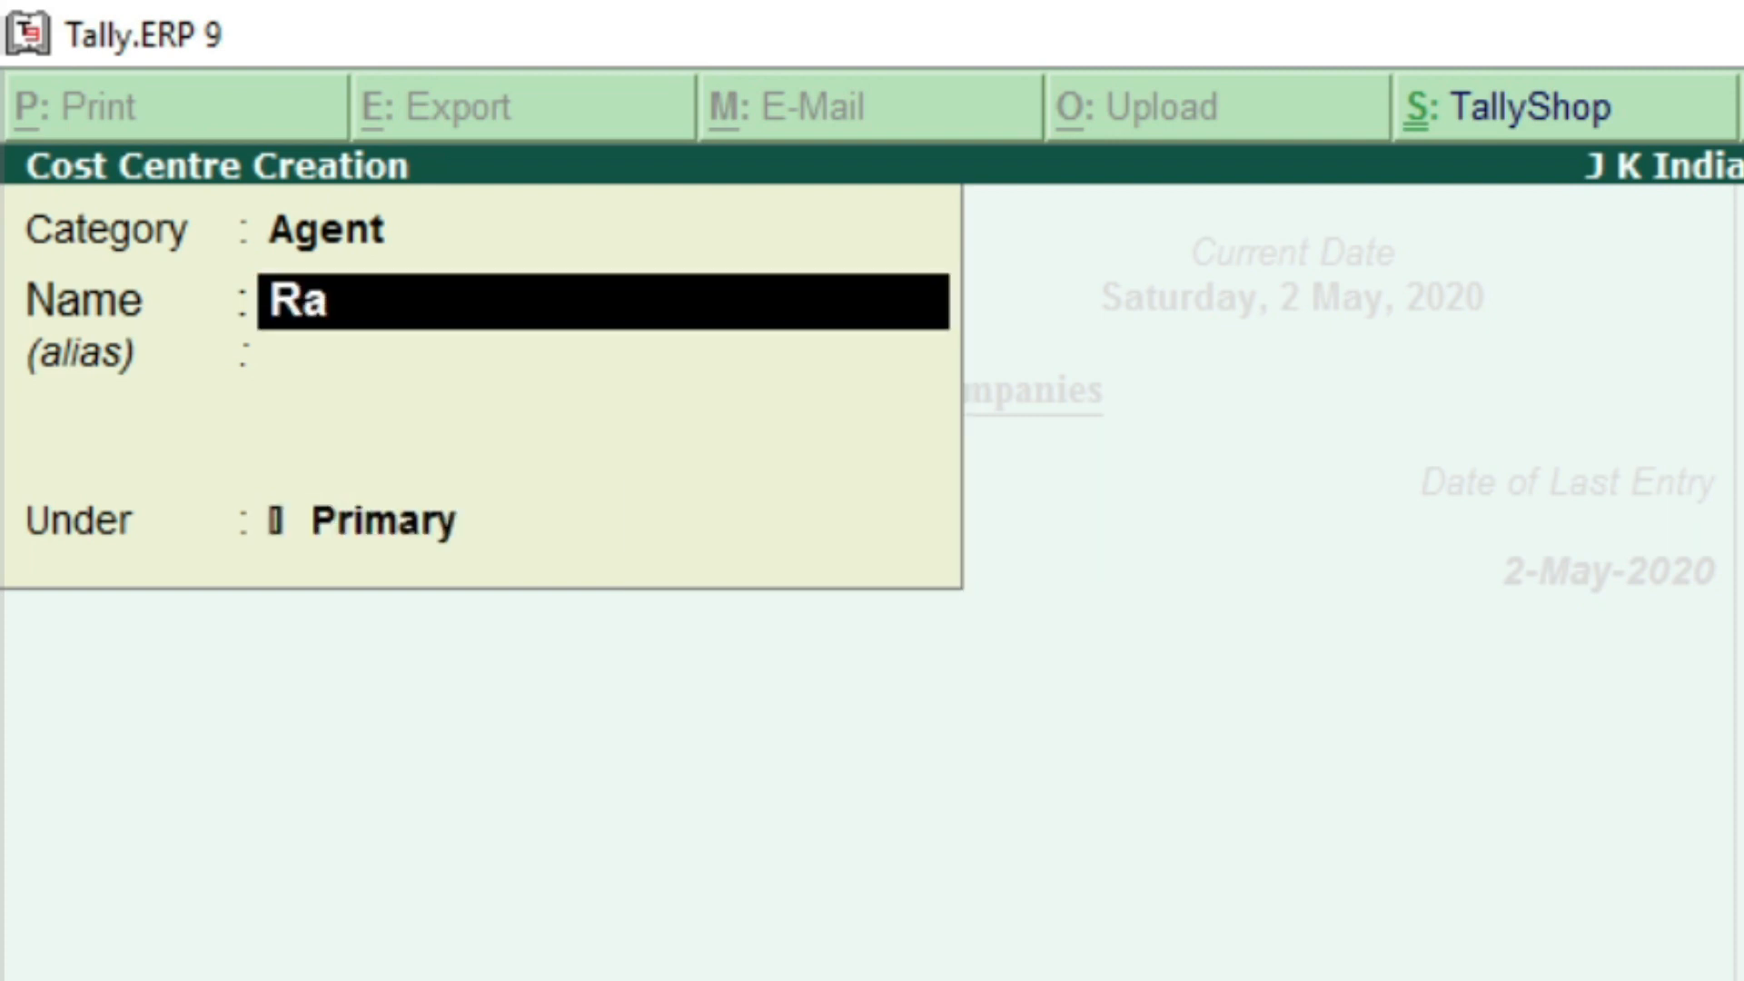
{"action": "key", "text": "Return"}
{"action": "key", "text": "Return"}
{"action": "key", "text": "Return"}
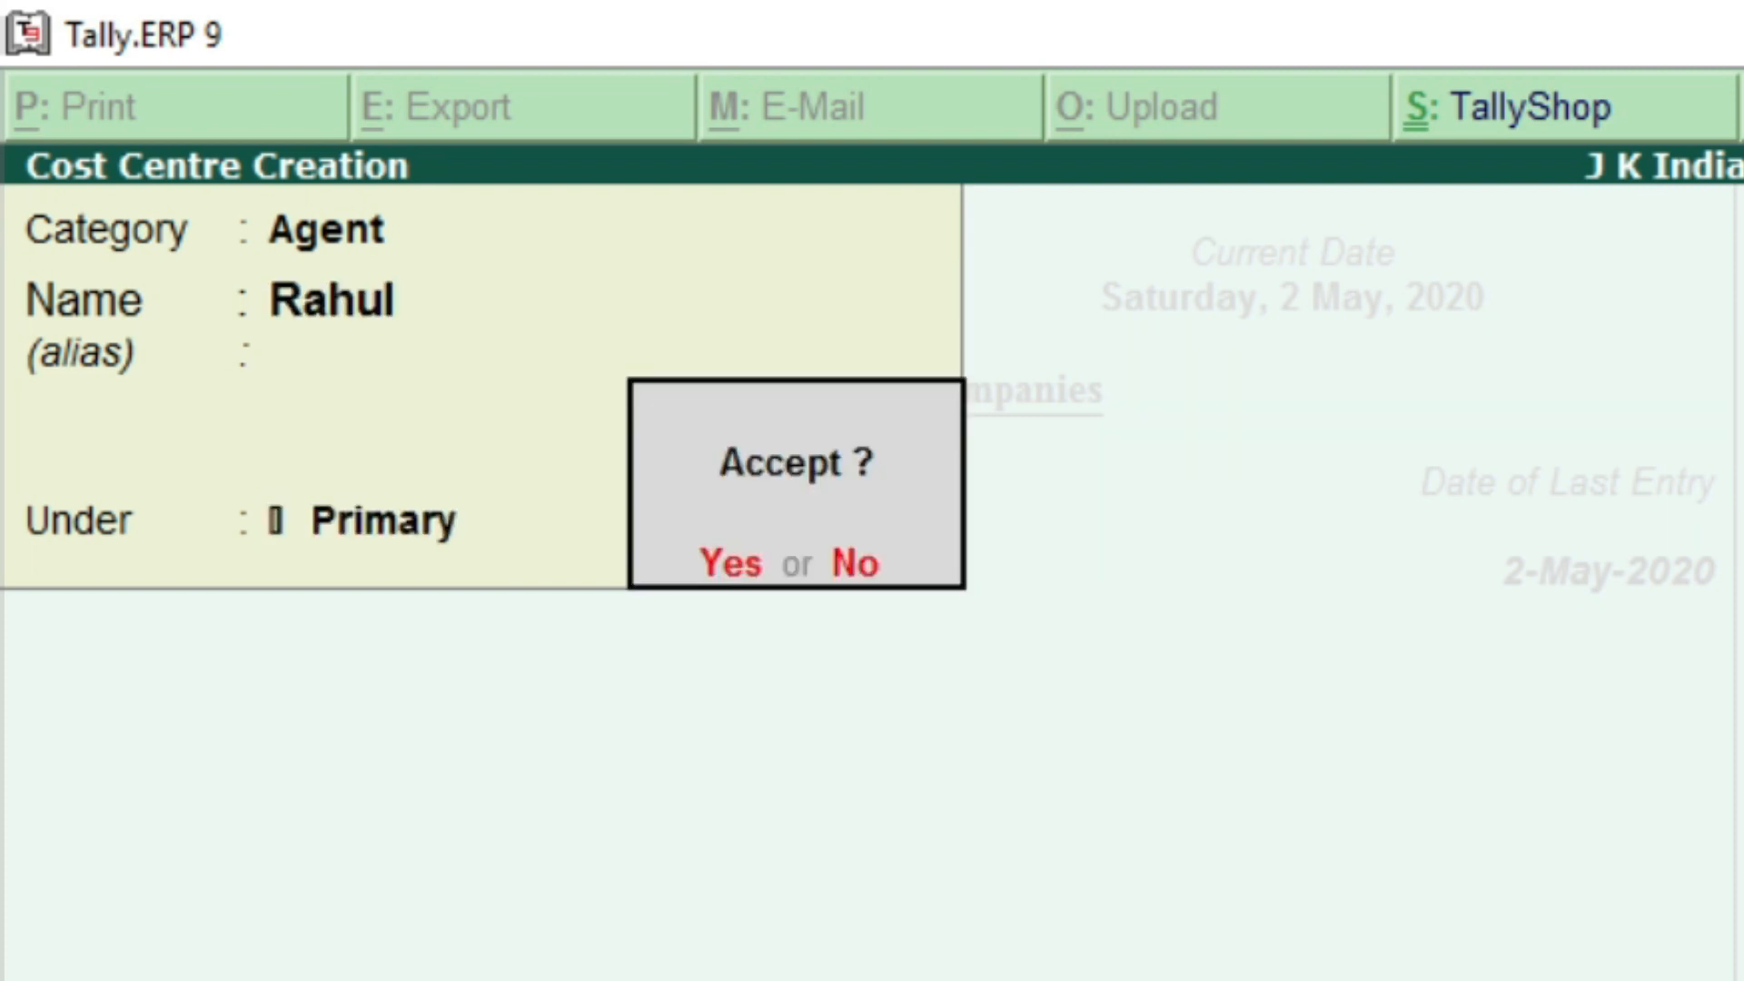
{"action": "key", "text": "Return"}
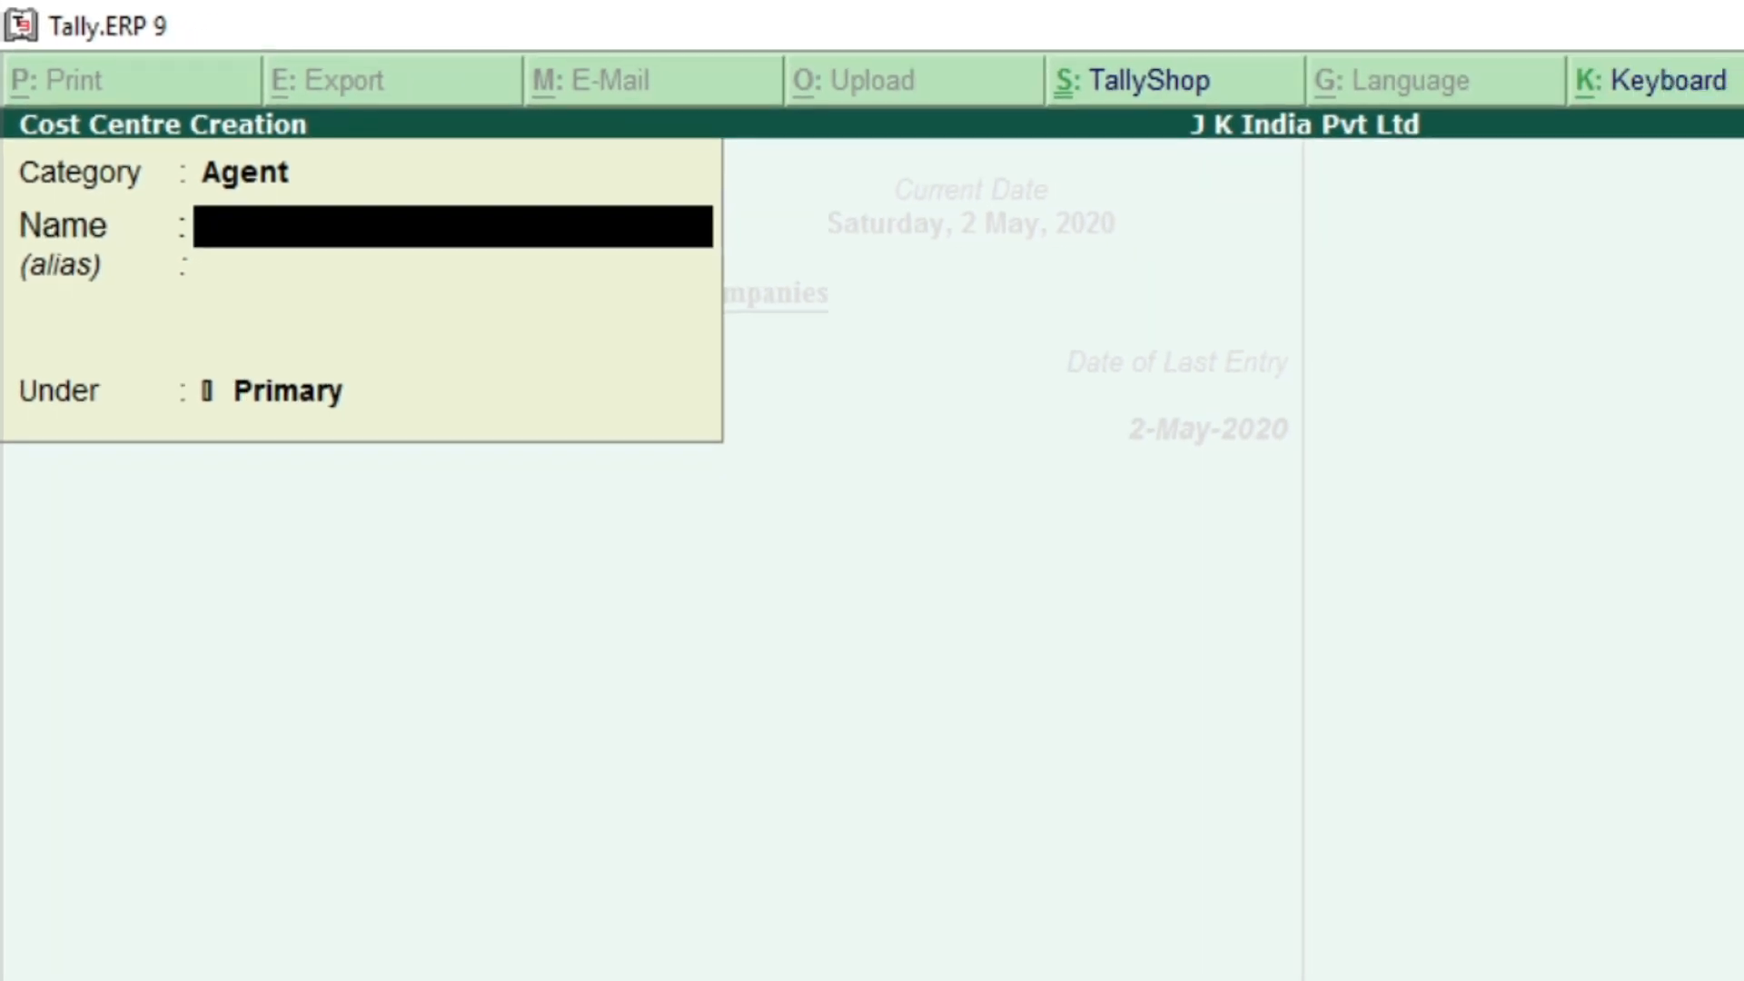
{"action": "key", "text": "Escape"}
{"action": "key", "text": "Return"}
{"action": "key", "text": "Escape"}
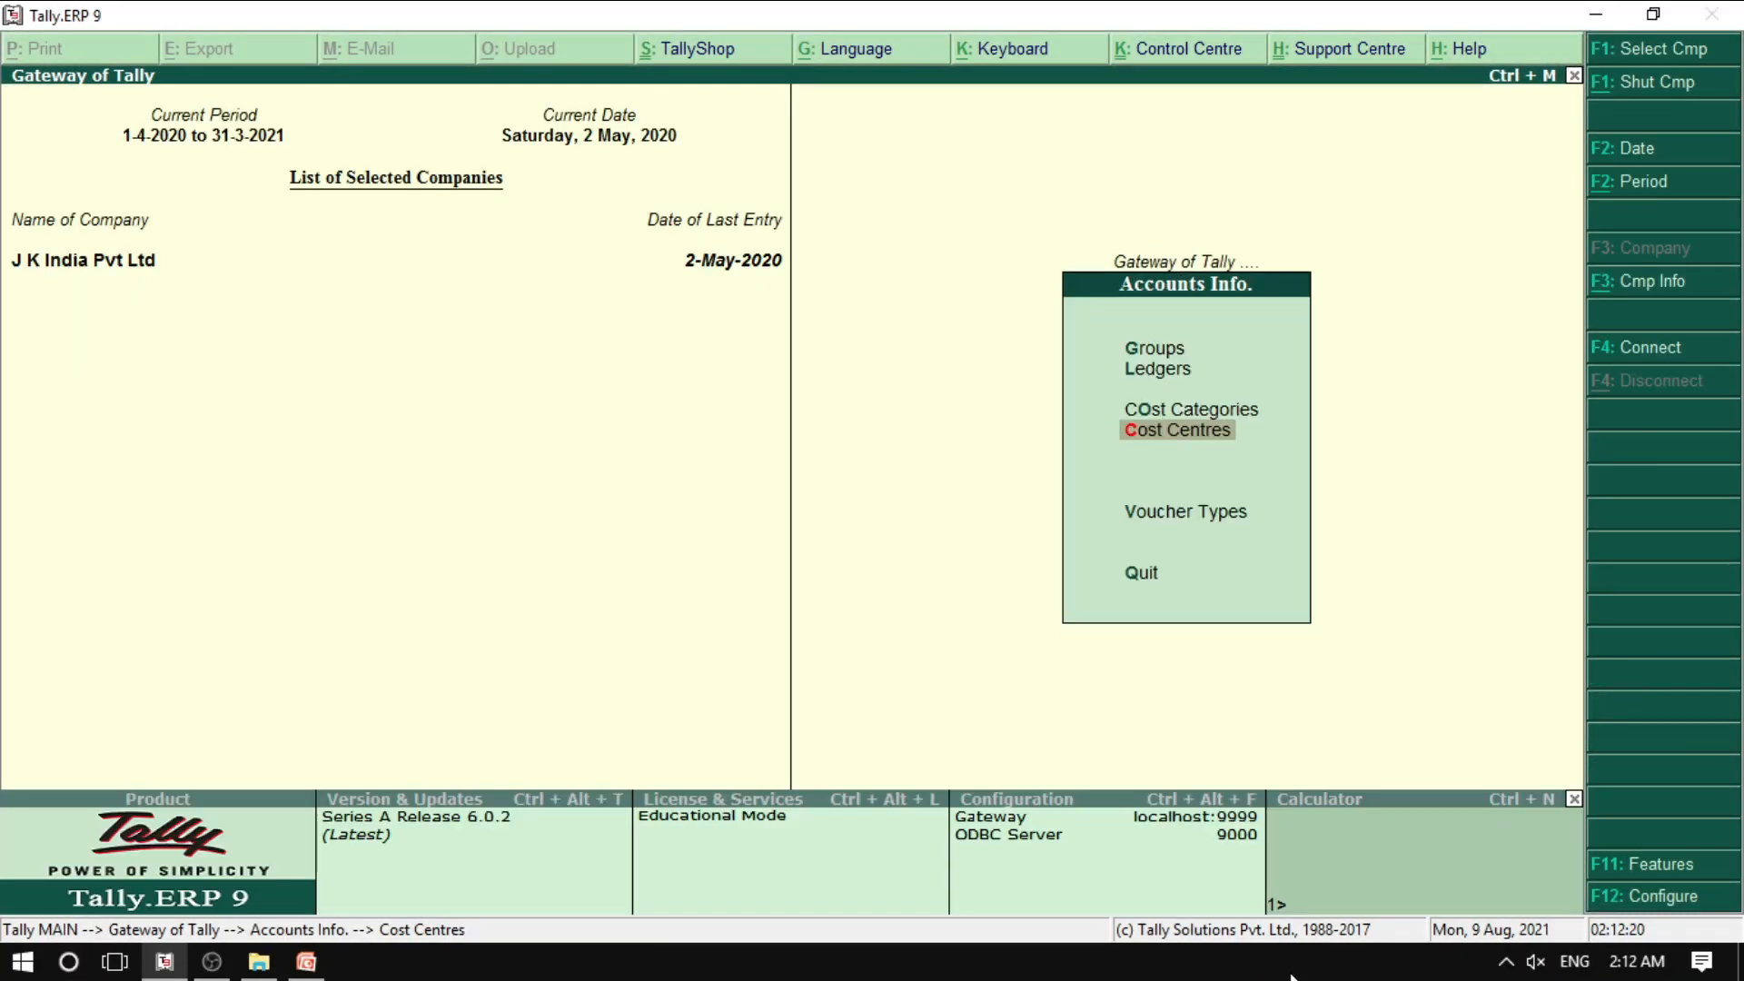
- Examine the list of existing cost categories offered for alteration, without altering any
{"action": "key", "text": "Up"}
{"action": "key", "text": "Return"}
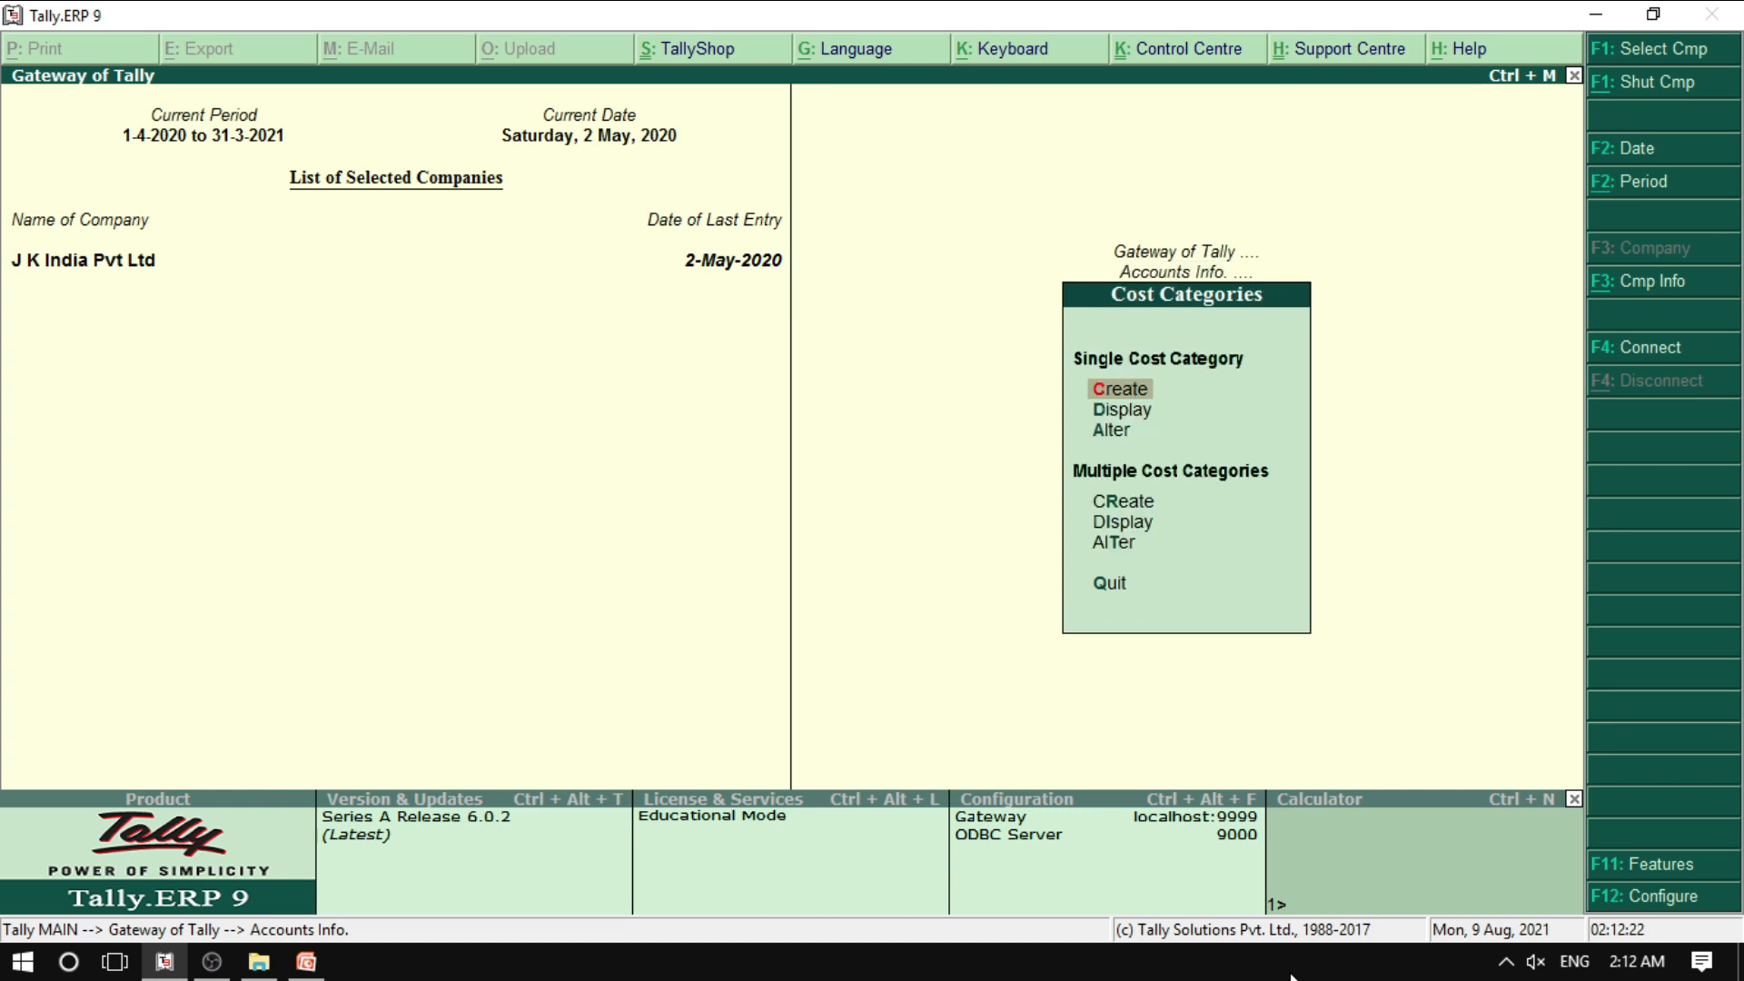
{"action": "key", "text": "Down"}
{"action": "key", "text": "Down"}
{"action": "key", "text": "Return"}
{"action": "key", "text": "Down"}
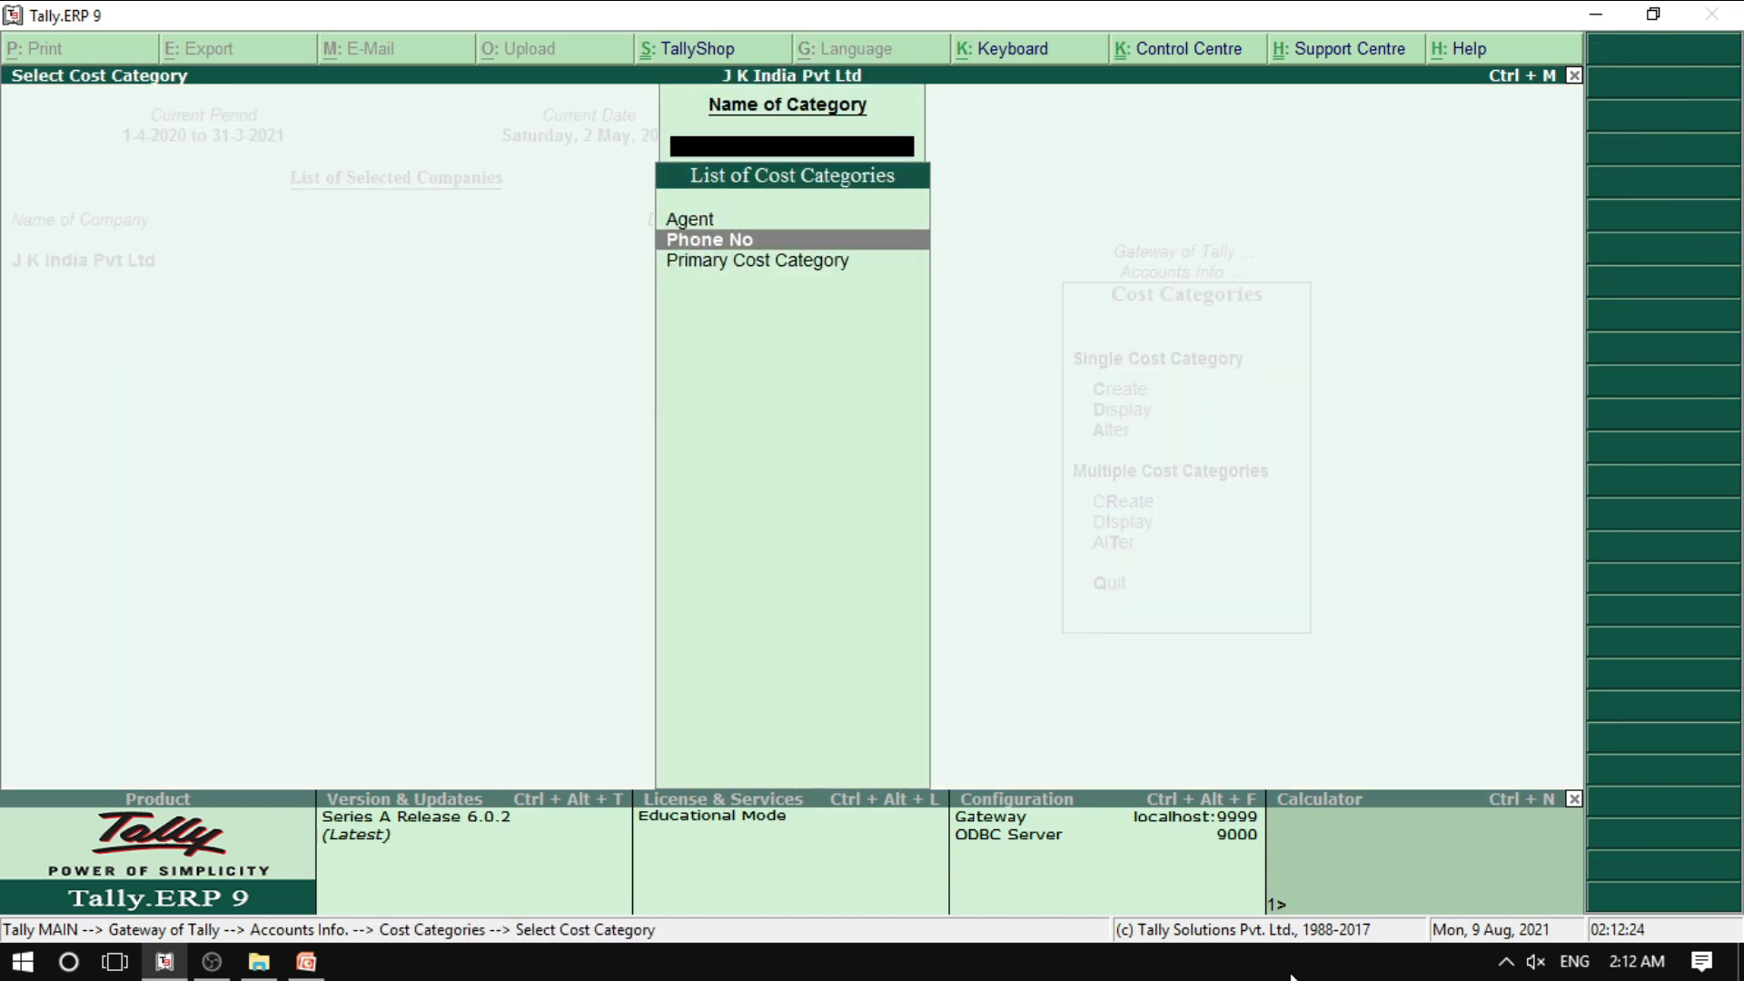
{"action": "key", "text": "Up"}
{"action": "key", "text": "Down"}
{"action": "key", "text": "Up"}
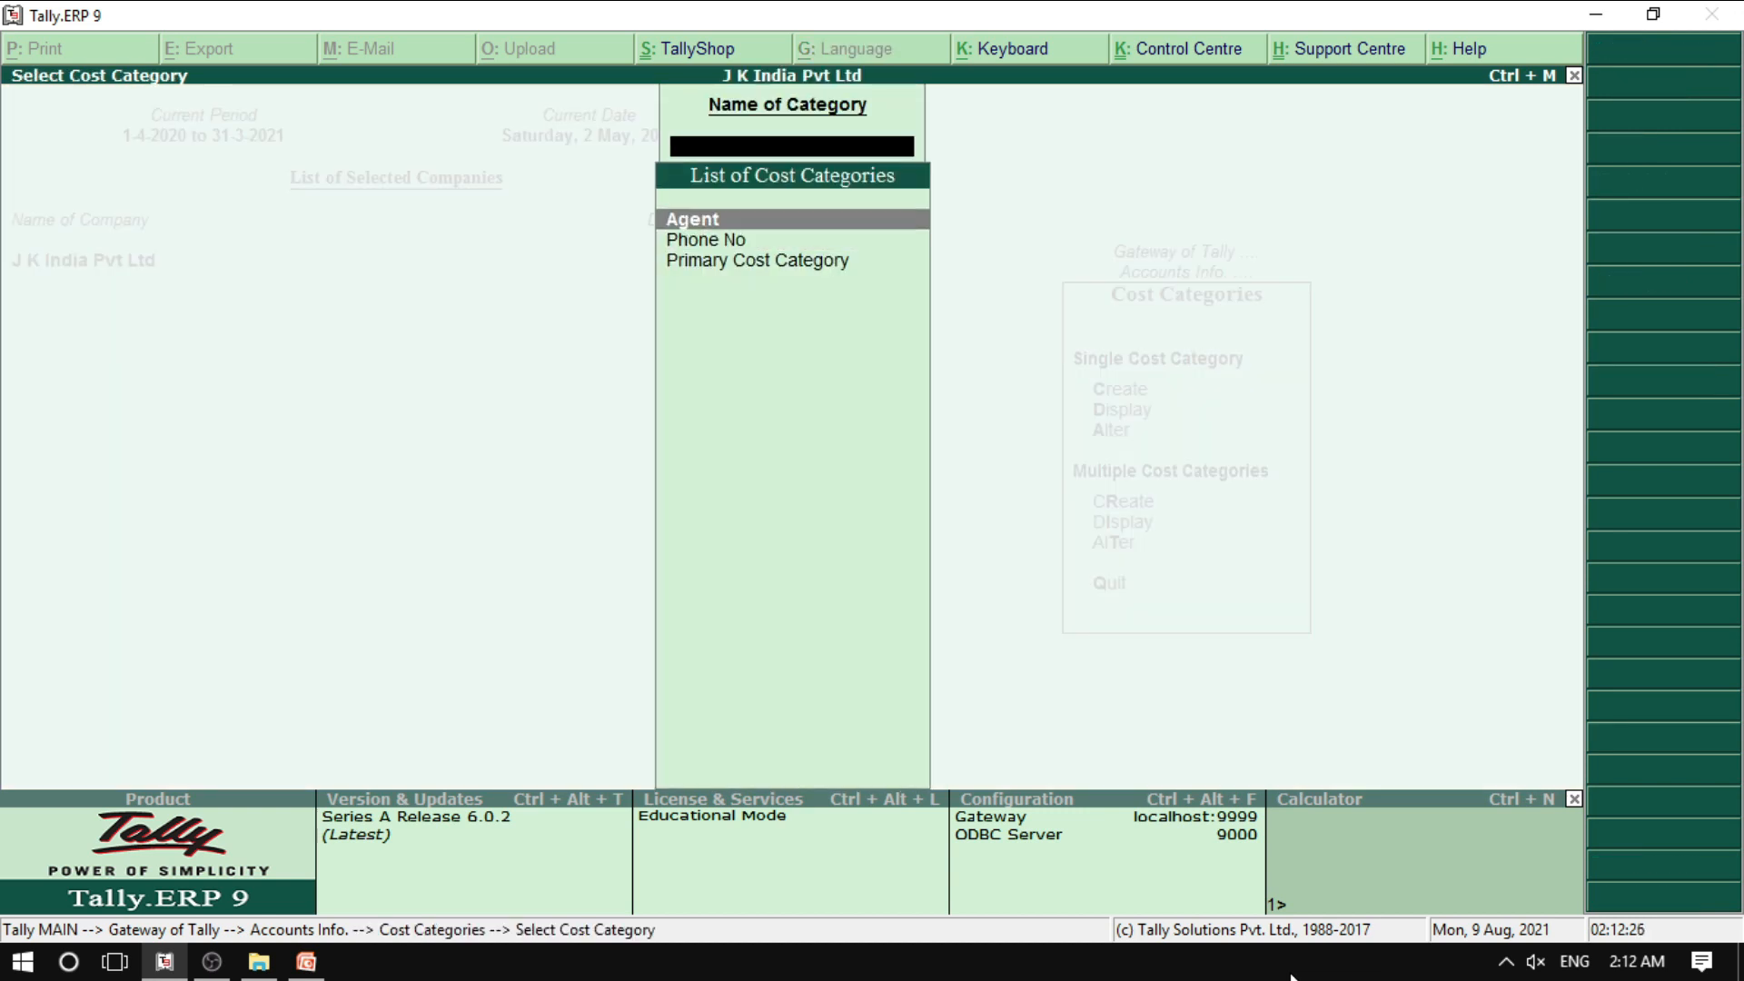
{"action": "key", "text": "Down"}
{"action": "key", "text": "Escape"}
{"action": "key", "text": "Escape"}
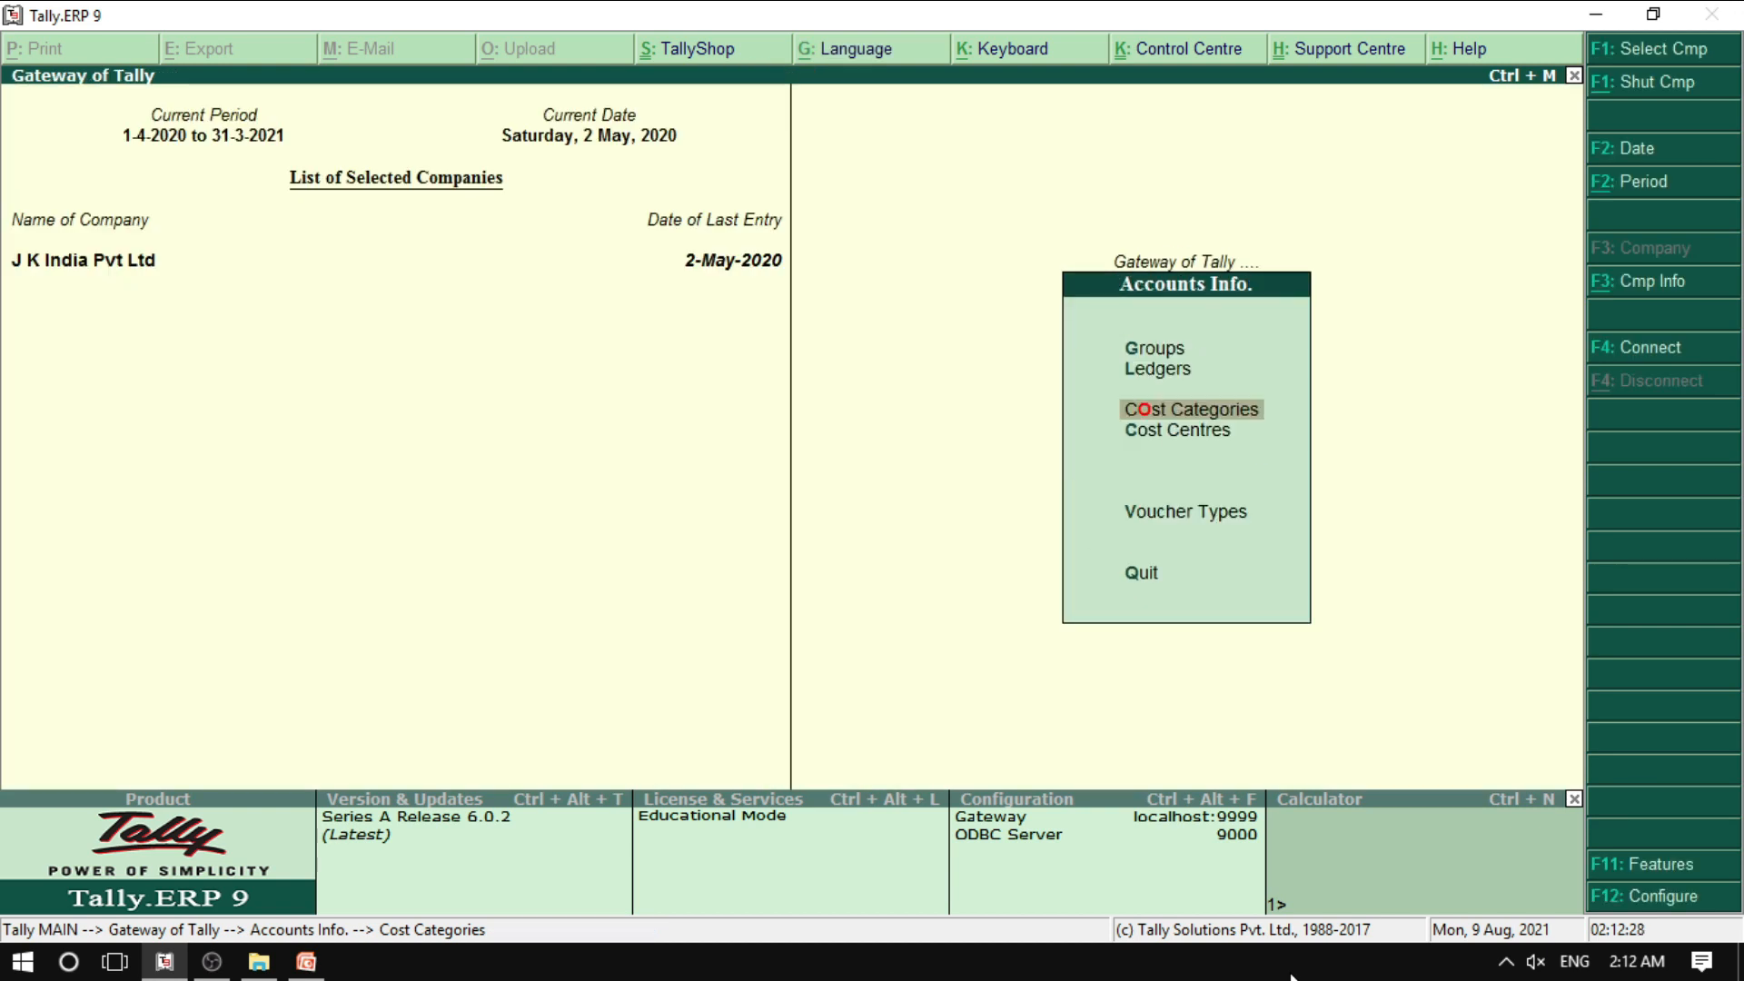
- Examine the list of existing cost centres and their categories offered for alteration, without altering any
{"action": "key", "text": "Down"}
{"action": "key", "text": "Return"}
{"action": "key", "text": "Down"}
{"action": "key", "text": "Down"}
{"action": "key", "text": "Return"}
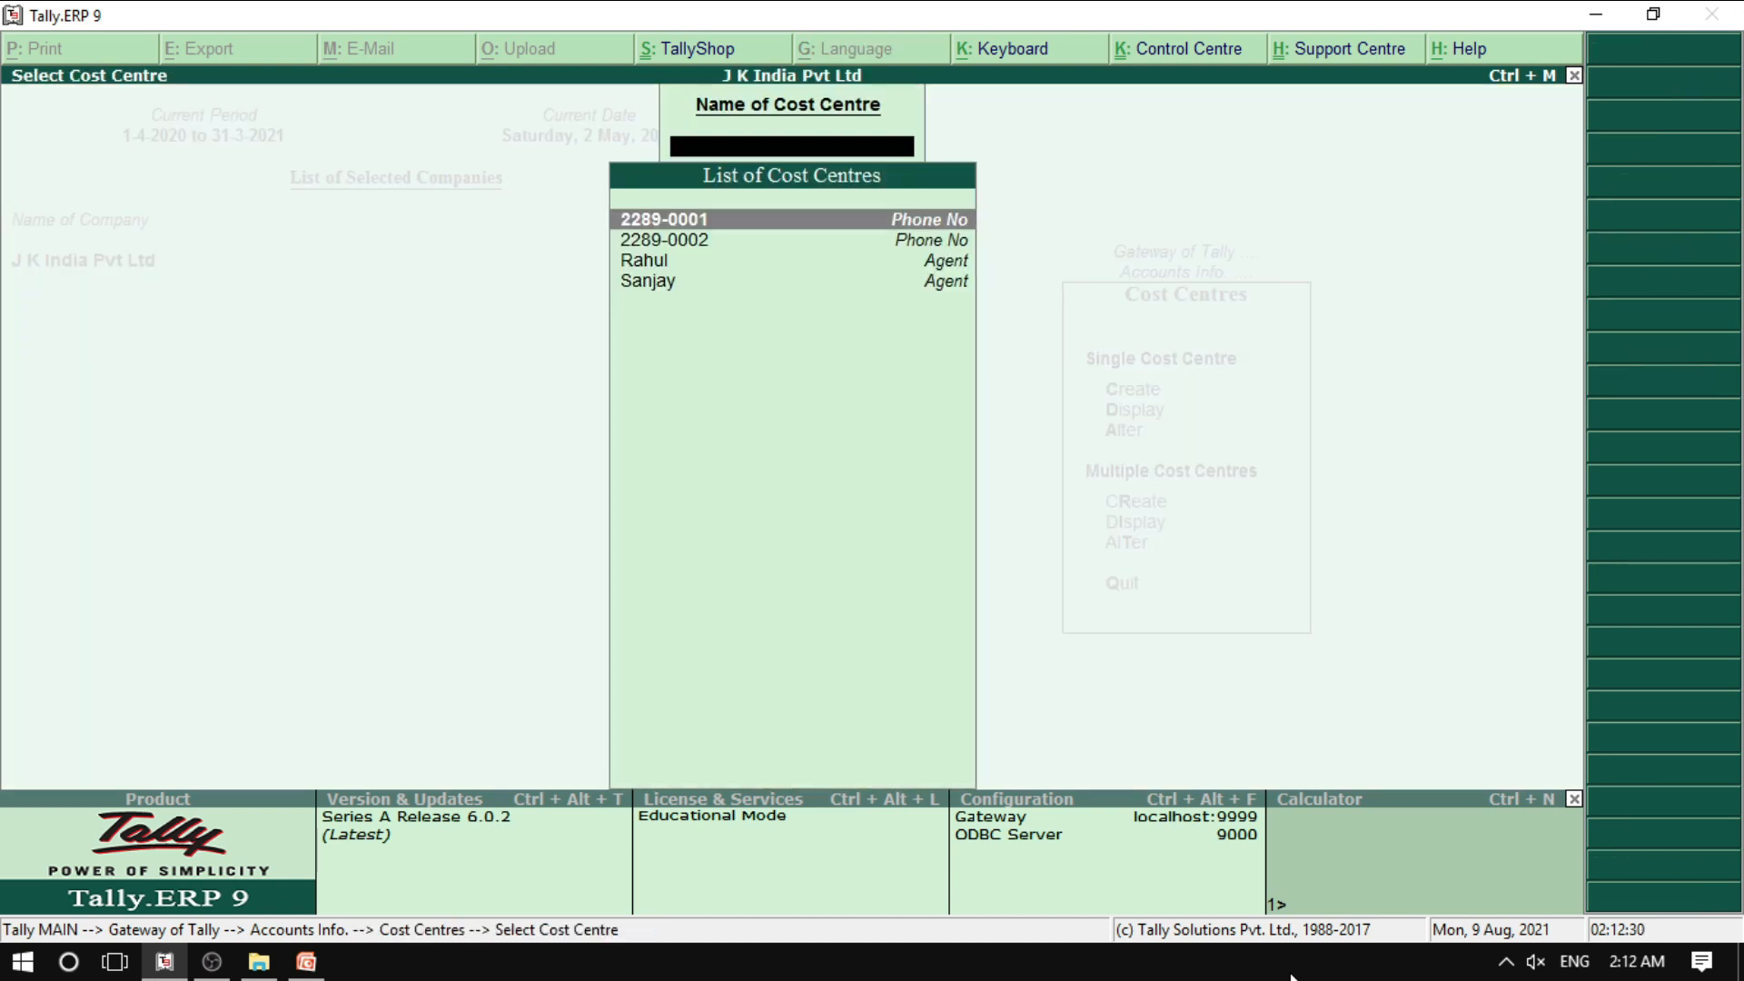
{"action": "key", "text": "Down"}
{"action": "key", "text": "Down"}
{"action": "key", "text": "Down"}
{"action": "key", "text": "Up"}
{"action": "key", "text": "Up"}
{"action": "key", "text": "Up"}
{"action": "key", "text": "Down"}
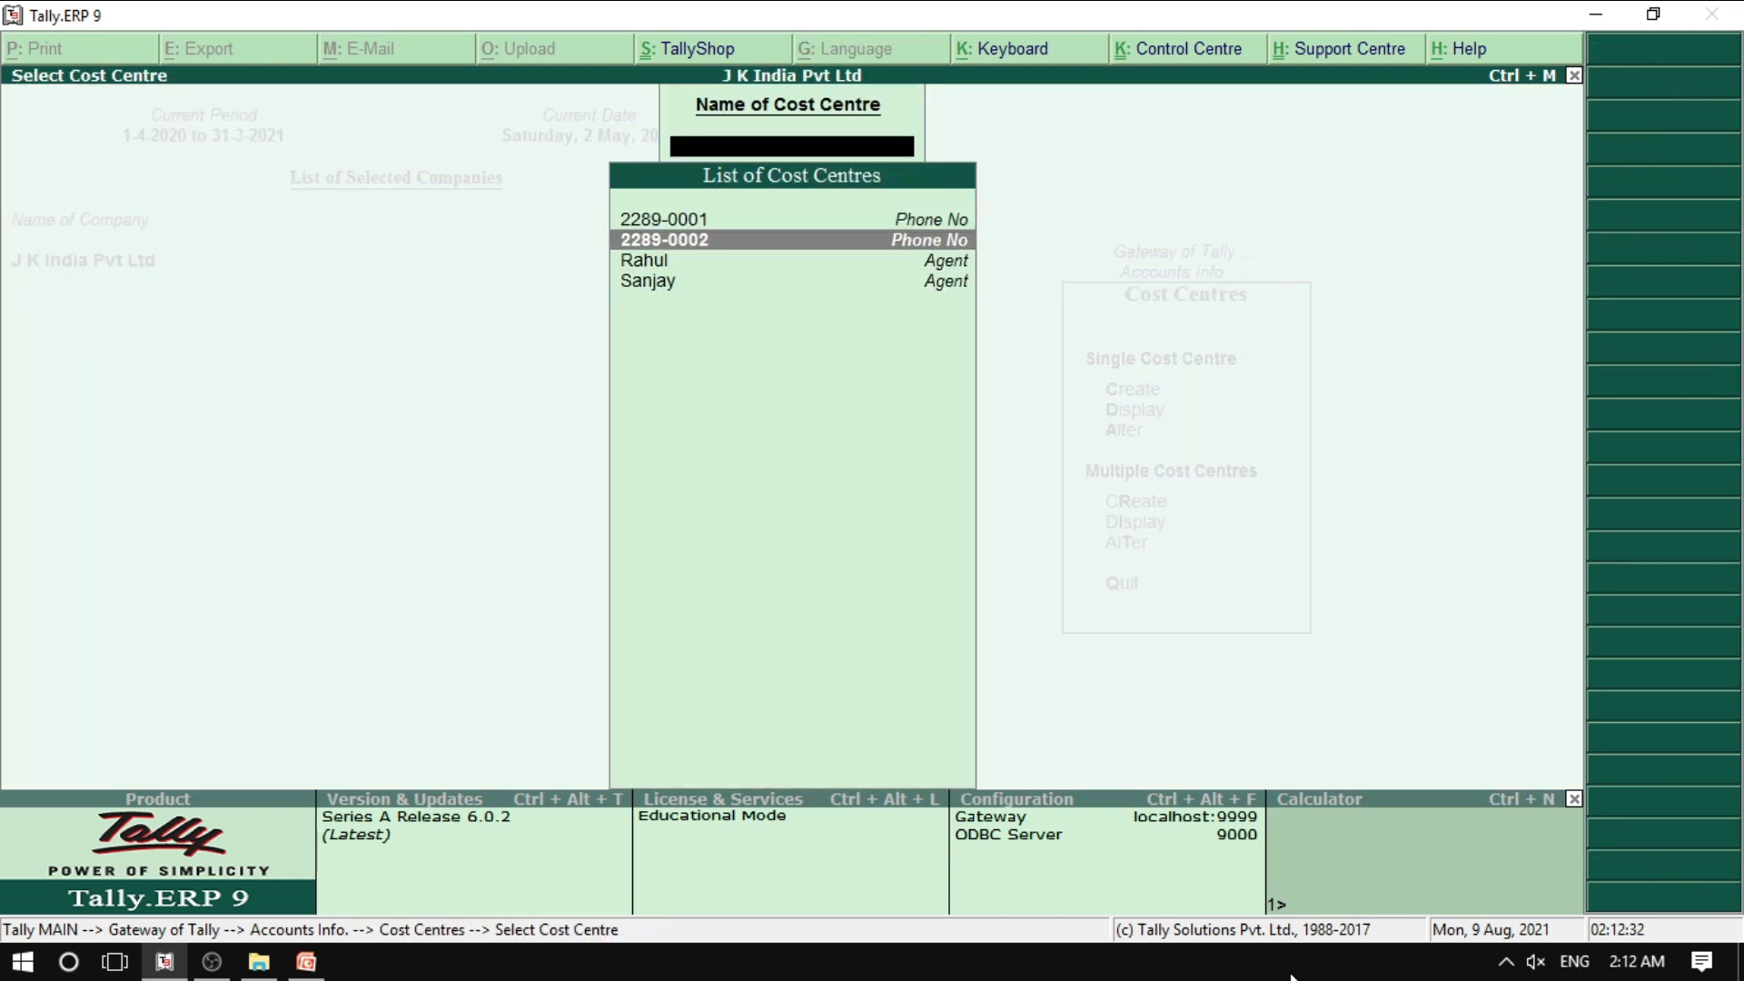
{"action": "key", "text": "Up"}
{"action": "key", "text": "Down"}
{"action": "key", "text": "Up"}
{"action": "key", "text": "Down"}
{"action": "key", "text": "Up"}
{"action": "key", "text": "Down"}
{"action": "key", "text": "Down"}
{"action": "key", "text": "Down"}
{"action": "key", "text": "Up"}
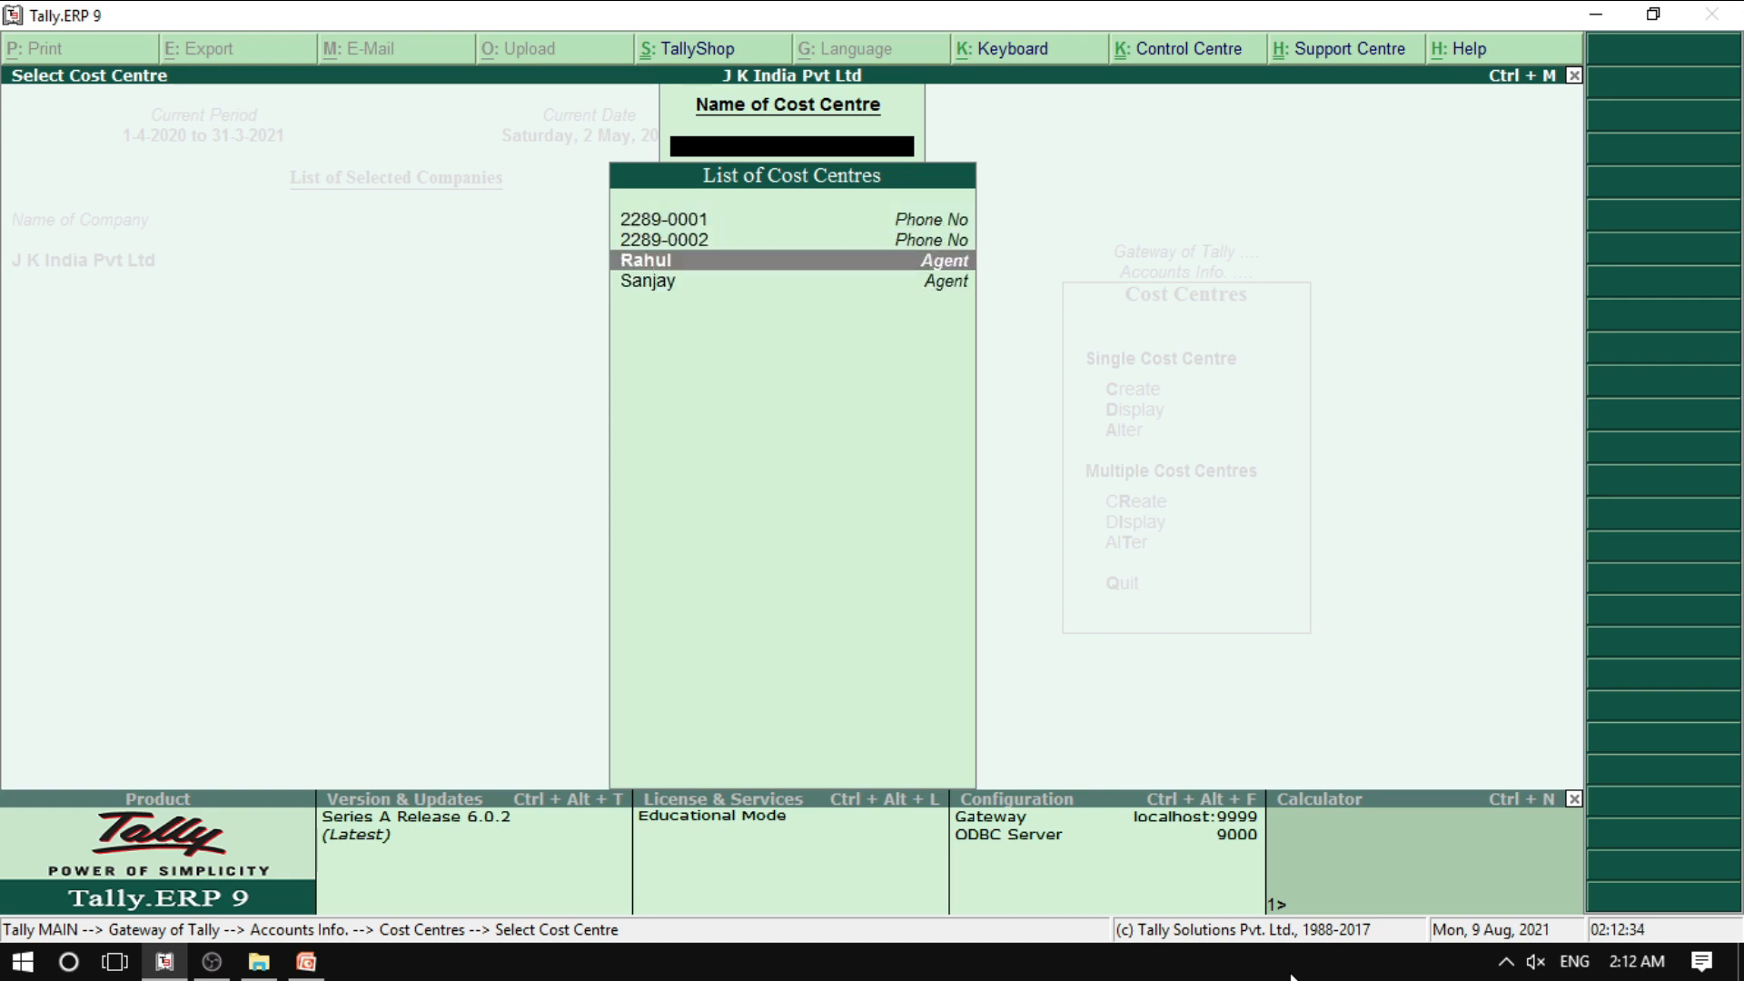
{"action": "key", "text": "Down"}
{"action": "key", "text": "Up"}
{"action": "key", "text": "Down"}
{"action": "key", "text": "Up"}
{"action": "key", "text": "Escape"}
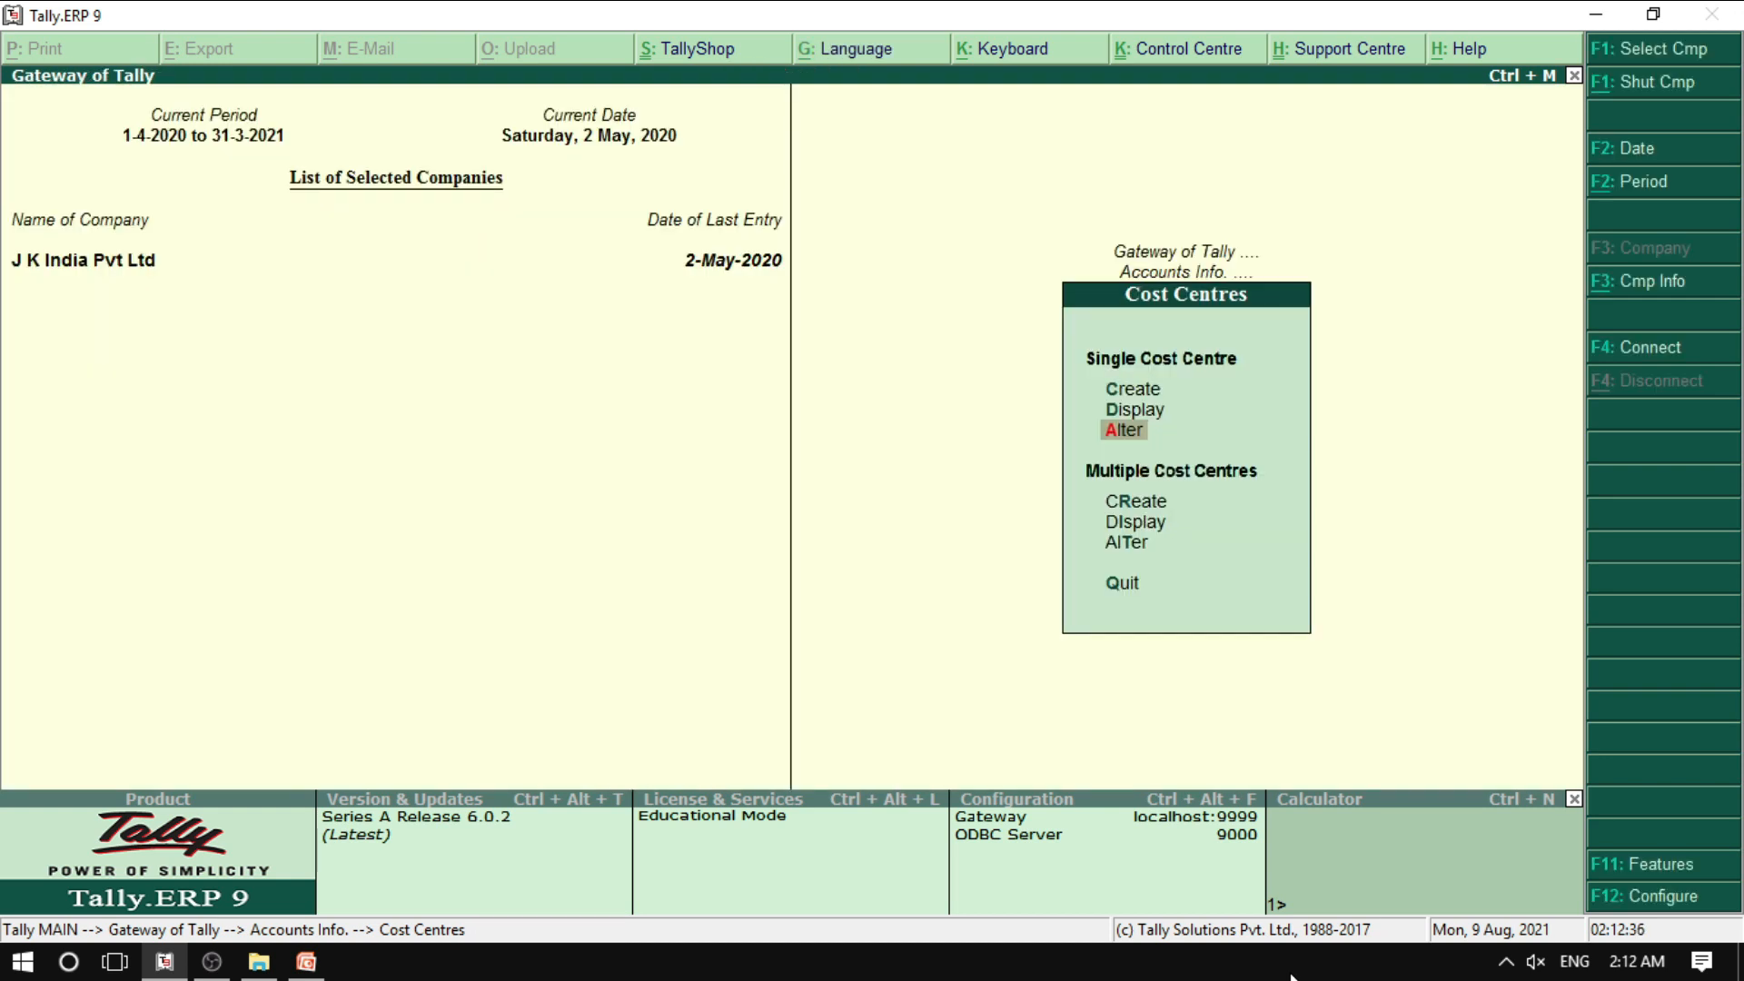
- Return to the Gateway of Tally and start a new payment voucher under Accounting Vouchers
{"action": "key", "text": "Escape"}
{"action": "key", "text": "Up"}
{"action": "key", "text": "Down"}
{"action": "key", "text": "Down"}
{"action": "key", "text": "Down"}
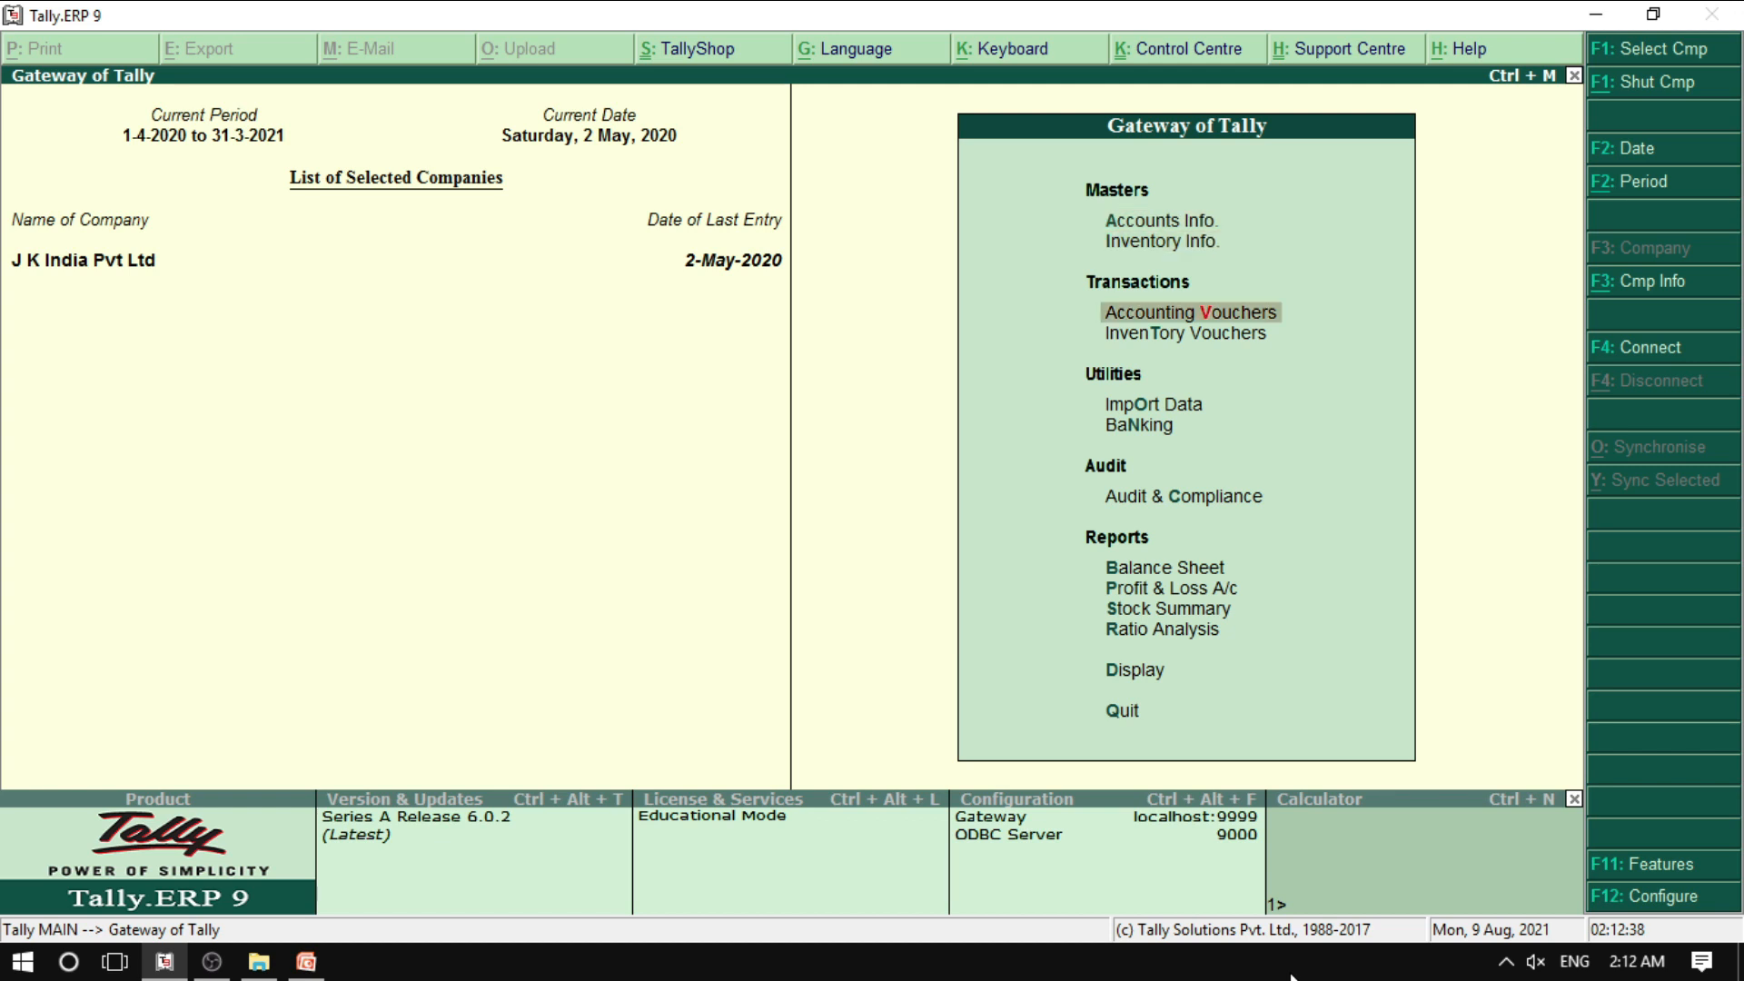
{"action": "key", "text": "Return"}
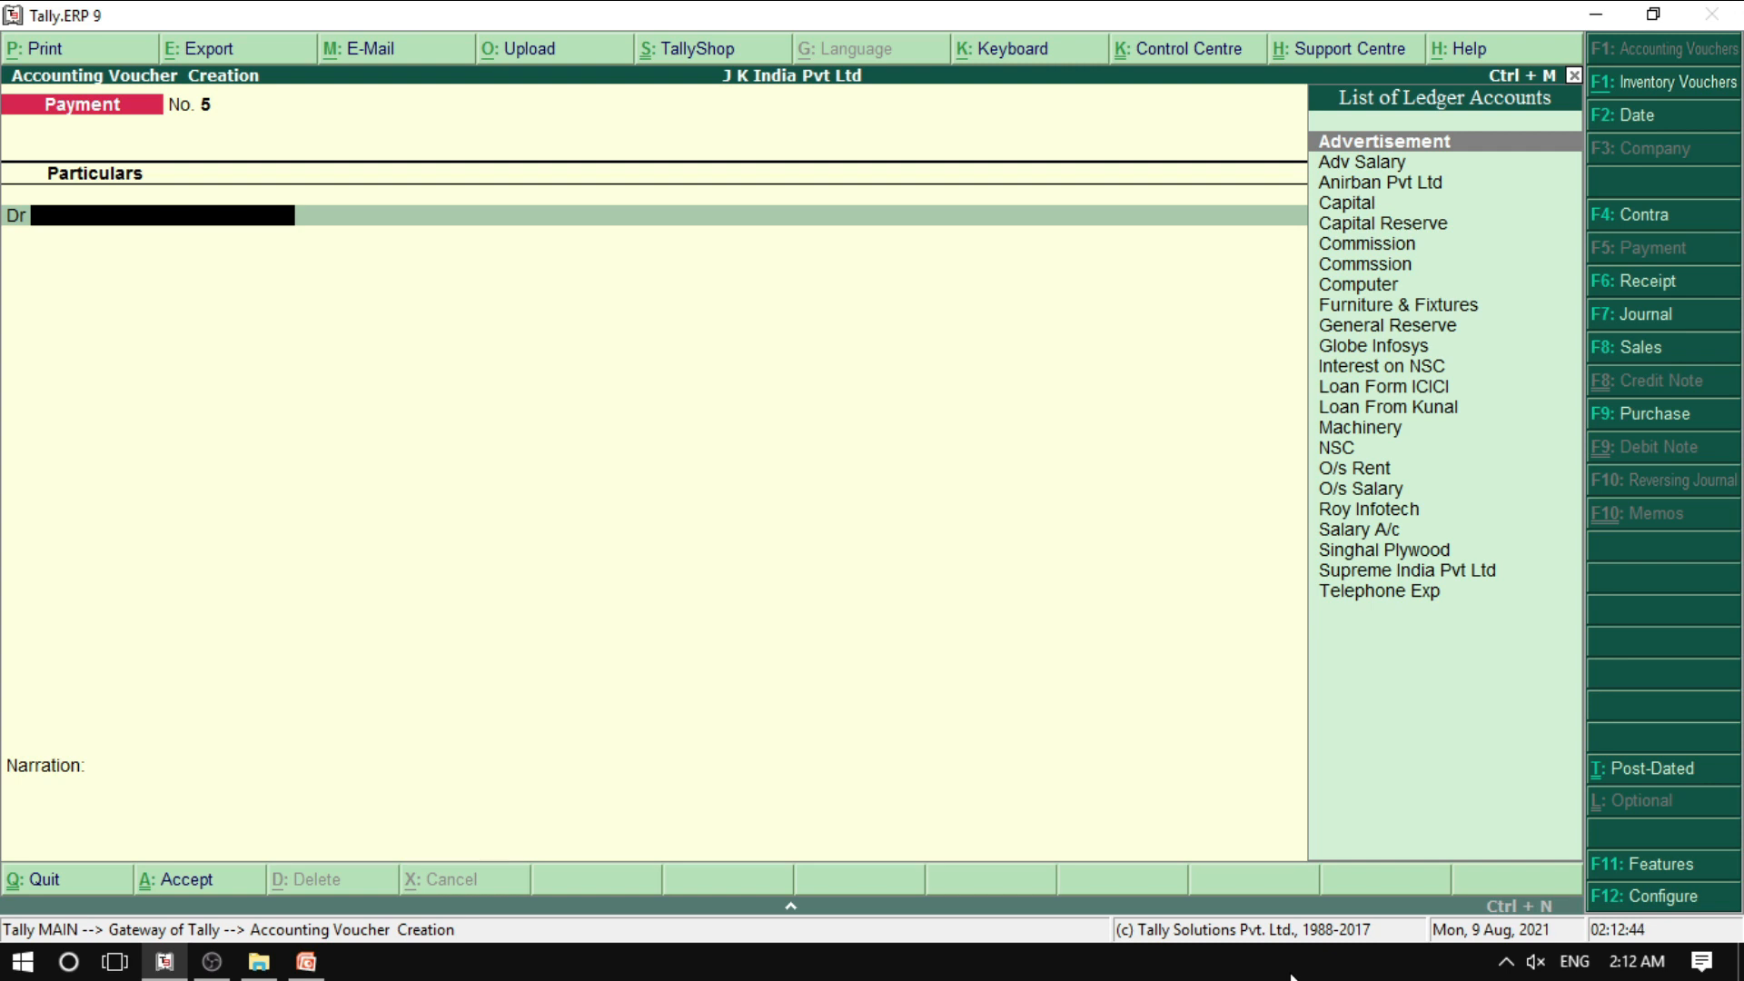
- Select Telephone Exp as the ledger to debit in the payment voucher
{"action": "key", "text": "Down"}
{"action": "key", "text": "Down"}
{"action": "key", "text": "Down"}
{"action": "key", "text": "Down"}
{"action": "key", "text": "Down"}
{"action": "key", "text": "Down"}
{"action": "key", "text": "Down"}
{"action": "key", "text": "Down"}
{"action": "key", "text": "Down"}
{"action": "key", "text": "Down"}
{"action": "key", "text": "Down"}
{"action": "key", "text": "Down"}
{"action": "key", "text": "Down"}
{"action": "key", "text": "Down"}
{"action": "key", "text": "Down"}
{"action": "key", "text": "Down"}
{"action": "key", "text": "Down"}
{"action": "key", "text": "Down"}
{"action": "key", "text": "Down"}
{"action": "key", "text": "Down"}
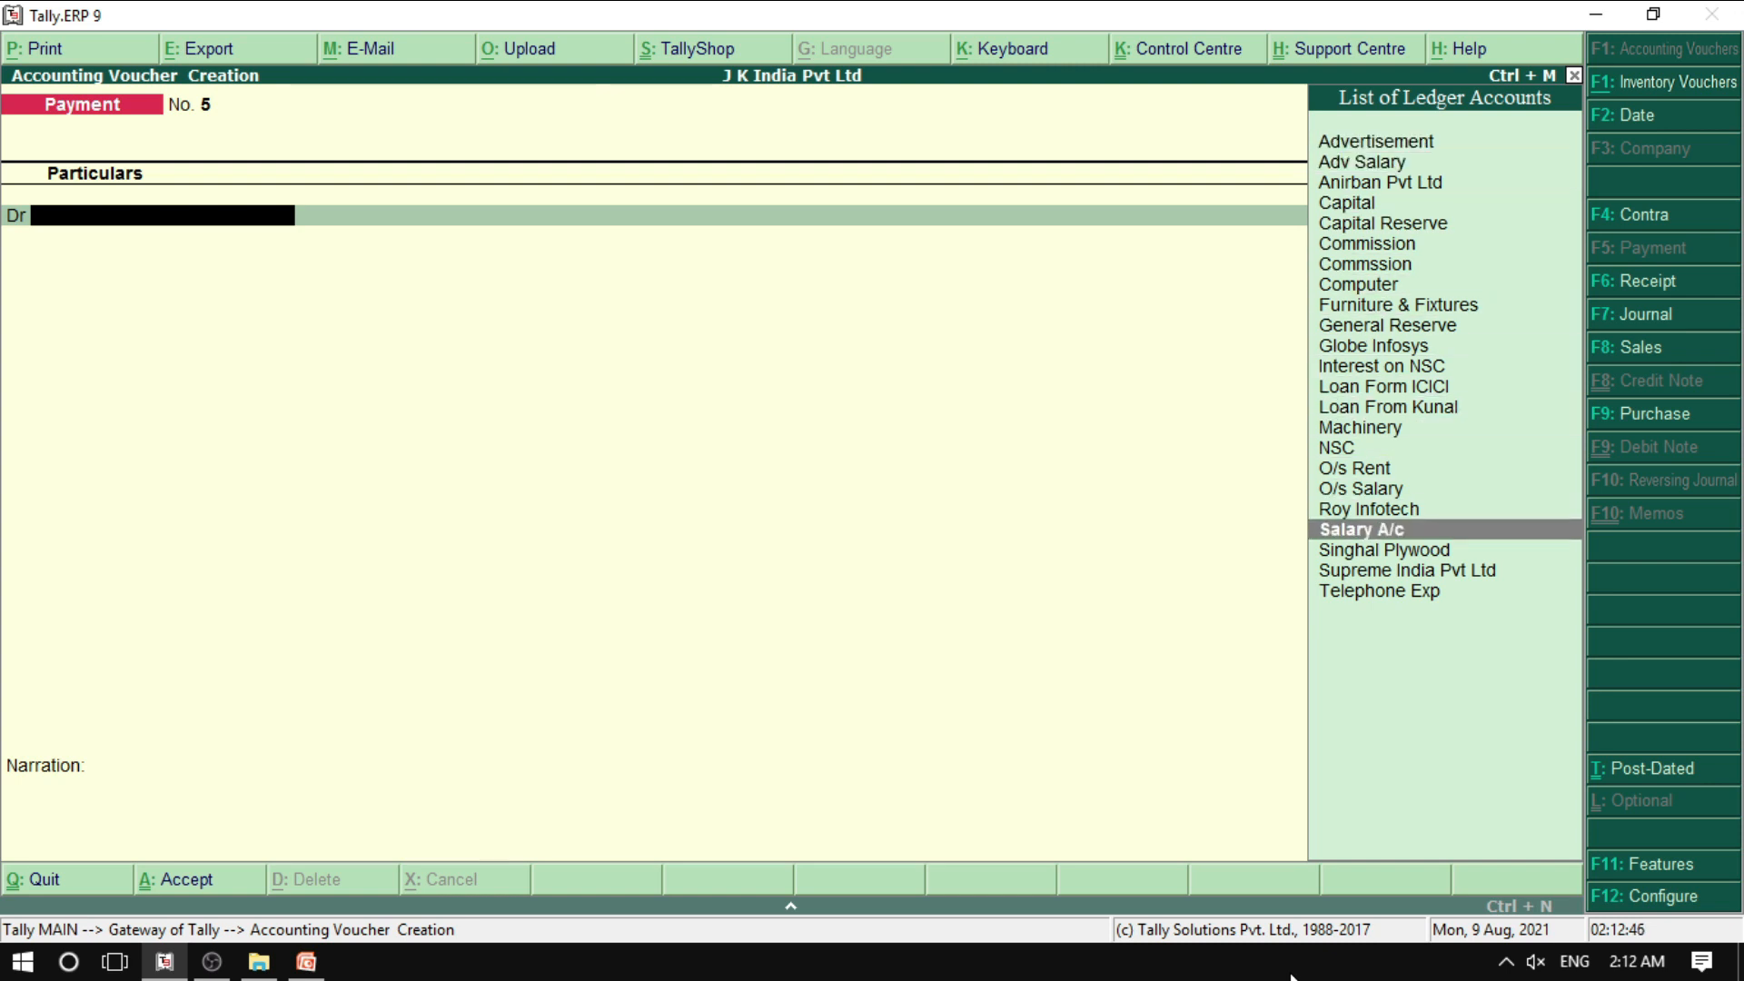
{"action": "key", "text": "Return"}
- Check the Telephone Exp ledger's group and cost centre setting from the voucher, keeping cost centres applicable at Yes, and accept the ledger
{"action": "key", "text": "BackSpace"}
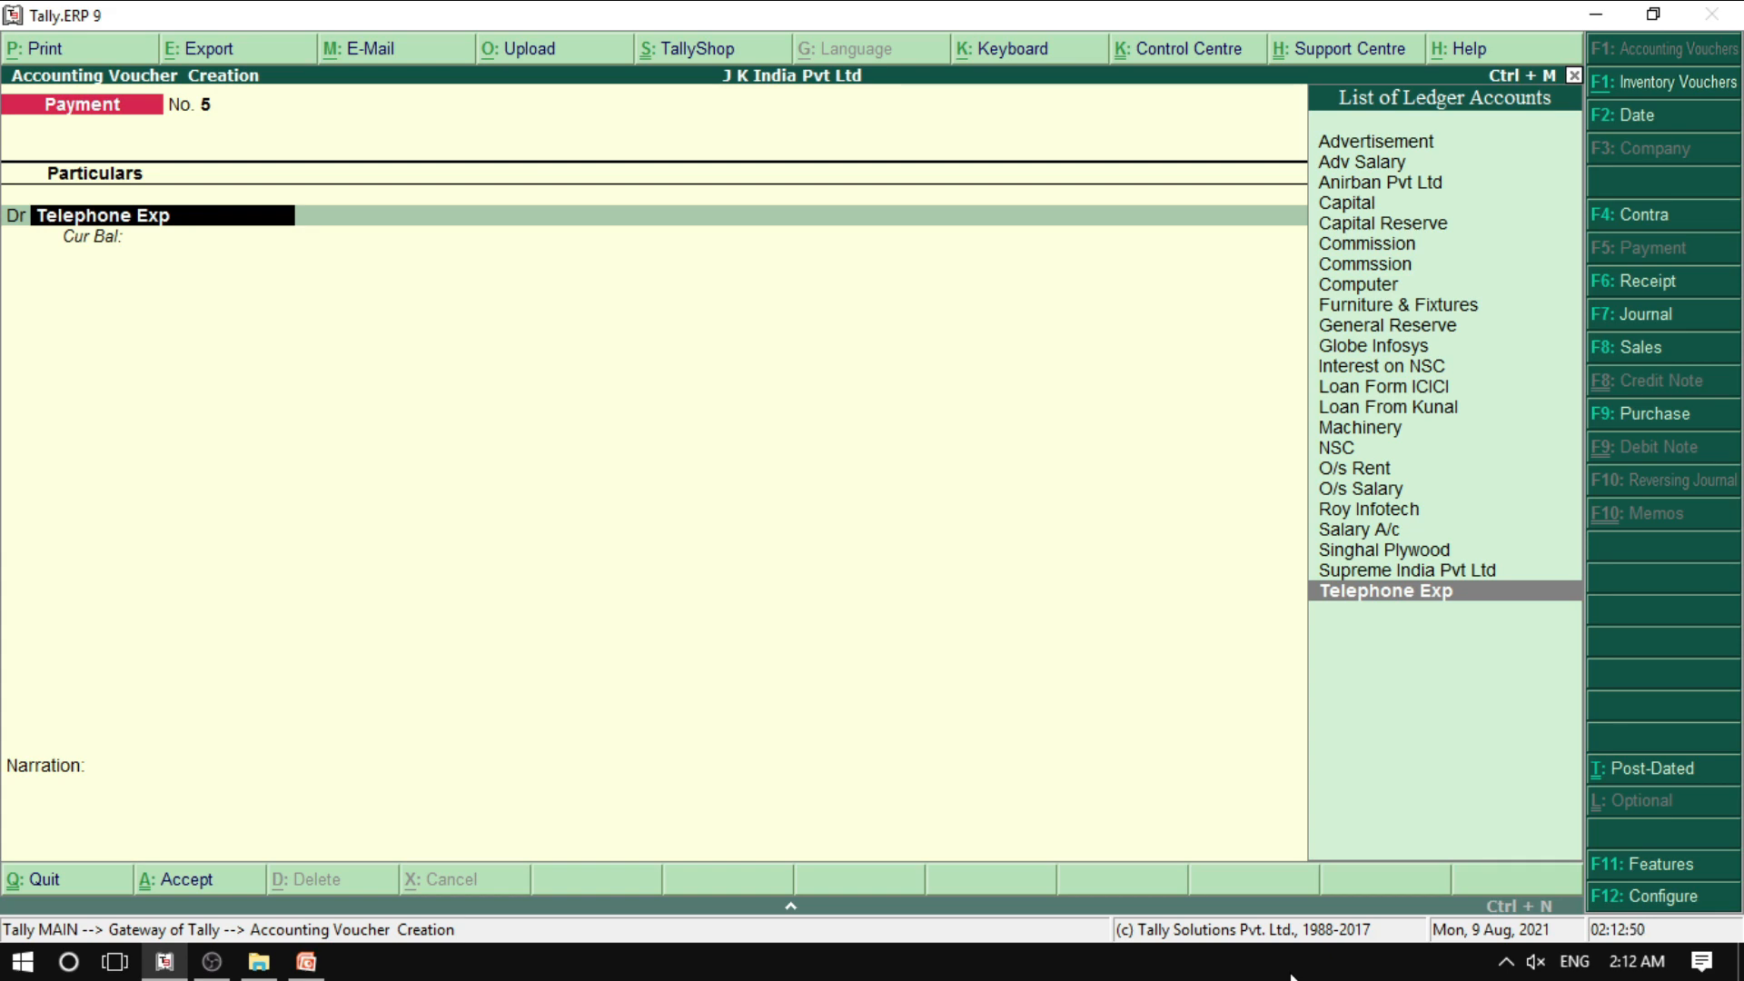
{"action": "key", "text": "alt+c"}
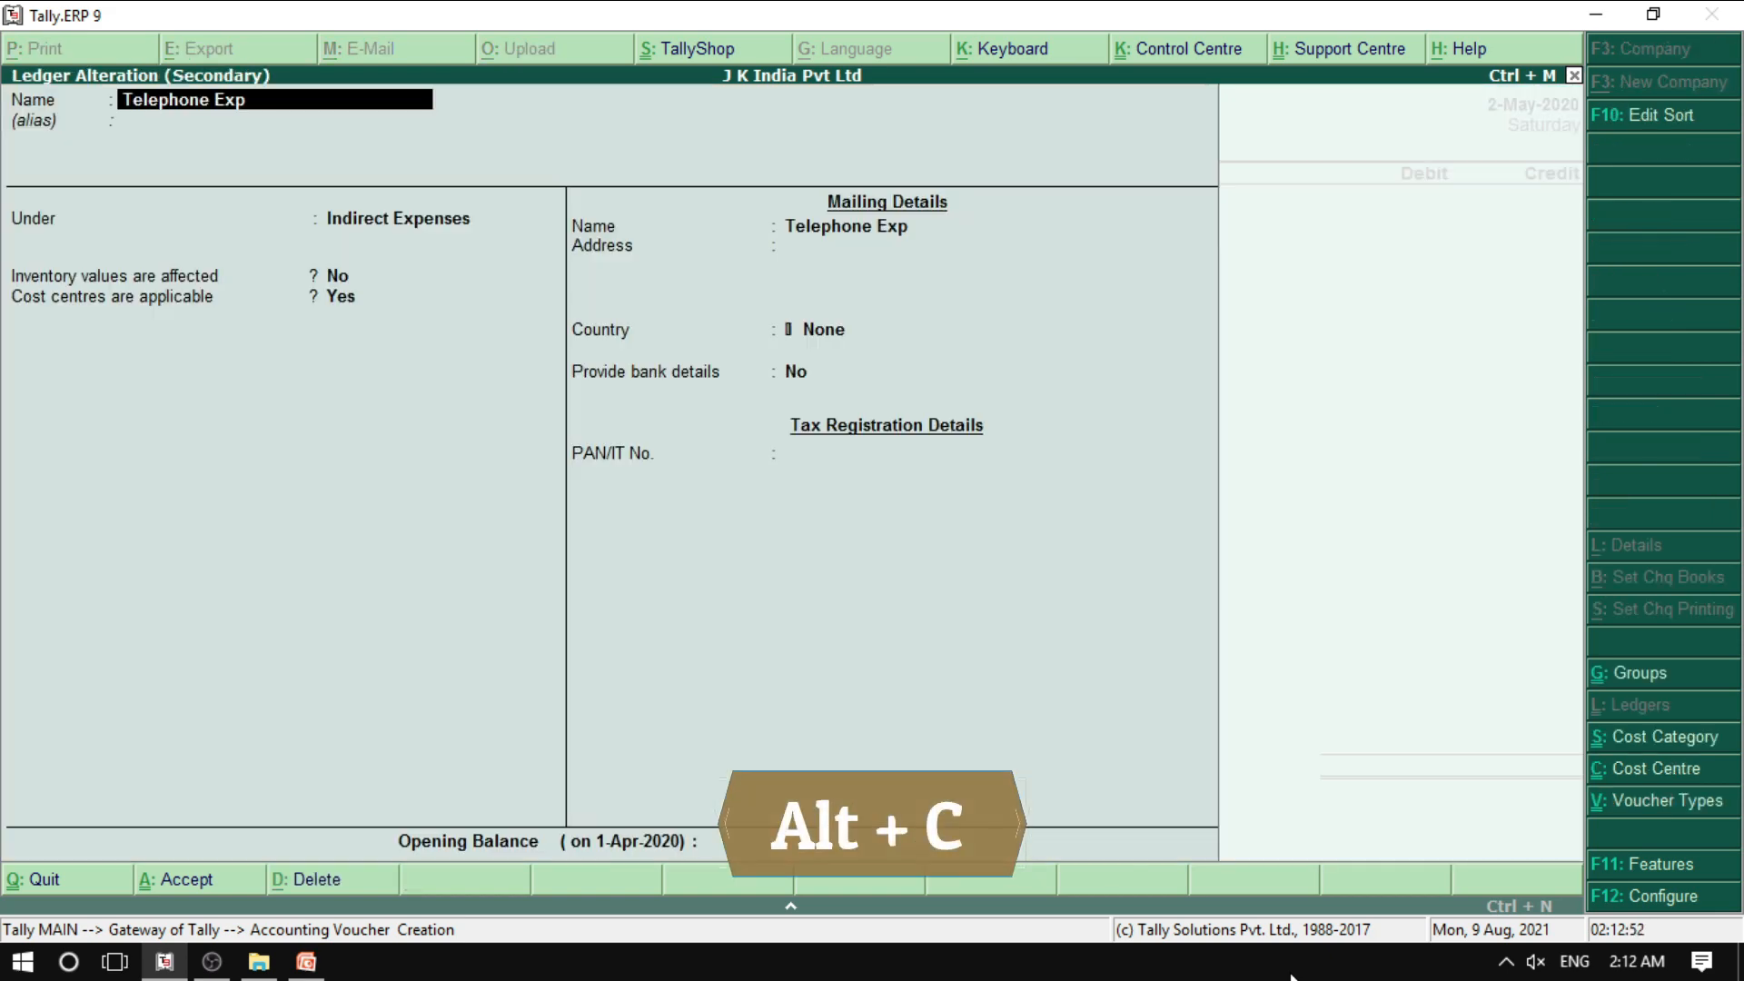
{"action": "key", "text": "Return"}
{"action": "key", "text": "Return"}
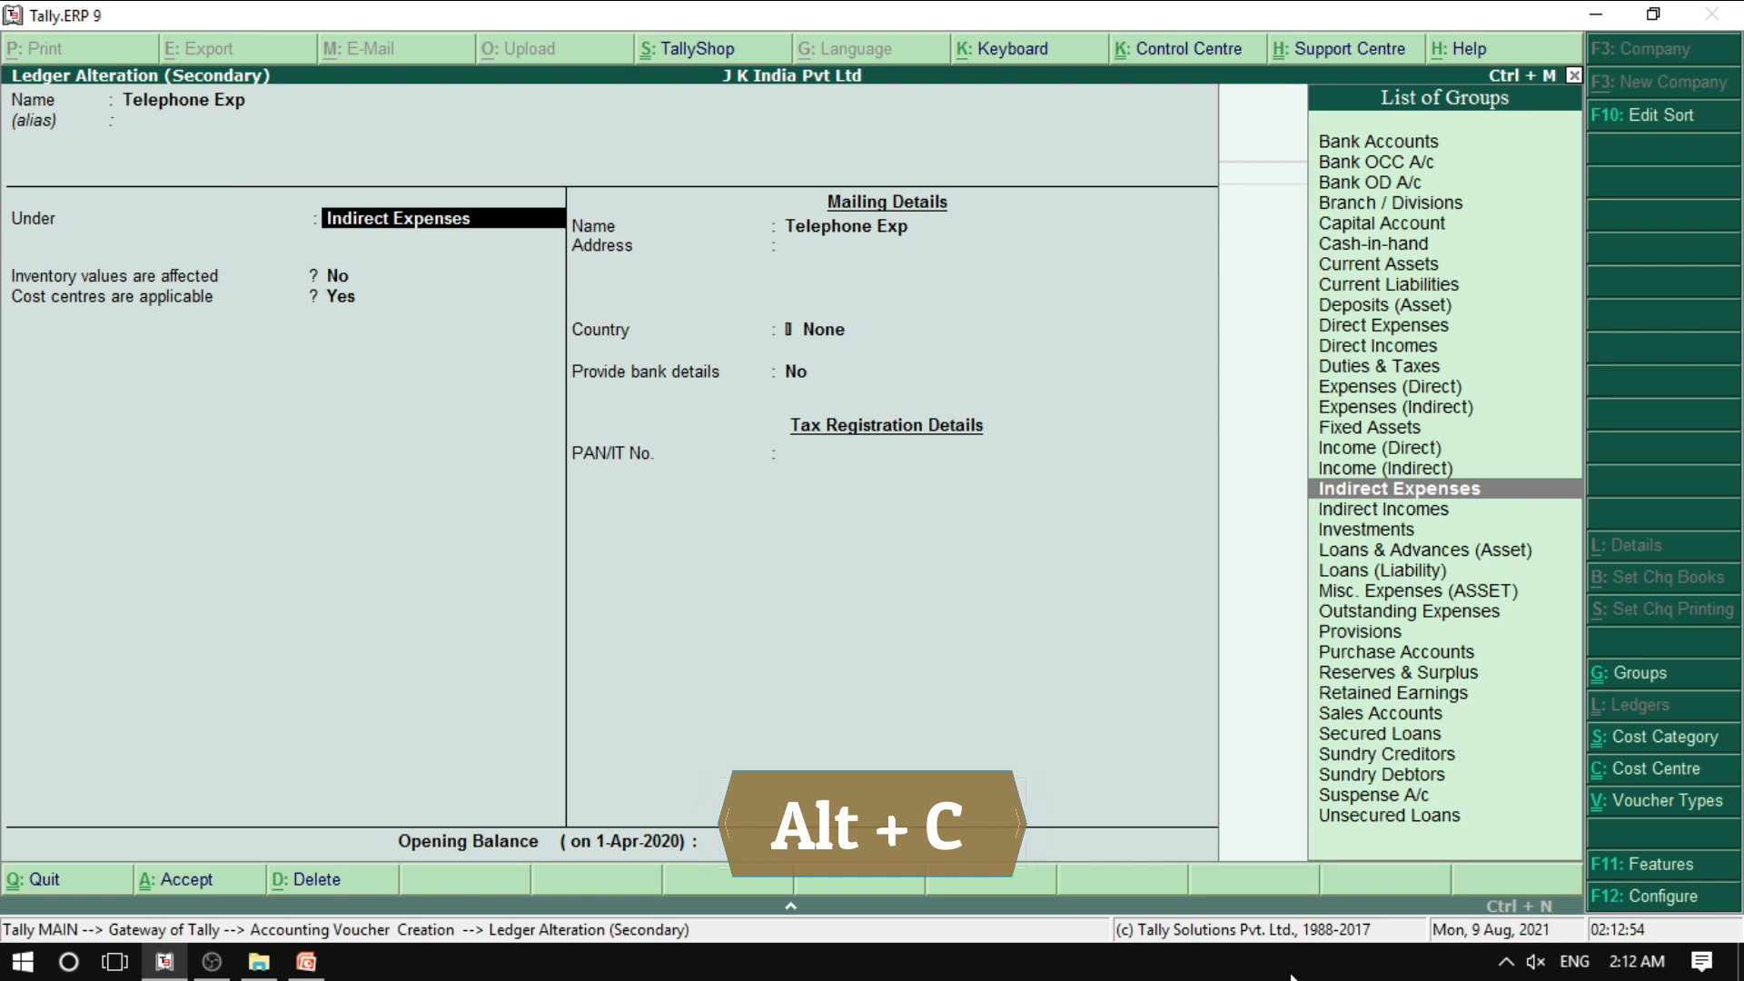
{"action": "key", "text": "Return"}
{"action": "key", "text": "Return"}
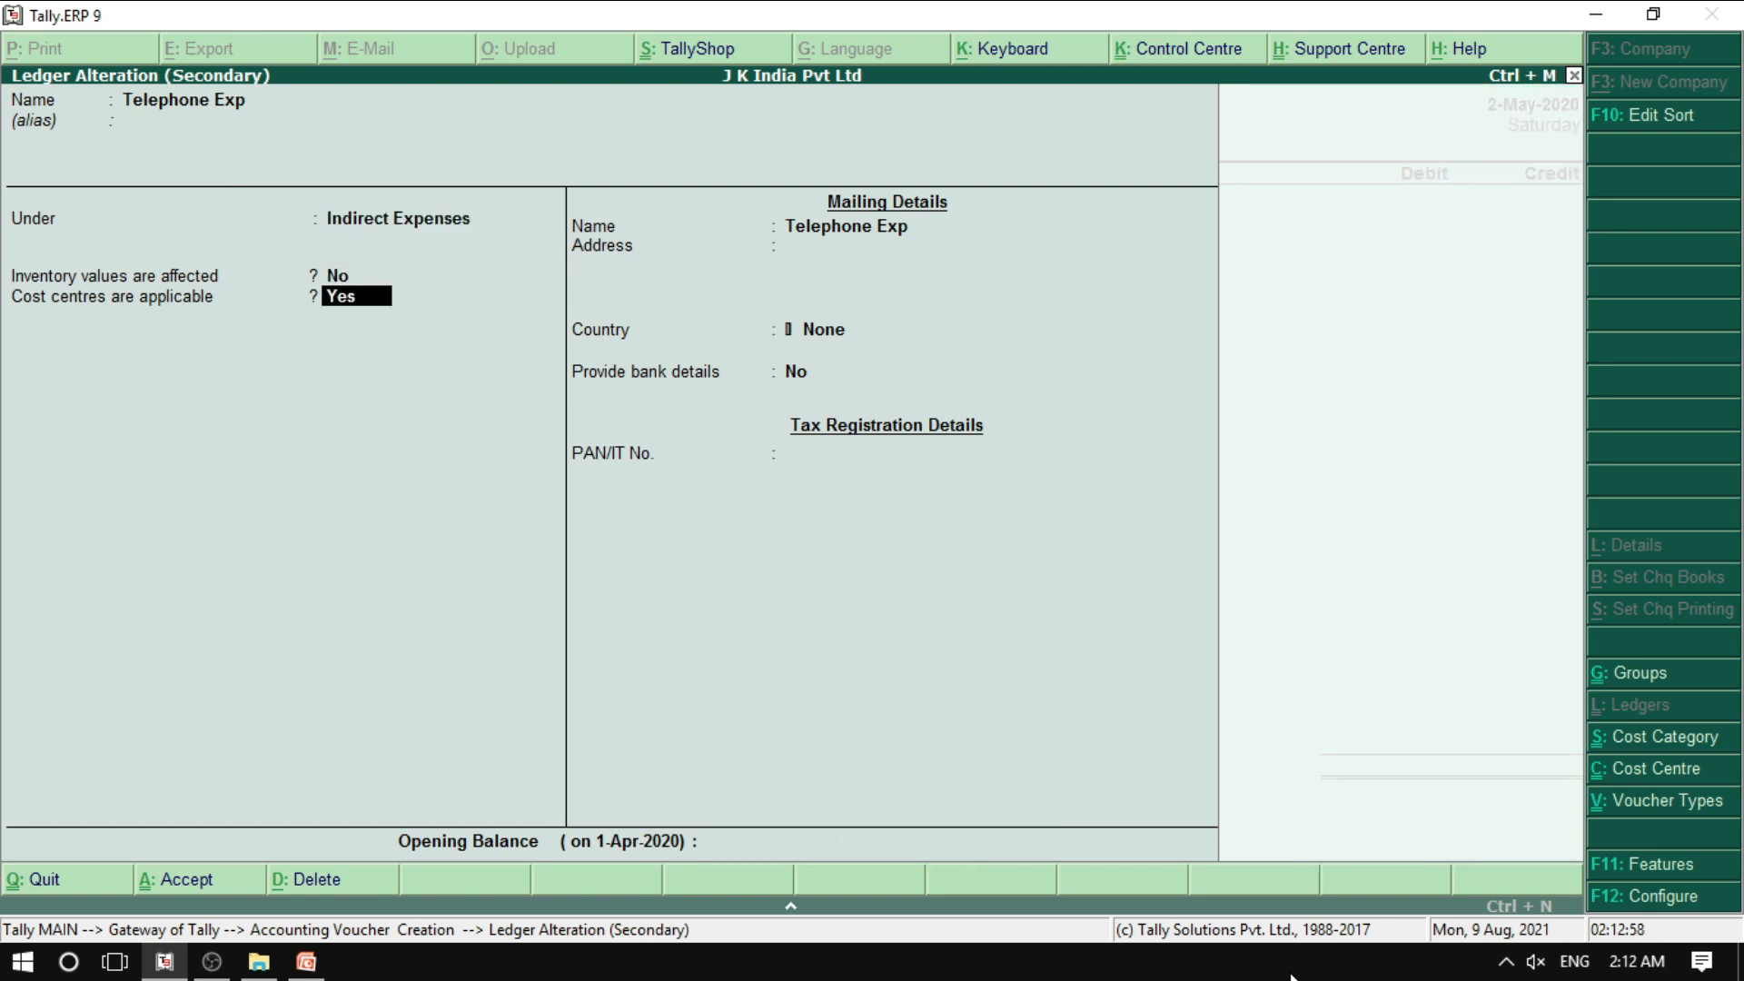
{"action": "key", "text": "Return"}
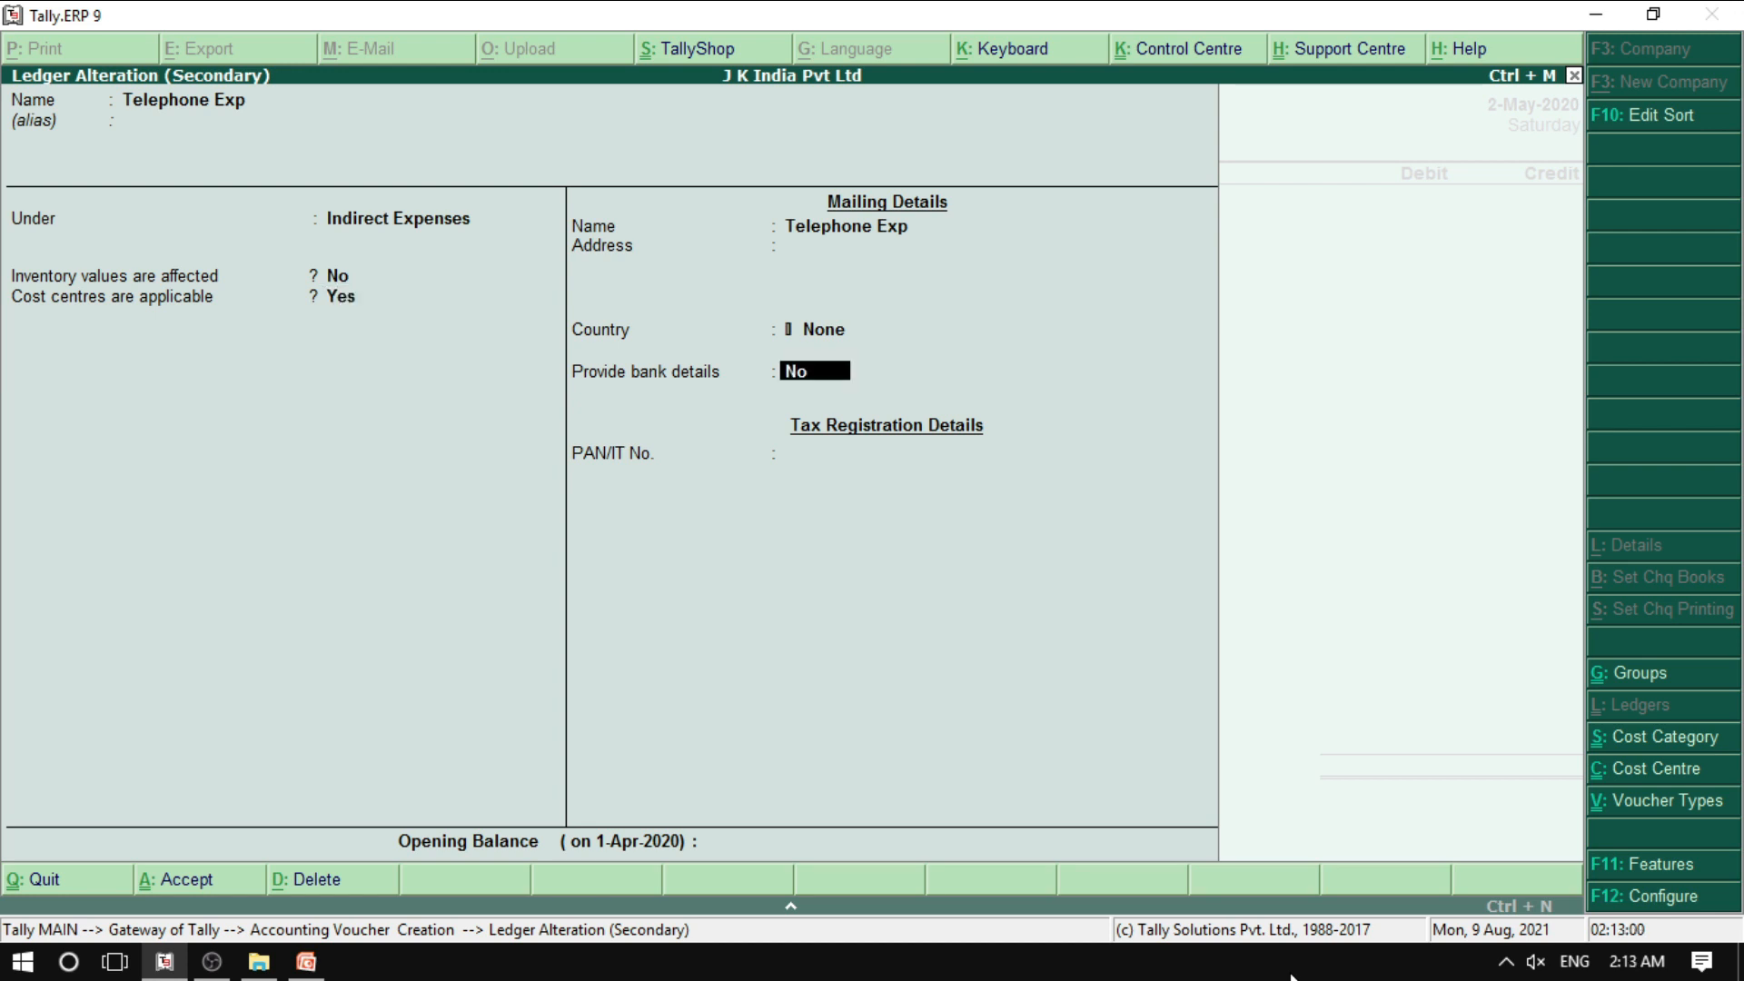
{"action": "key", "text": "Return"}
{"action": "key", "text": "Return"}
{"action": "key", "text": "Return"}
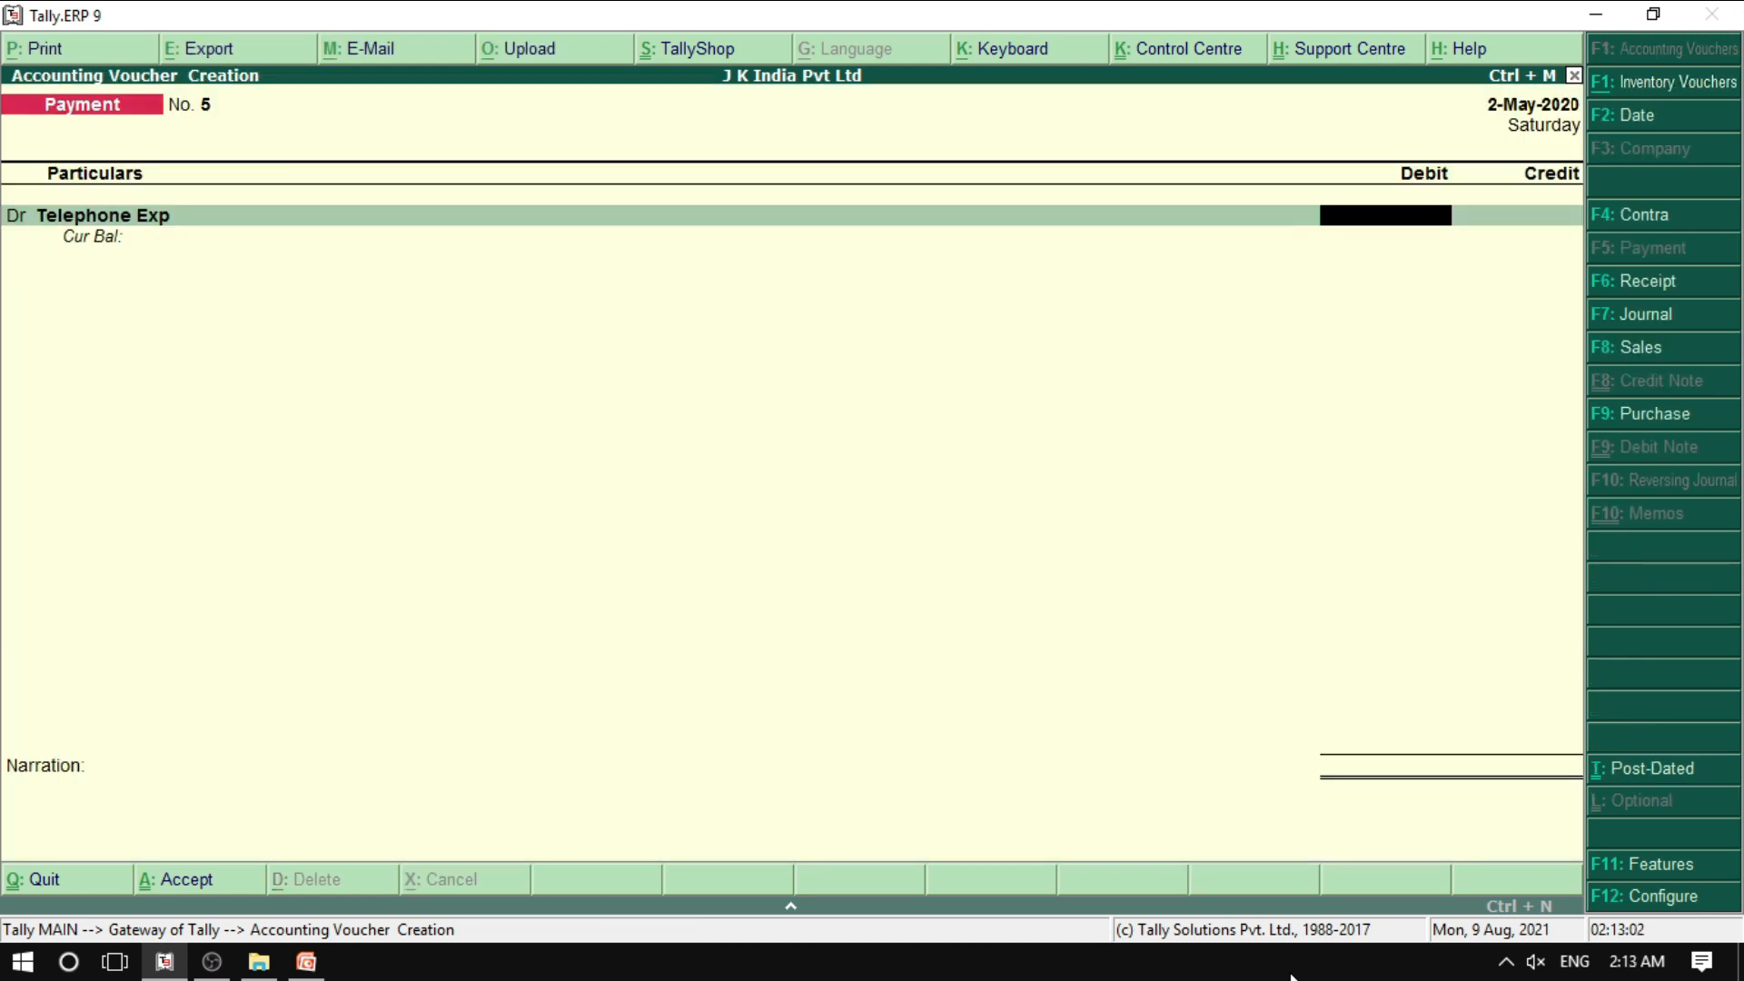
- Enter 2500 as the Telephone Exp debit amount and set the voucher date to 31-May-2020
{"action": "type", "text": "2500"}
{"action": "key", "text": "F2"}
{"action": "type", "text": "2"}
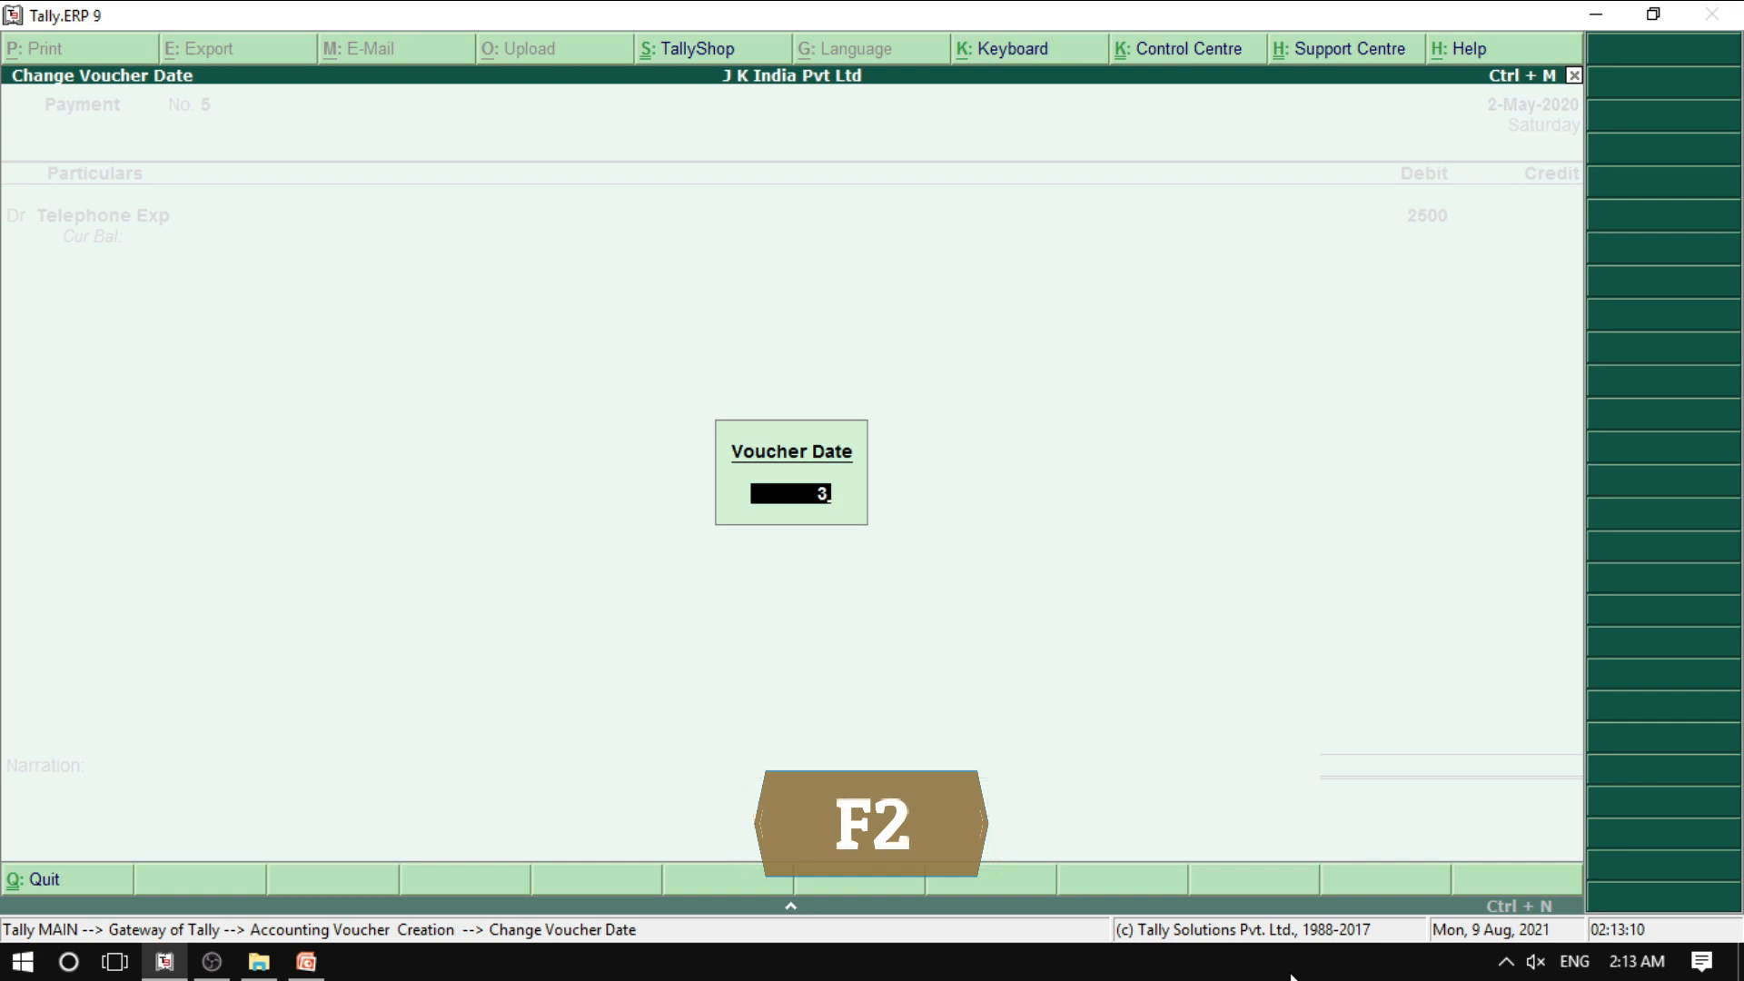
{"action": "key", "text": "Return"}
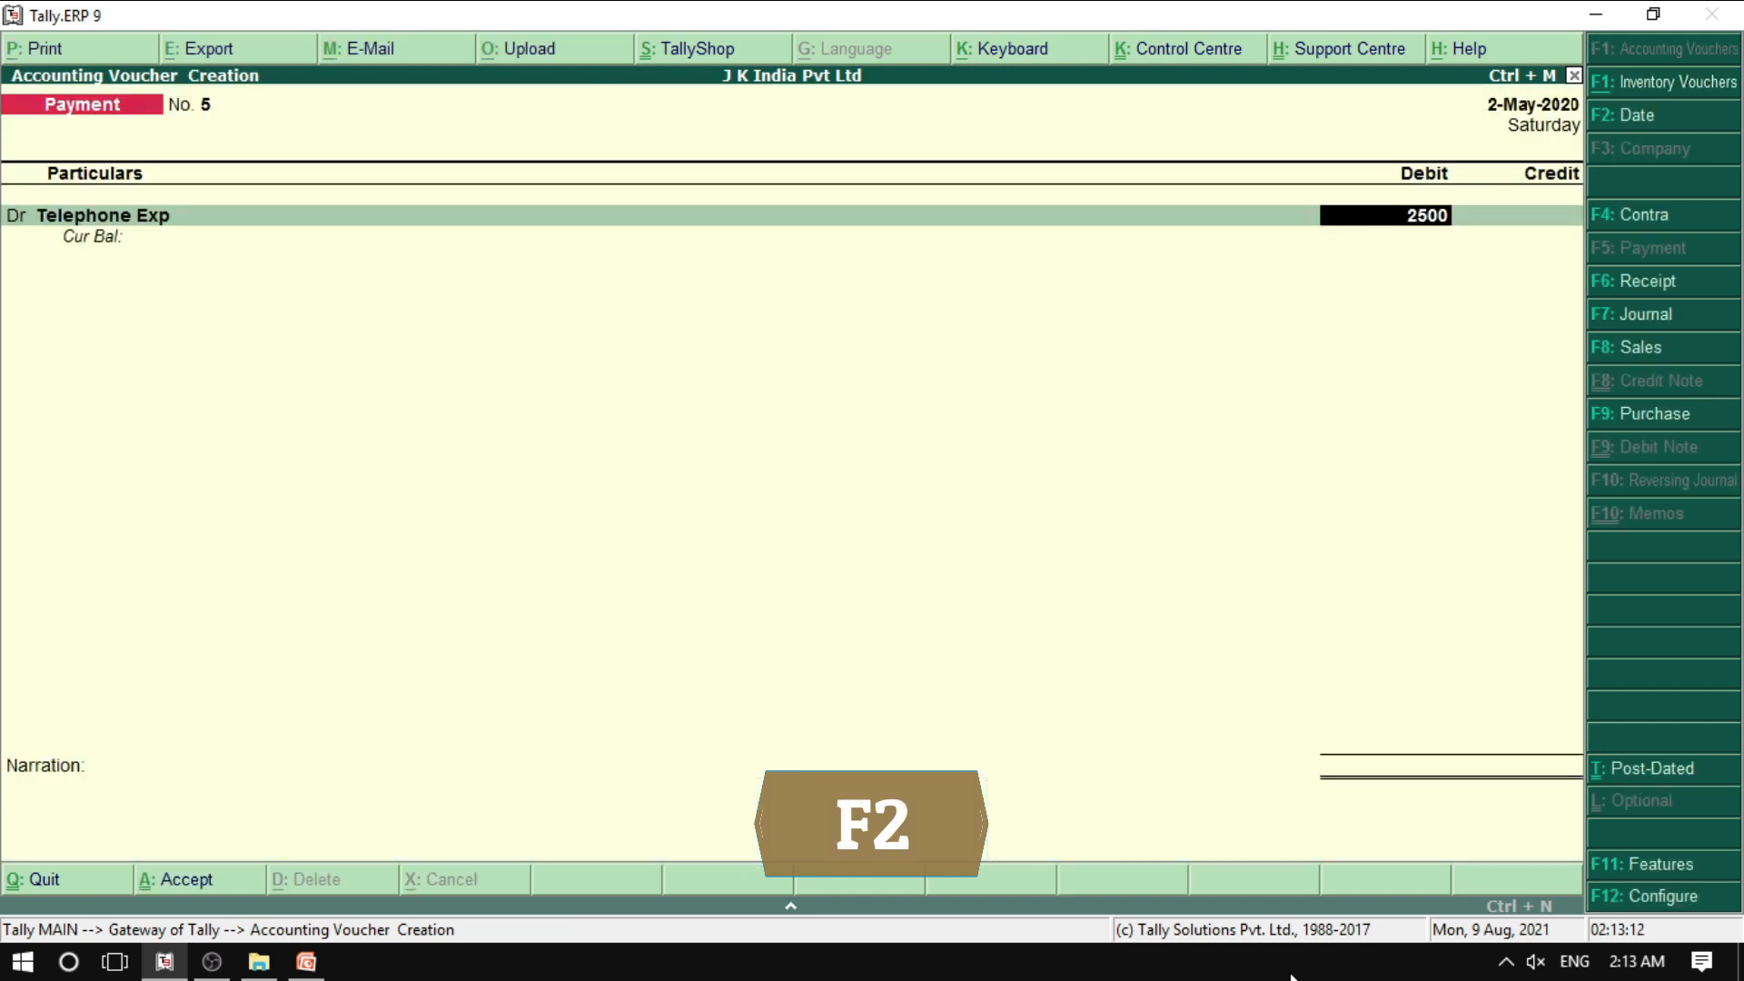
{"action": "key", "text": "F2"}
{"action": "type", "text": "31."}
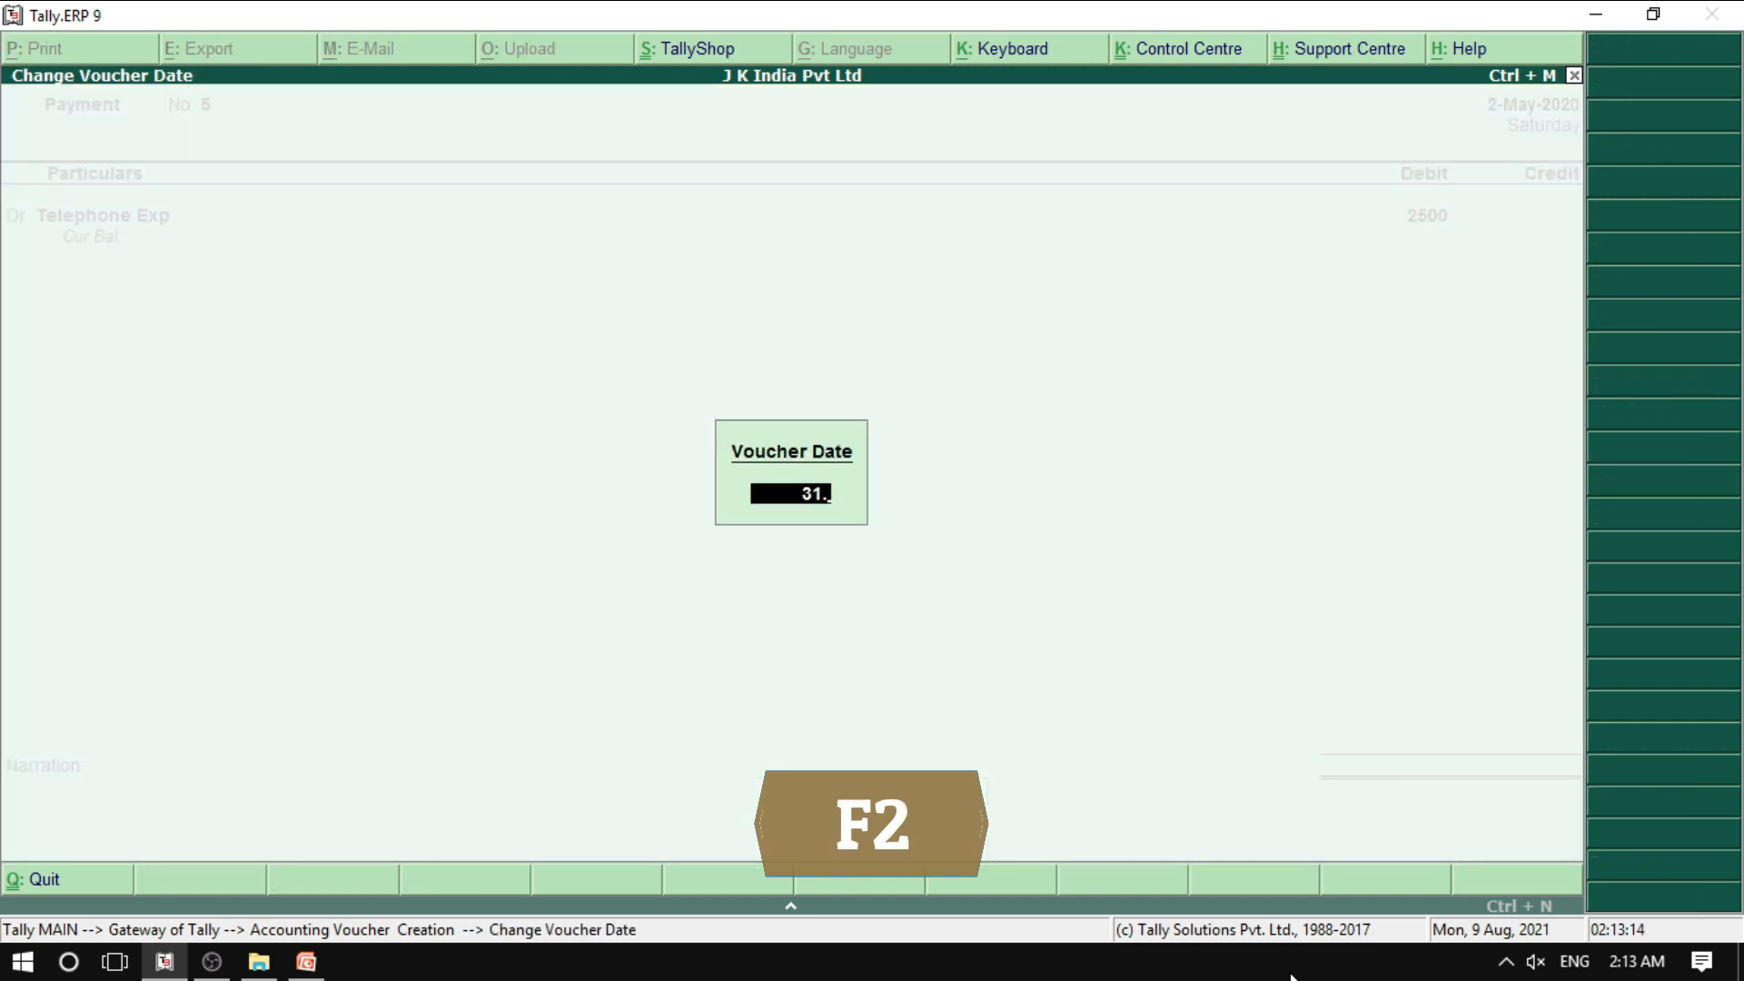
{"action": "type", "text": "5"}
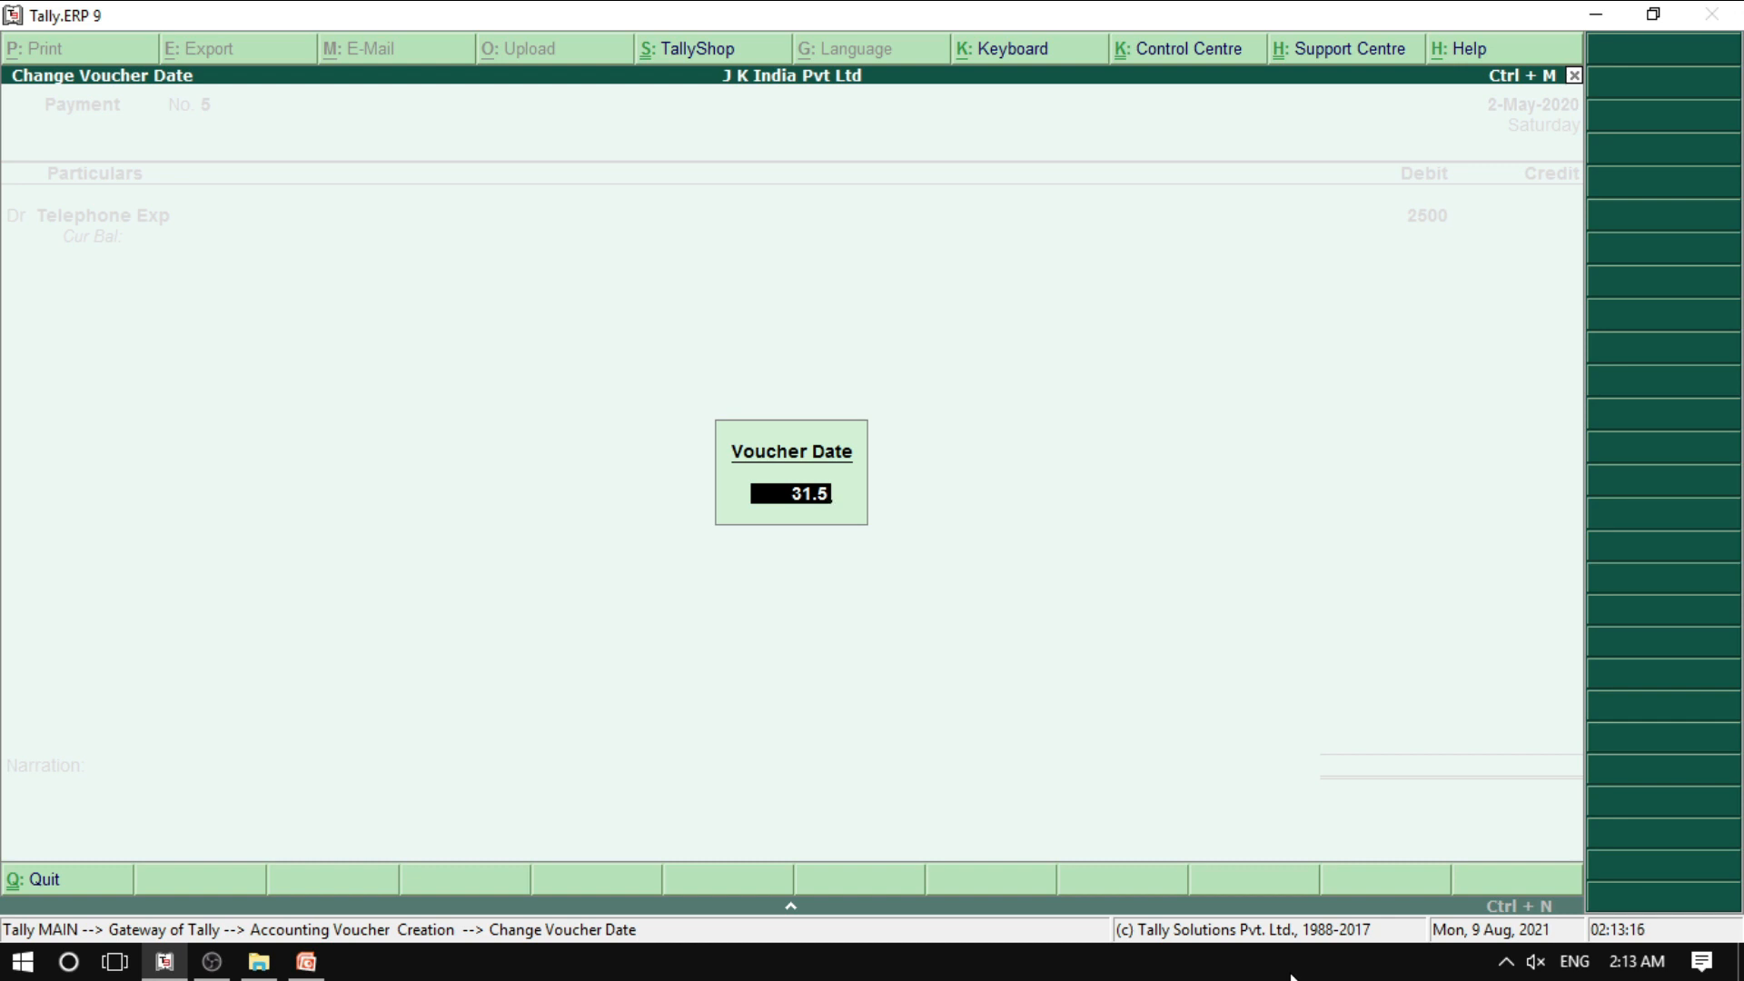
{"action": "key", "text": "Return"}
{"action": "key", "text": "Return"}
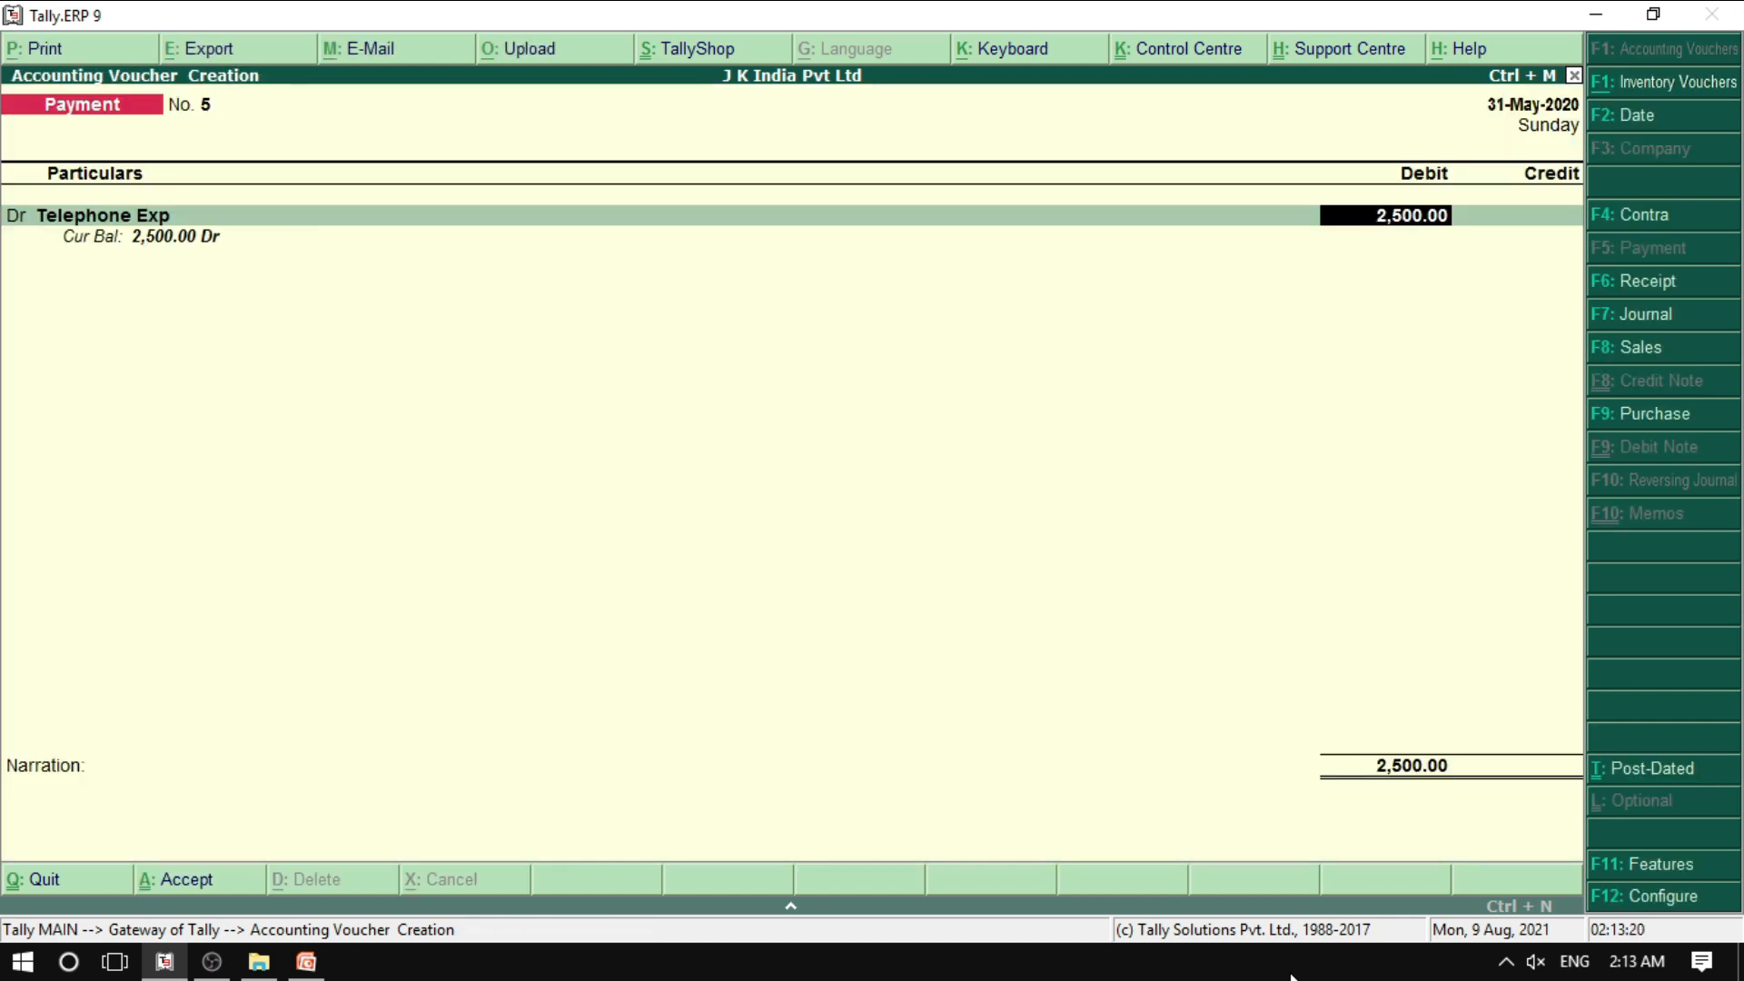
- Start the cost centre allocations for Telephone Exp and choose Phone No as the cost category
{"action": "key", "text": "Return"}
{"action": "key", "text": "Return"}
{"action": "key", "text": "Down"}
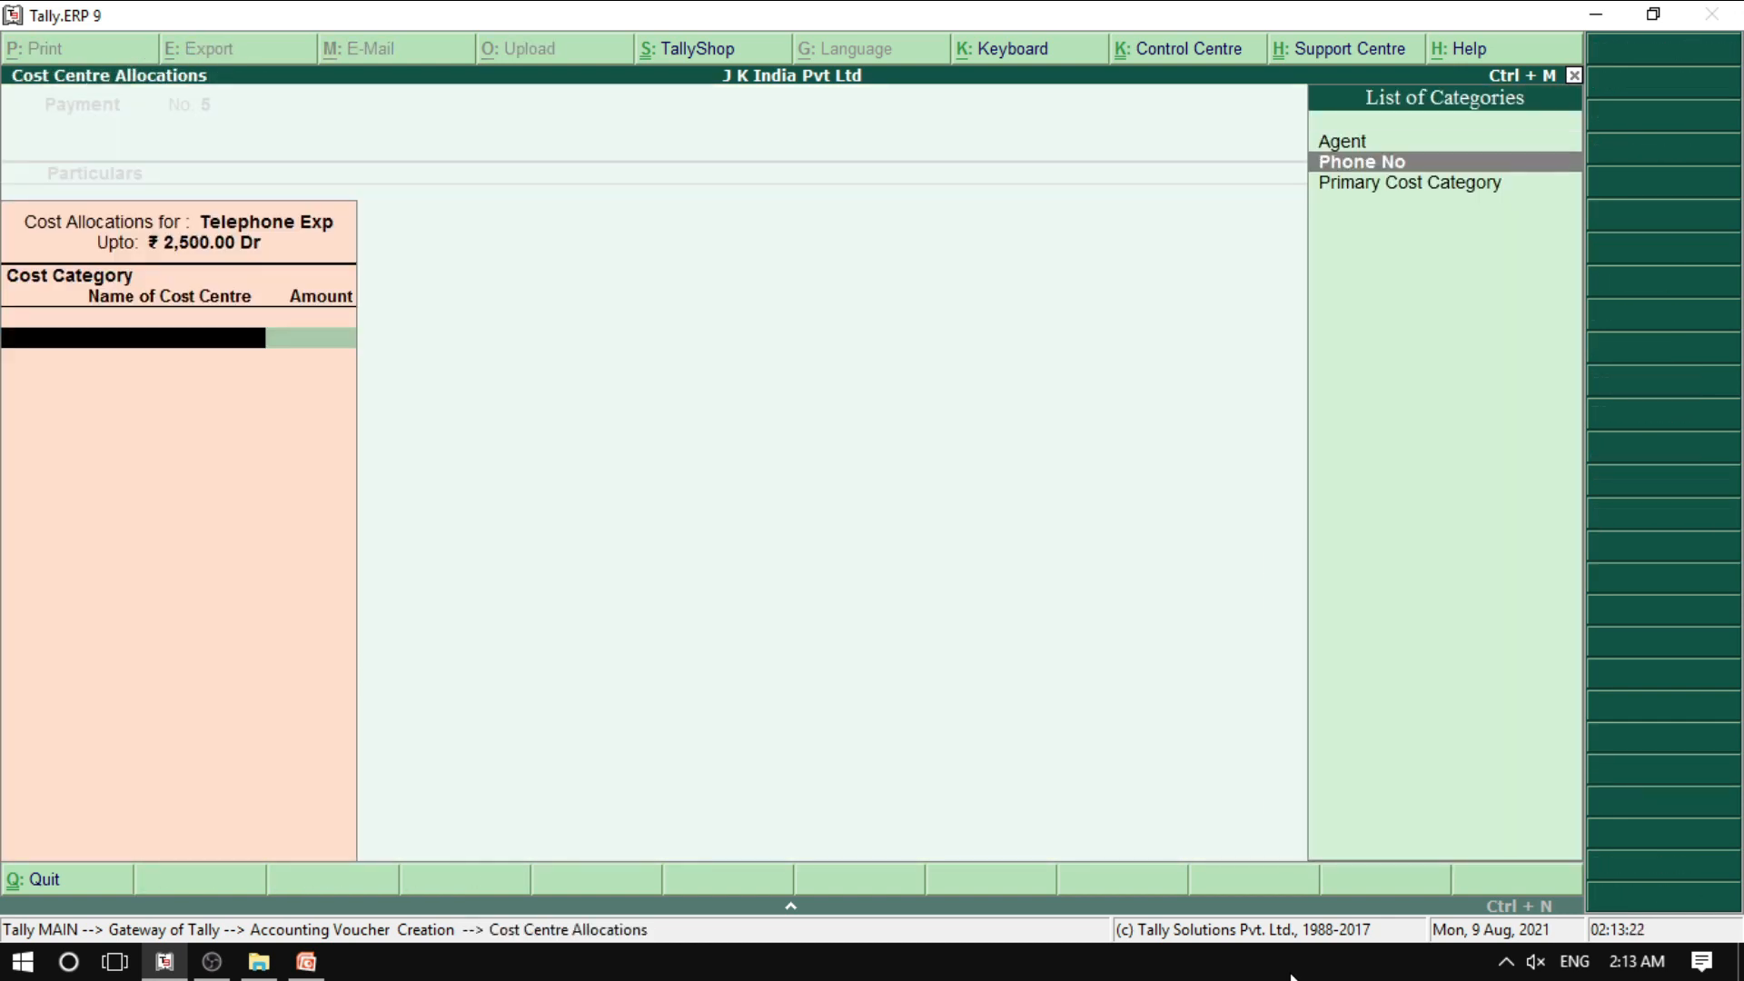
{"action": "key", "text": "Down"}
{"action": "key", "text": "Up"}
{"action": "key", "text": "Up"}
{"action": "key", "text": "Down"}
{"action": "key", "text": "Down"}
{"action": "key", "text": "Up"}
{"action": "key", "text": "Up"}
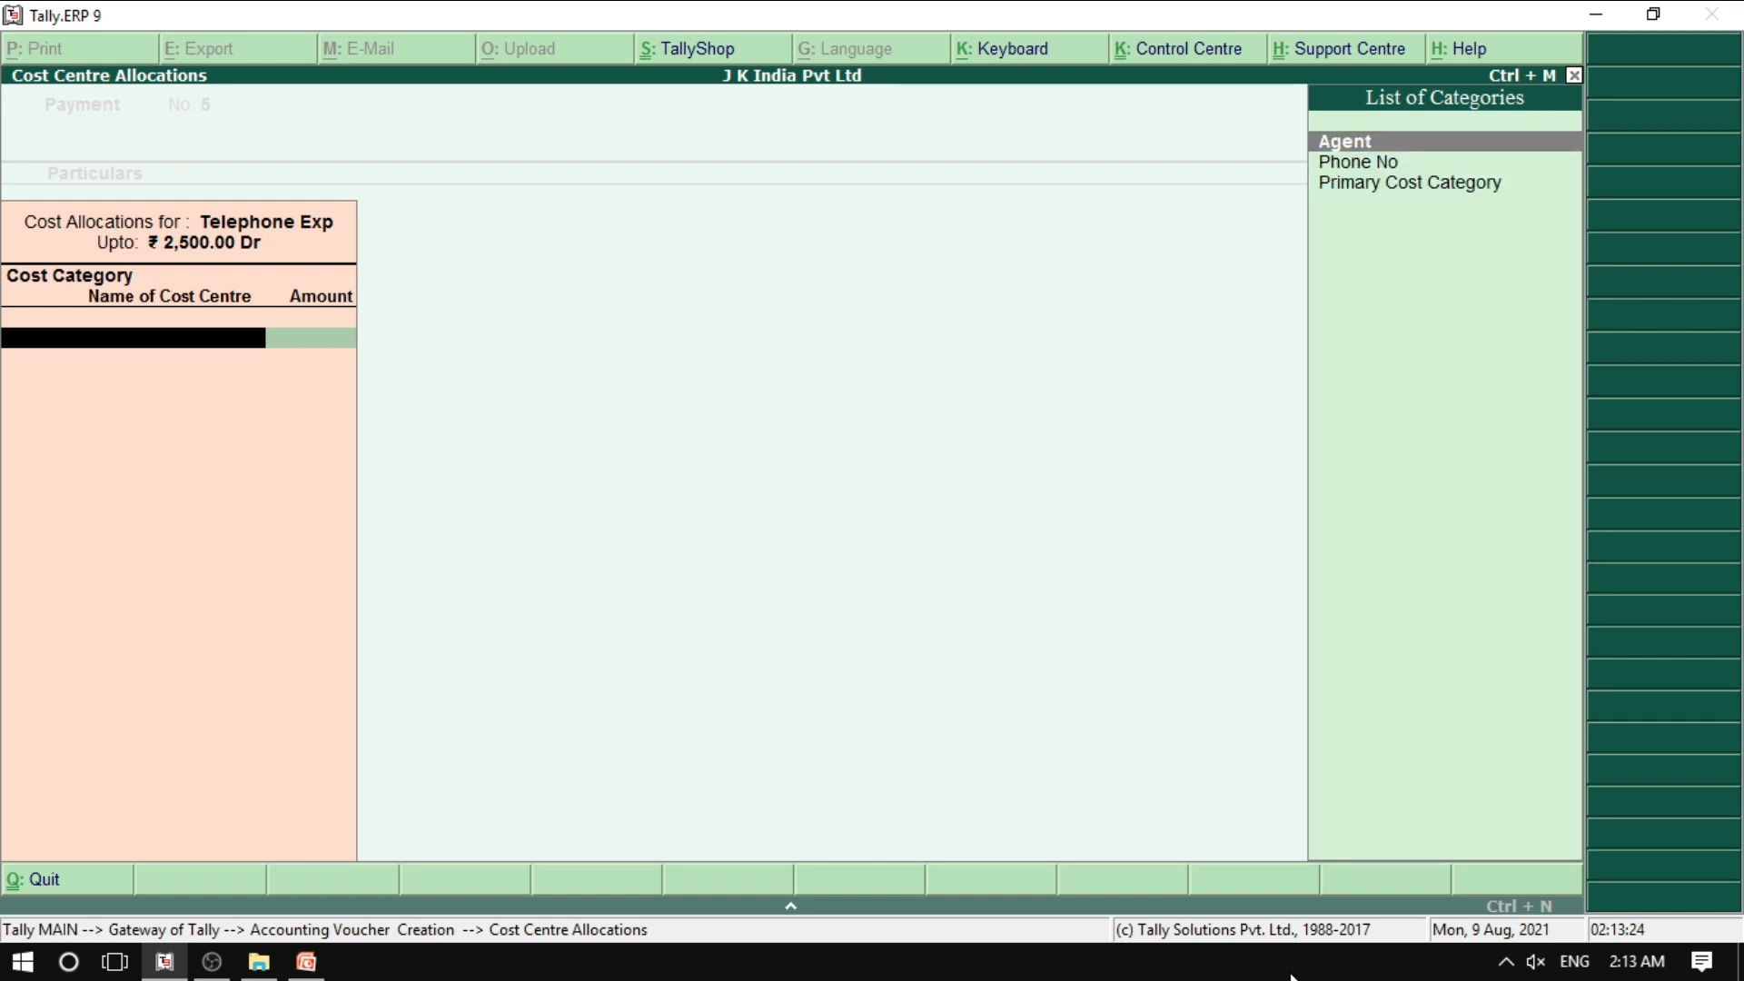
{"action": "key", "text": "Down"}
{"action": "key", "text": "Return"}
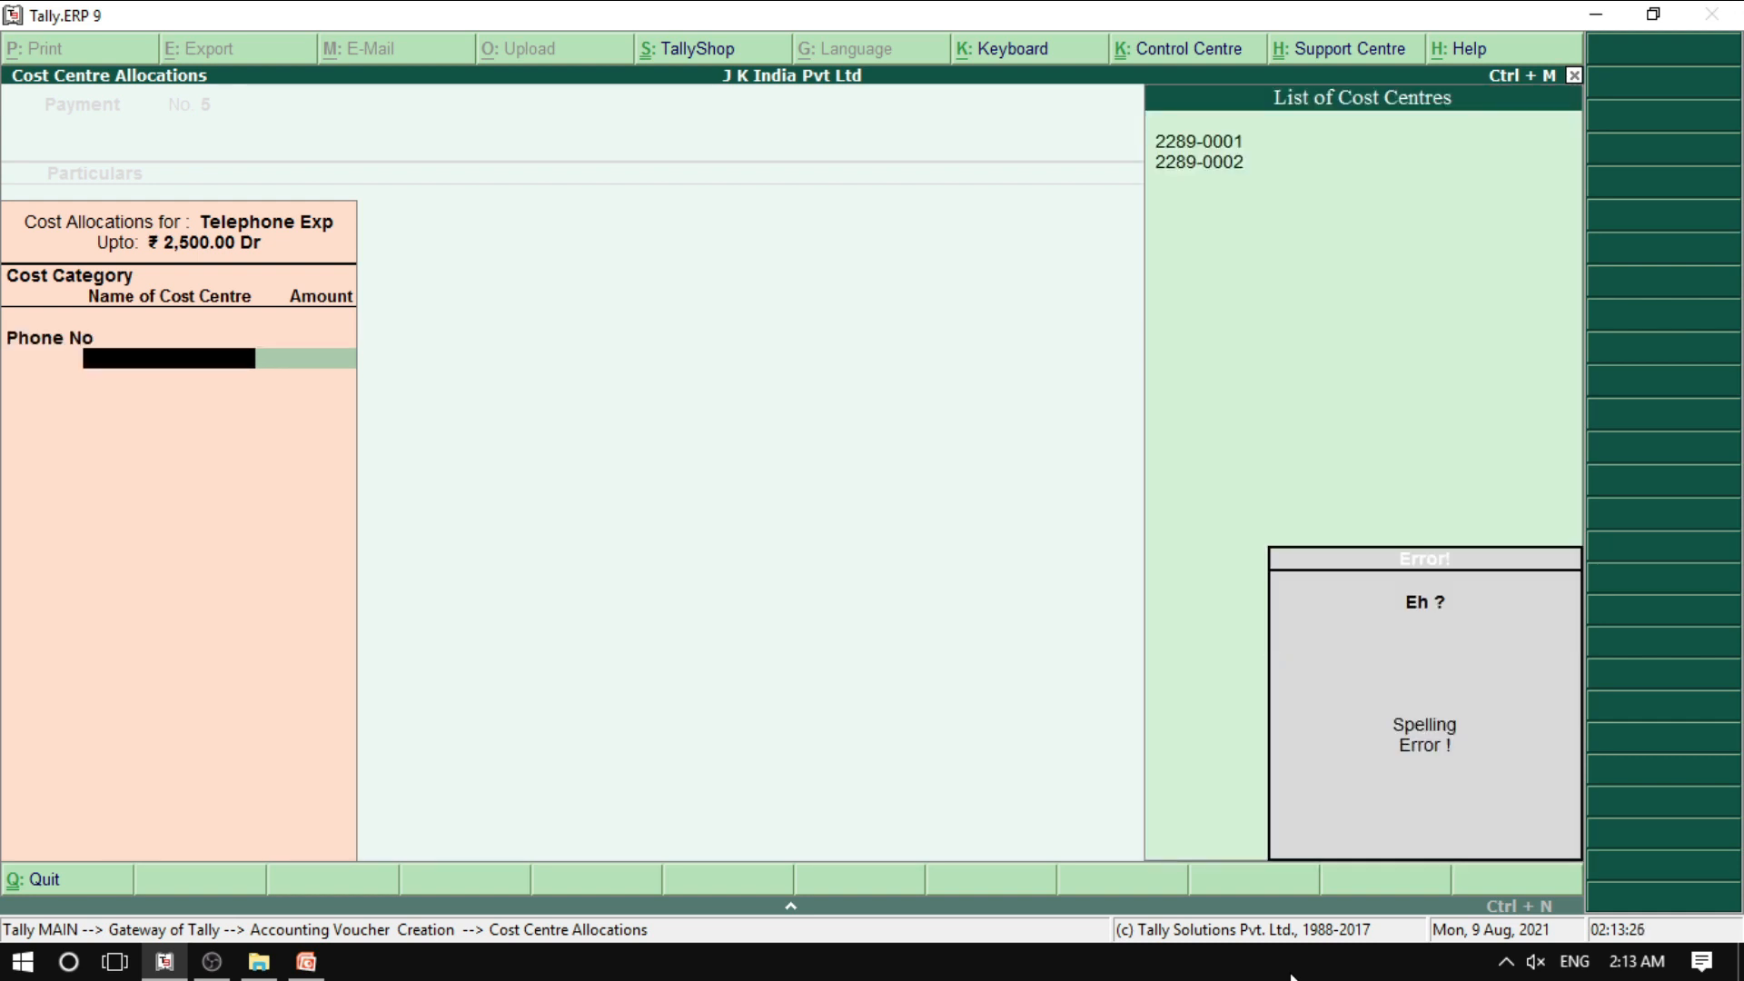
- Allocate 1,500 of the telephone expense to the first phone number's cost centre
{"action": "key", "text": "Down"}
{"action": "key", "text": "Up"}
{"action": "key", "text": "Return"}
{"action": "type", "text": "15000"}
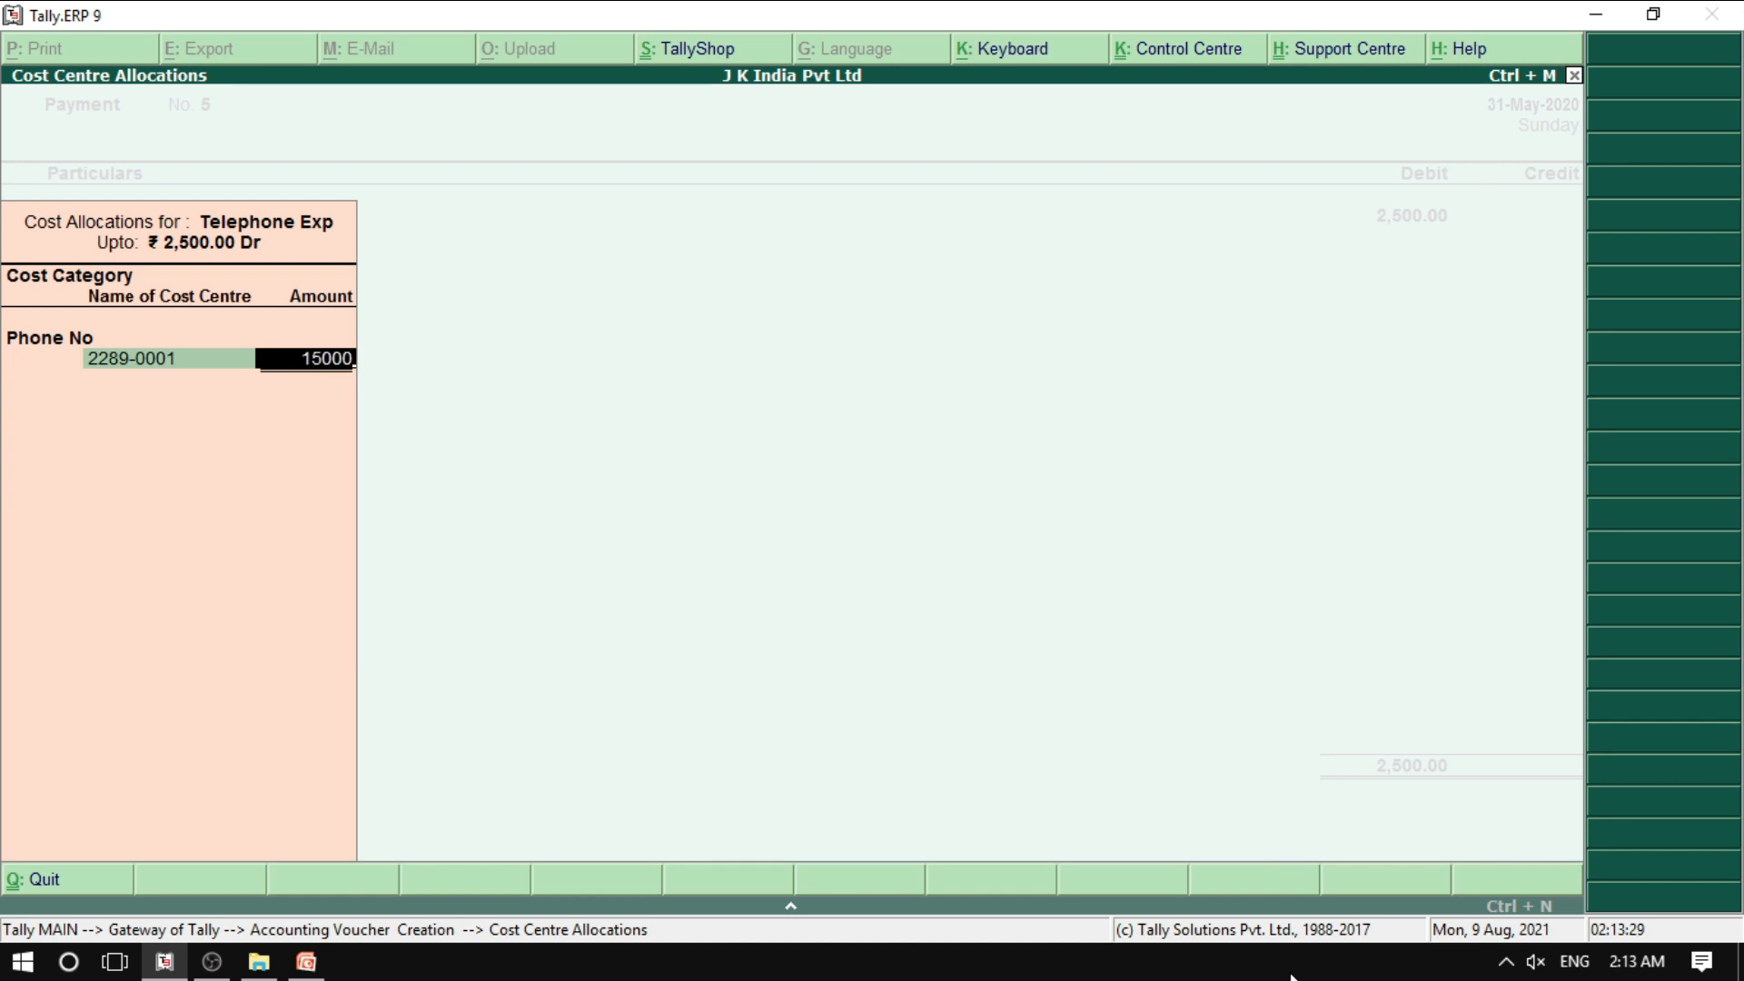
{"action": "key", "text": "BackSpace"}
{"action": "key", "text": "Return"}
- Allocate the remaining 1,000 to the second phone number's cost centre and complete the cost allocations
{"action": "key", "text": "Down"}
{"action": "key", "text": "Return"}
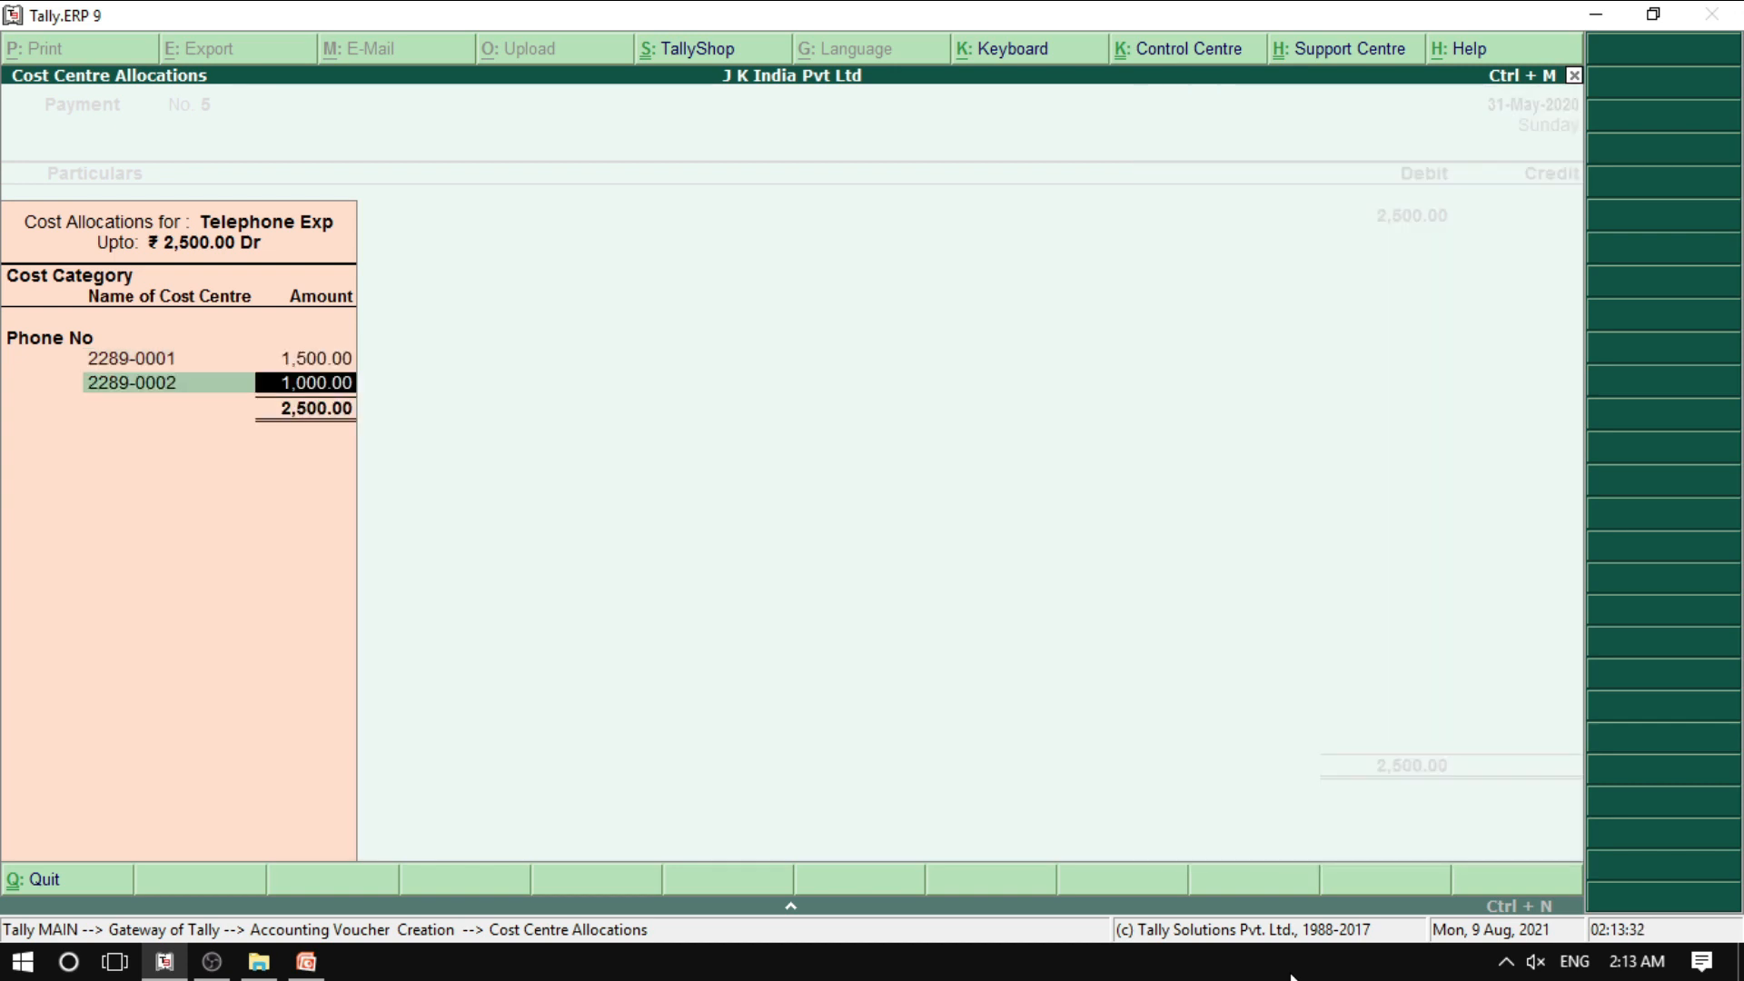
{"action": "key", "text": "Return"}
{"action": "key", "text": "Return"}
{"action": "key", "text": "Return"}
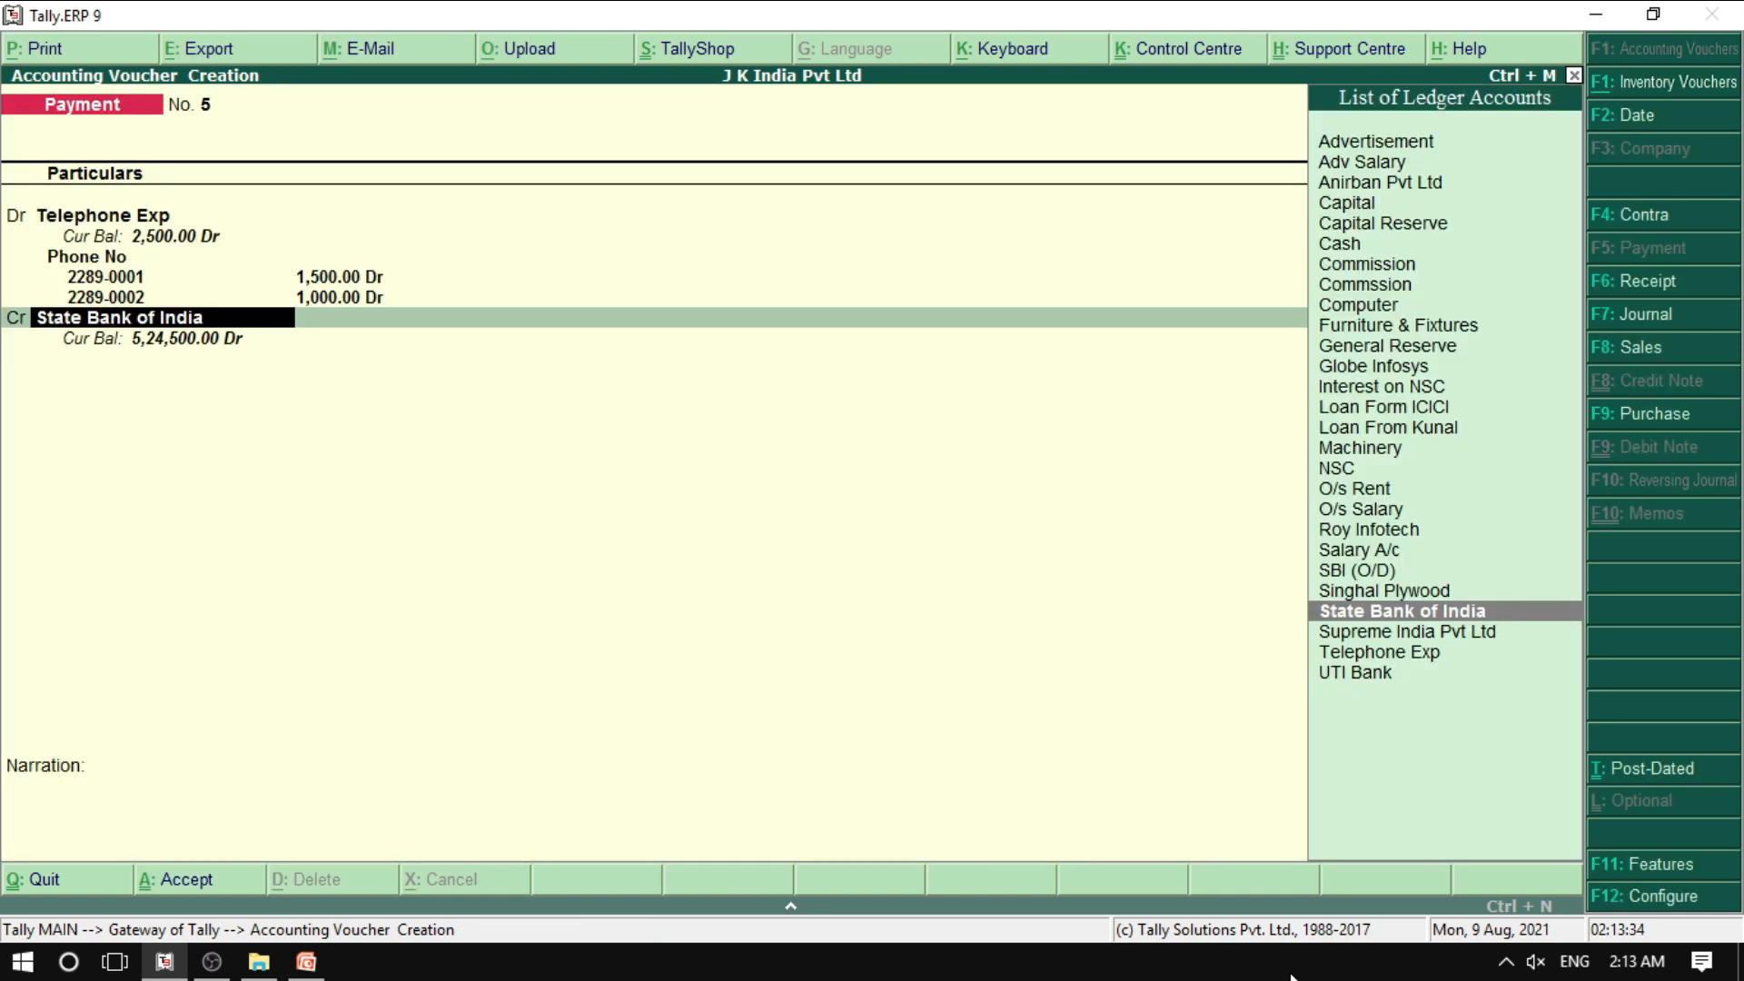
- Credit State Bank of India with 2,500 as a cheque transaction and save the telephone expense payment voucher
{"action": "key", "text": "Return"}
{"action": "key", "text": "Return"}
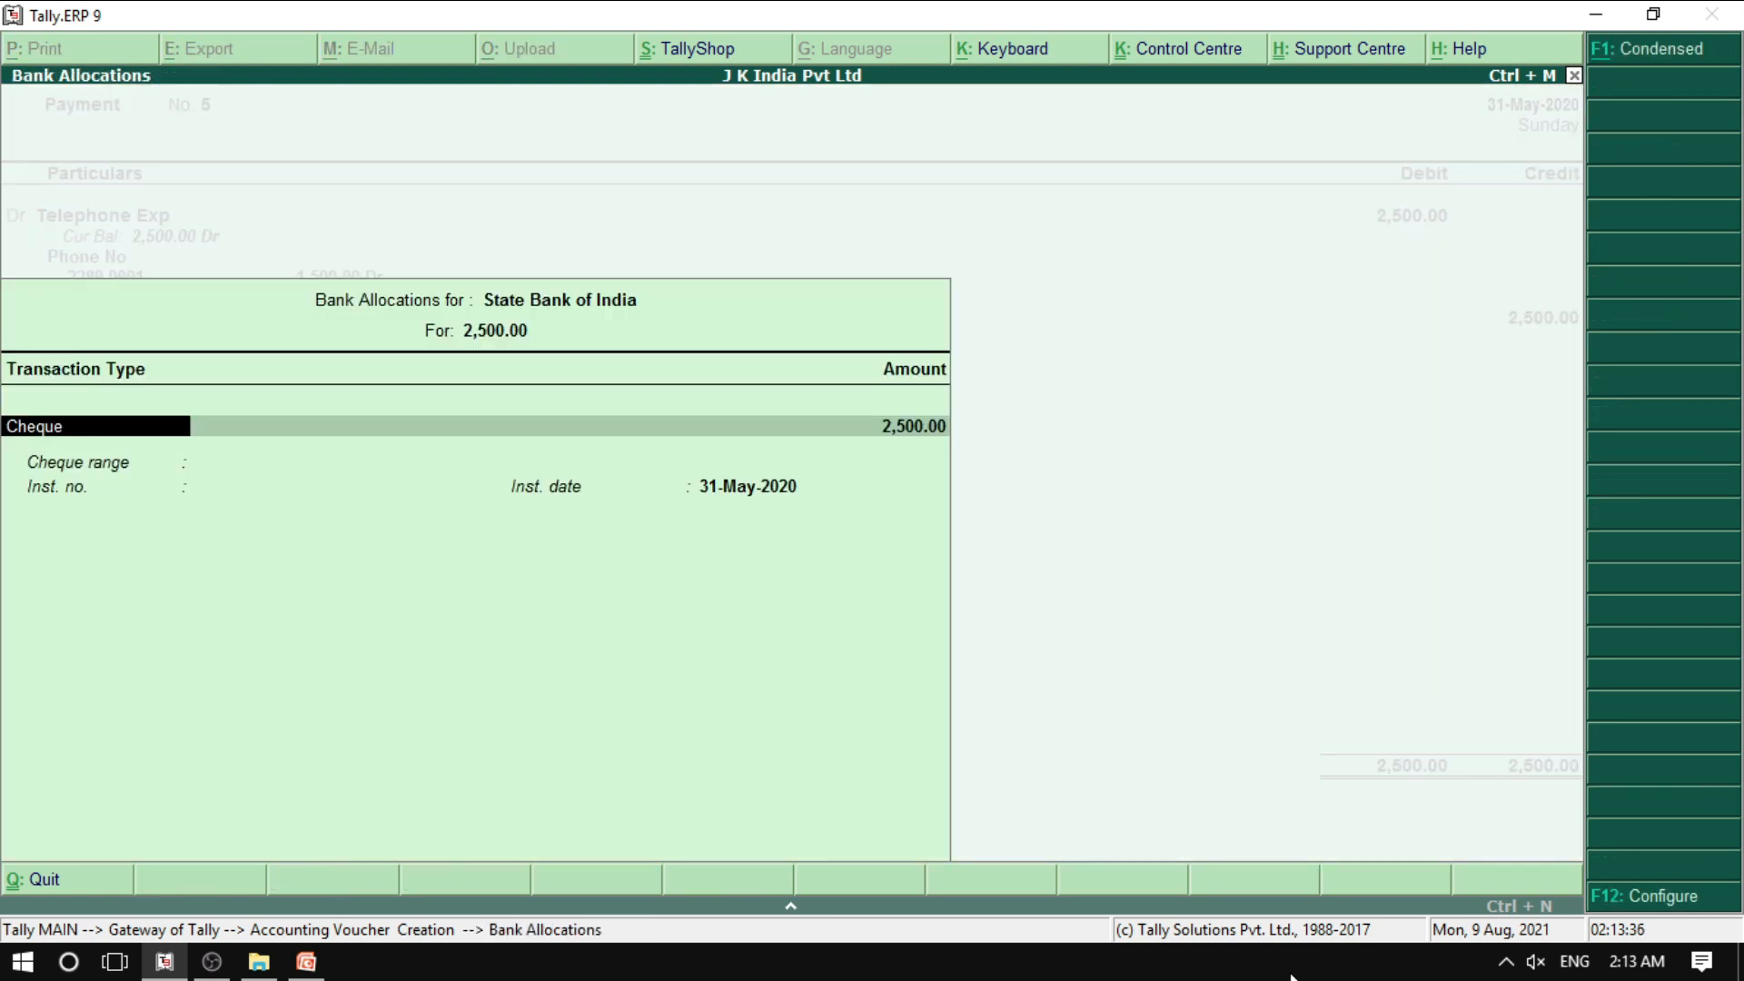
{"action": "key", "text": "Return"}
{"action": "key", "text": "Return"}
{"action": "key", "text": "Return"}
{"action": "key", "text": "Return"}
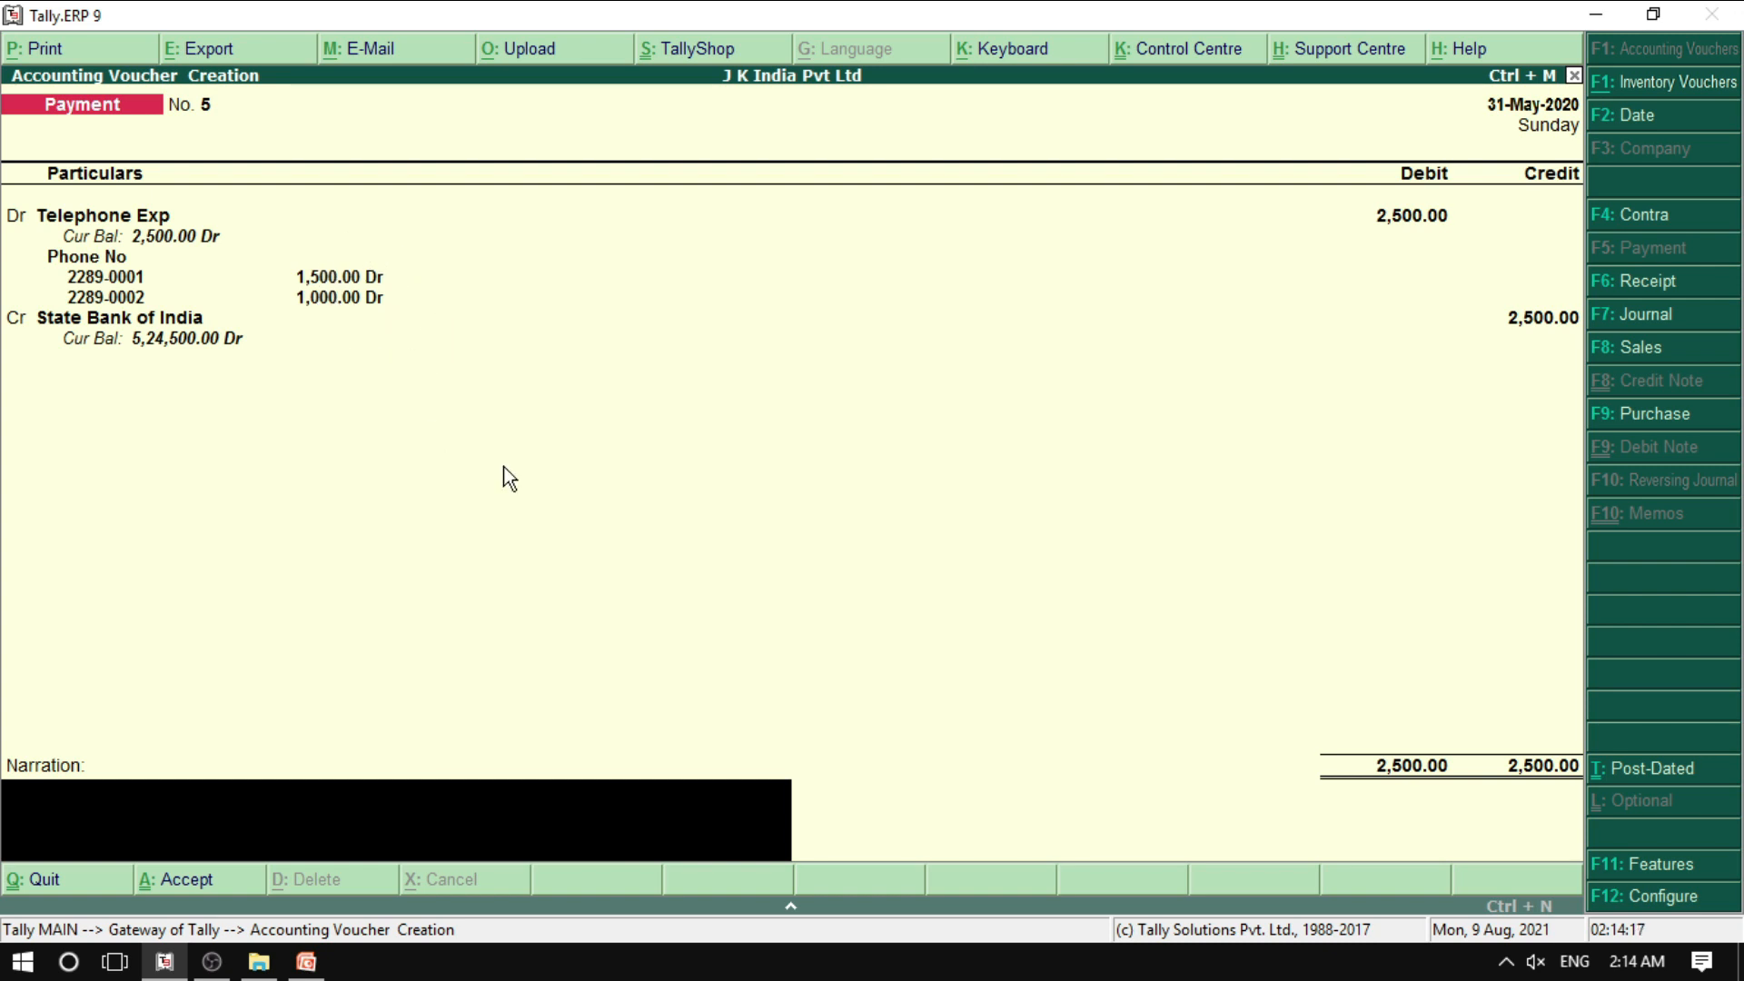
{"action": "key", "text": "Return"}
{"action": "key", "text": "Return"}
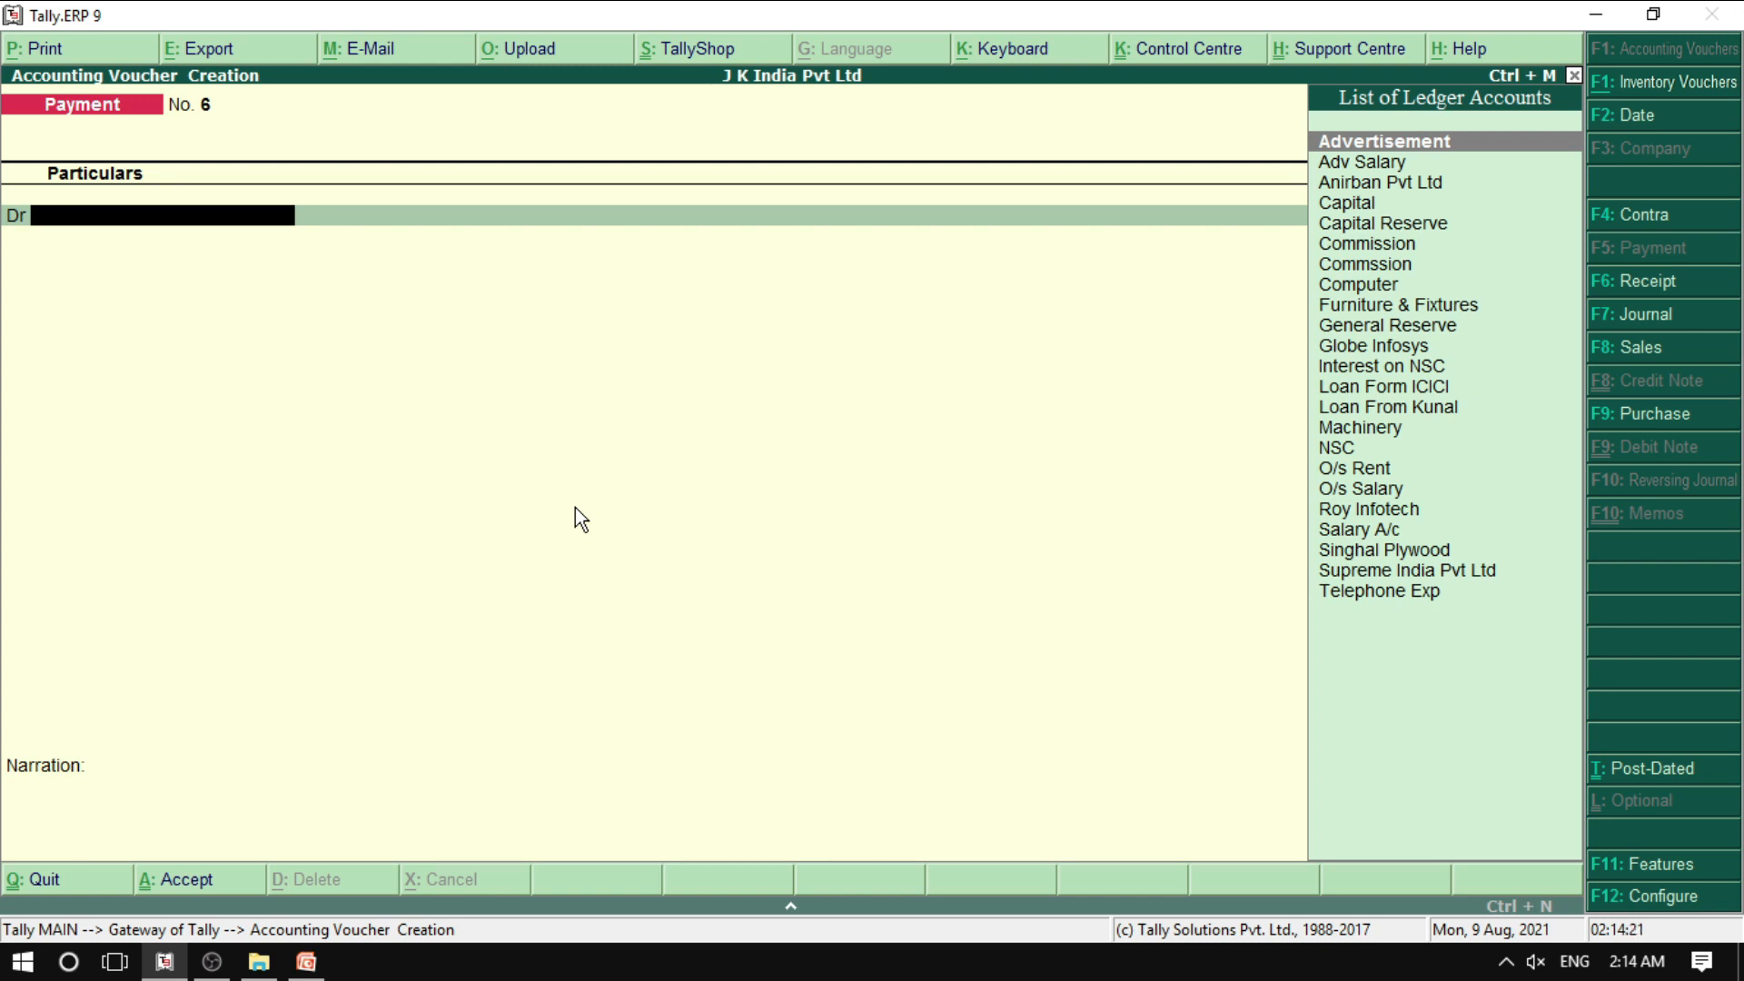
- Choose the Commission ledger as the debit account of the new payment voucher
{"action": "type", "text": "Co"}
{"action": "key", "text": "Down"}
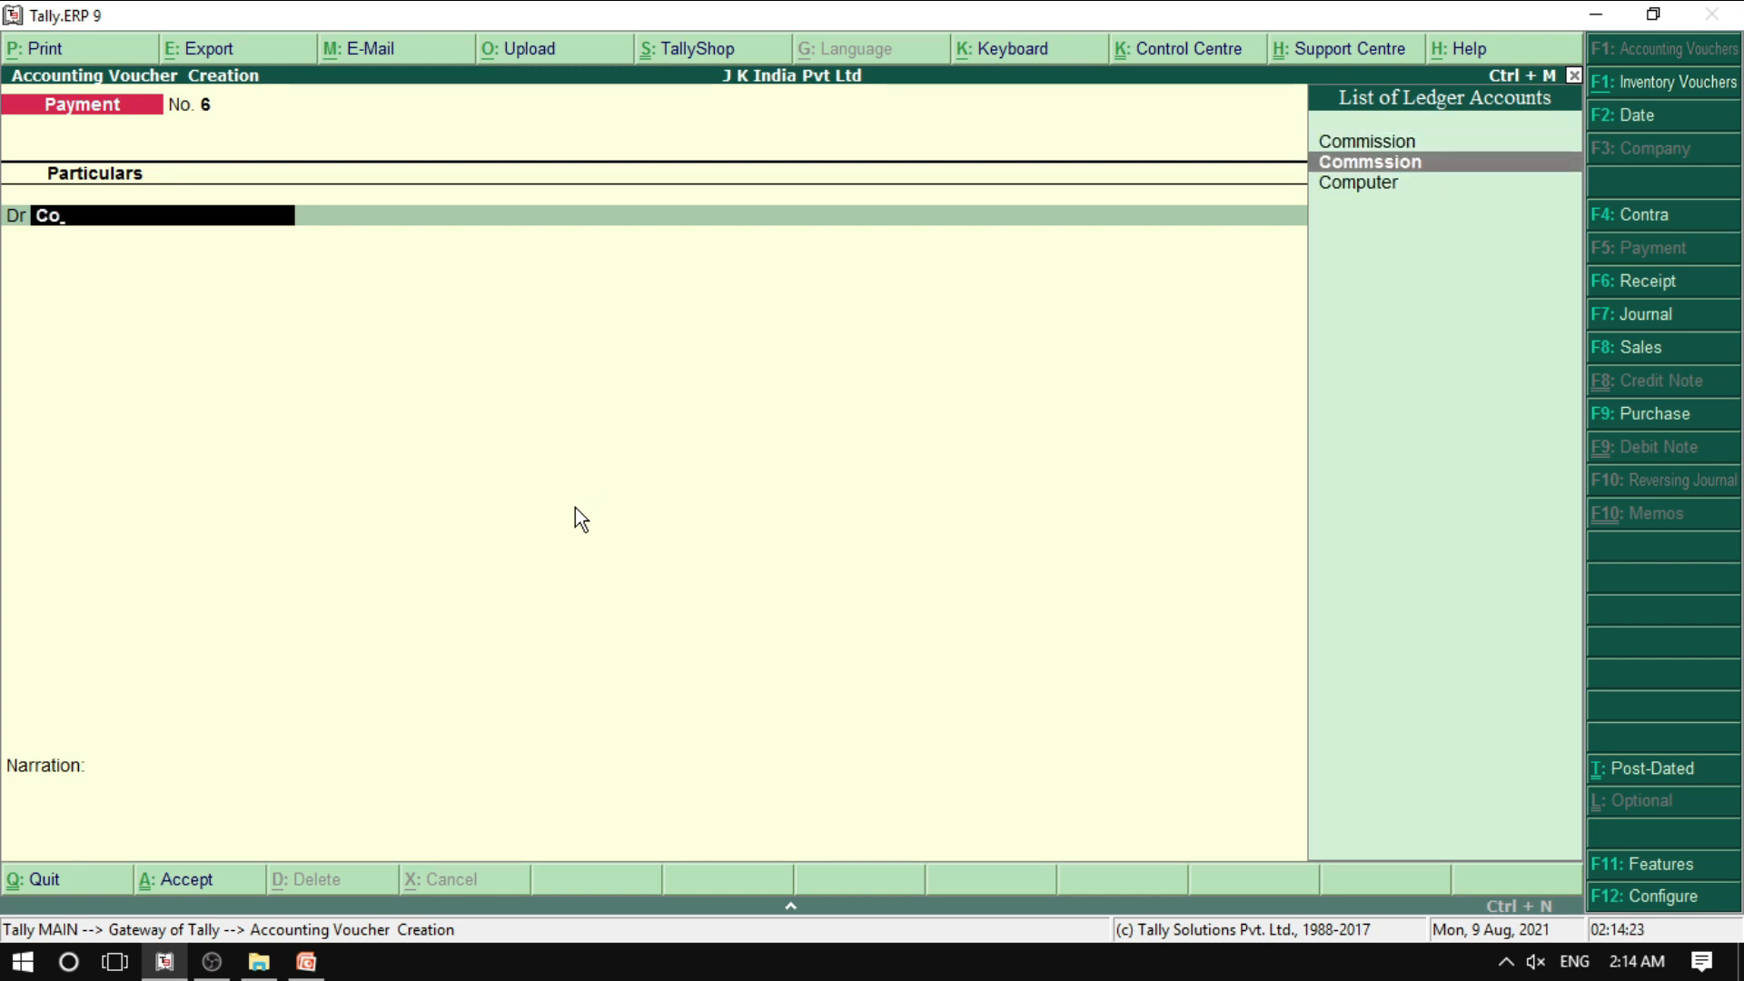
{"action": "key", "text": "Up"}
{"action": "key", "text": "Return"}
{"action": "key", "text": "BackSpace"}
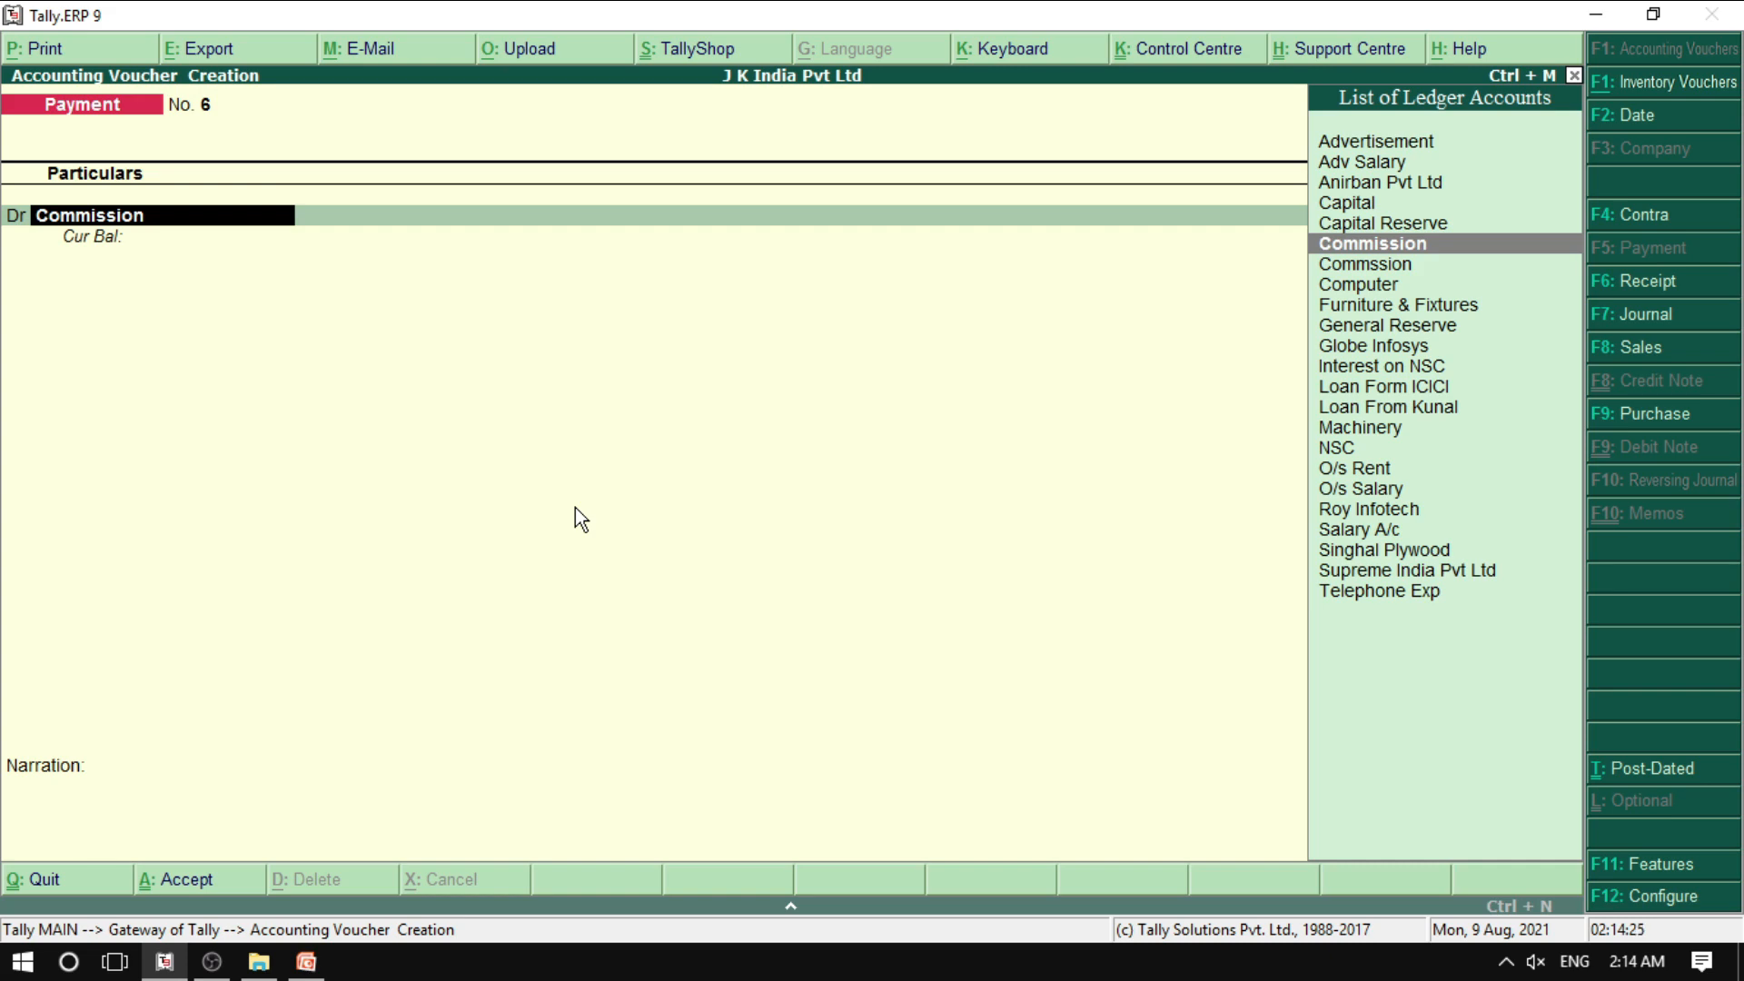
- Check in the Commission ledger's alteration form that cost centres are applicable and accept the ledger
{"action": "key", "text": "alt+c"}
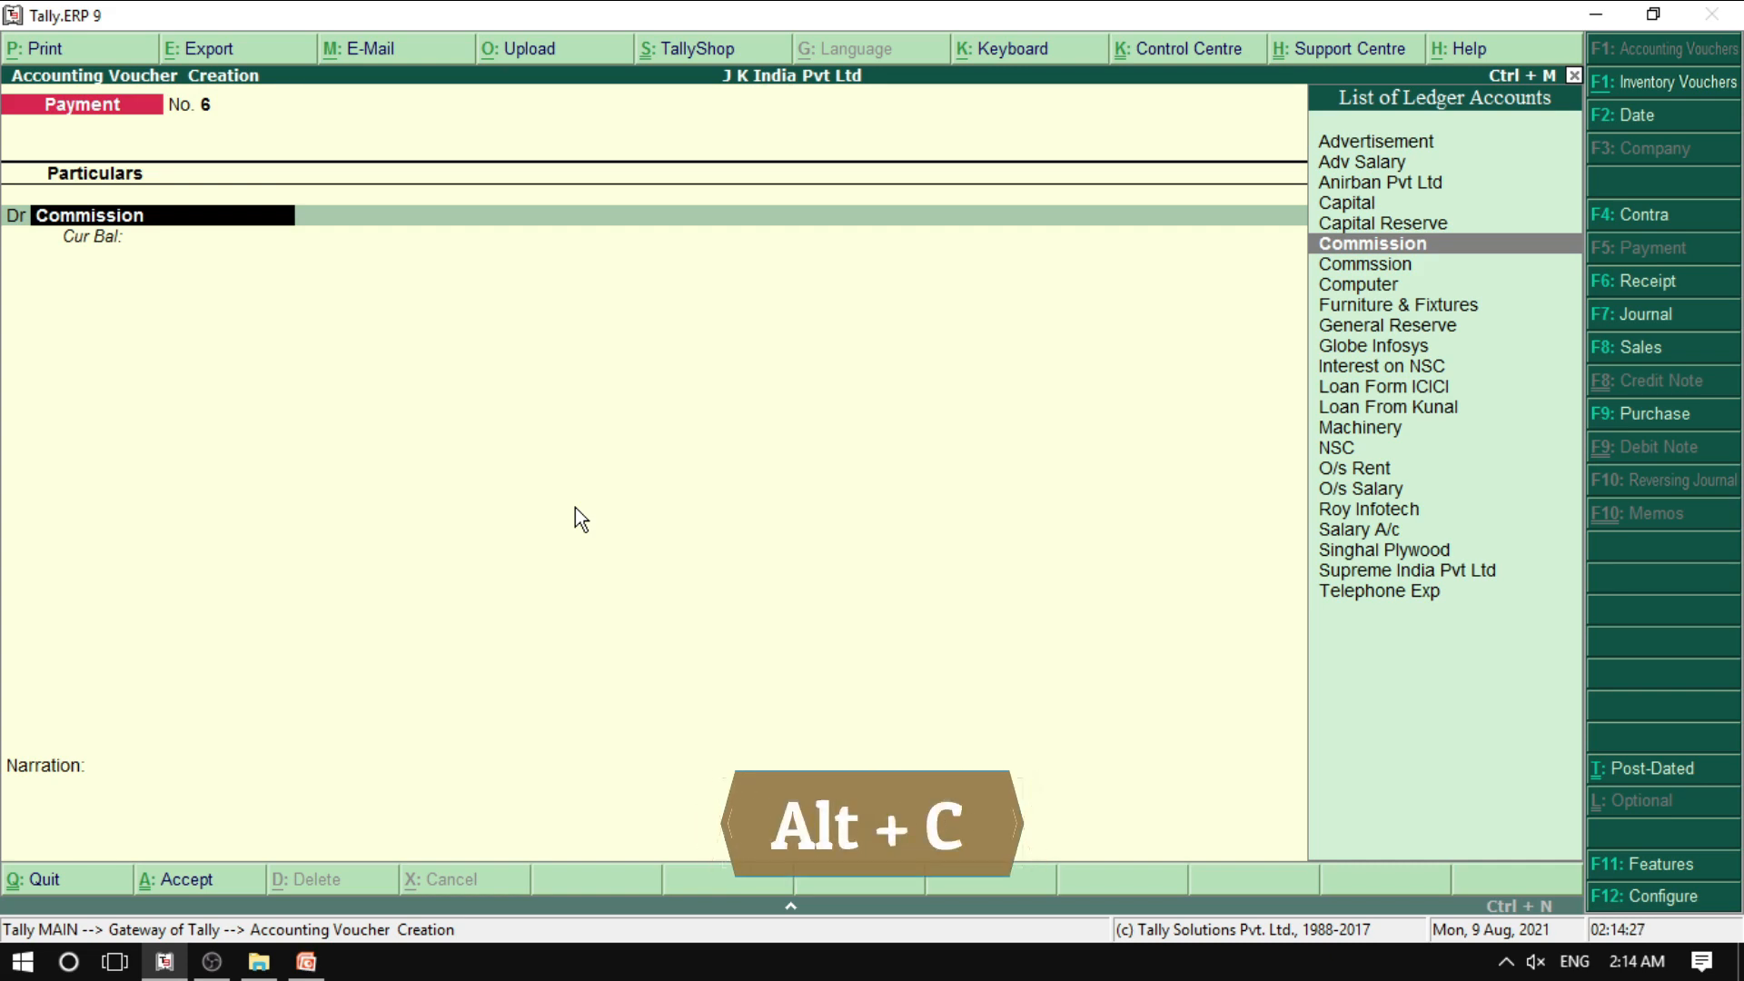
{"action": "key", "text": "Return"}
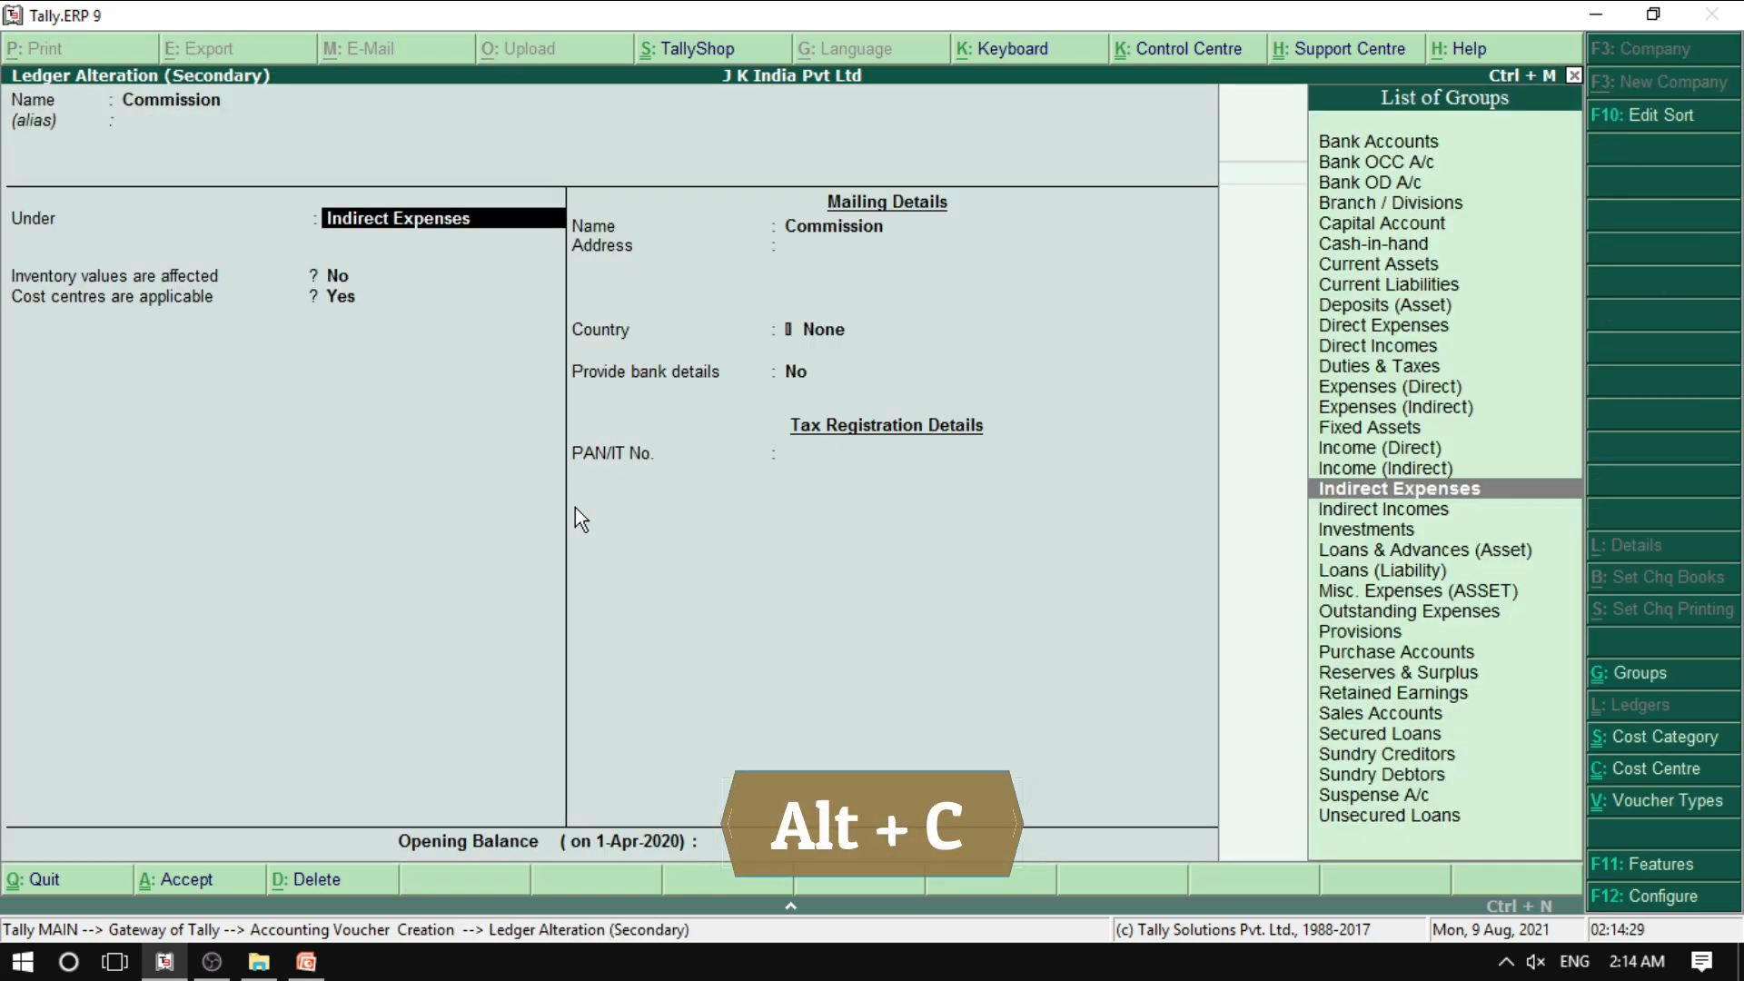
{"action": "key", "text": "Return"}
{"action": "key", "text": "Return"}
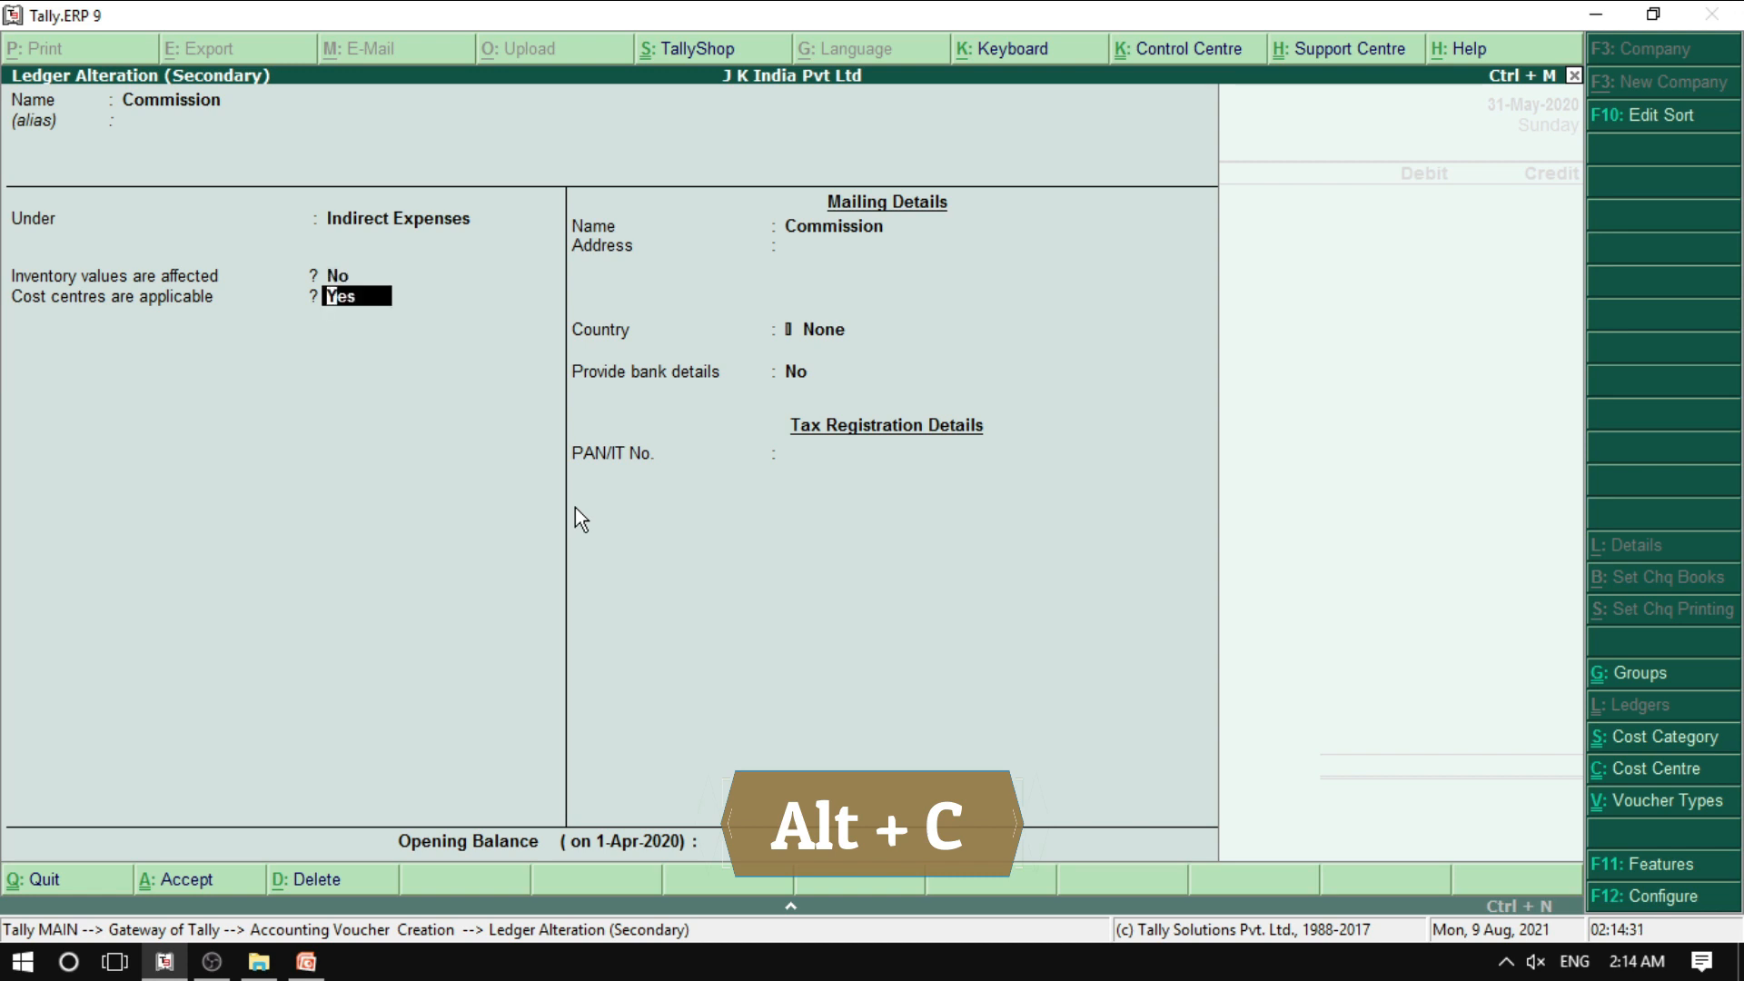
{"action": "key", "text": "Return"}
{"action": "key", "text": "Return"}
{"action": "key", "text": "Return"}
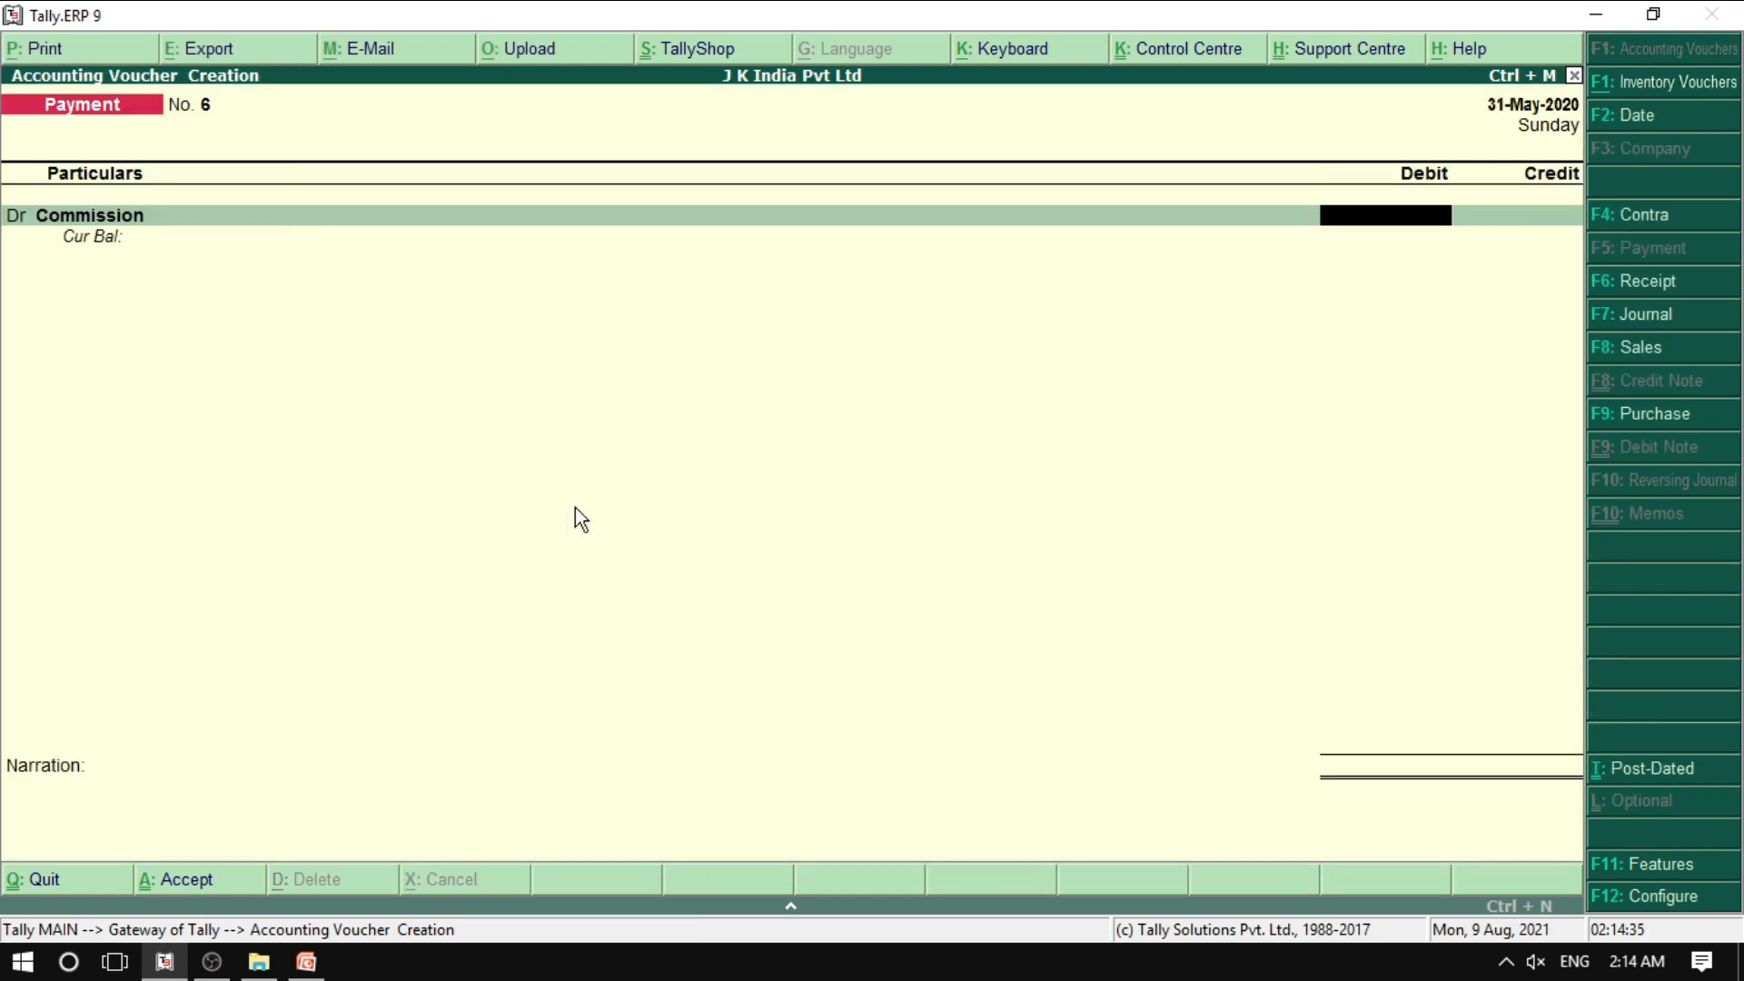
- Debit Commission with 3500 and choose Agent as the cost category for its allocation
{"action": "type", "text": "3500"}
{"action": "key", "text": "Return"}
{"action": "key", "text": "Return"}
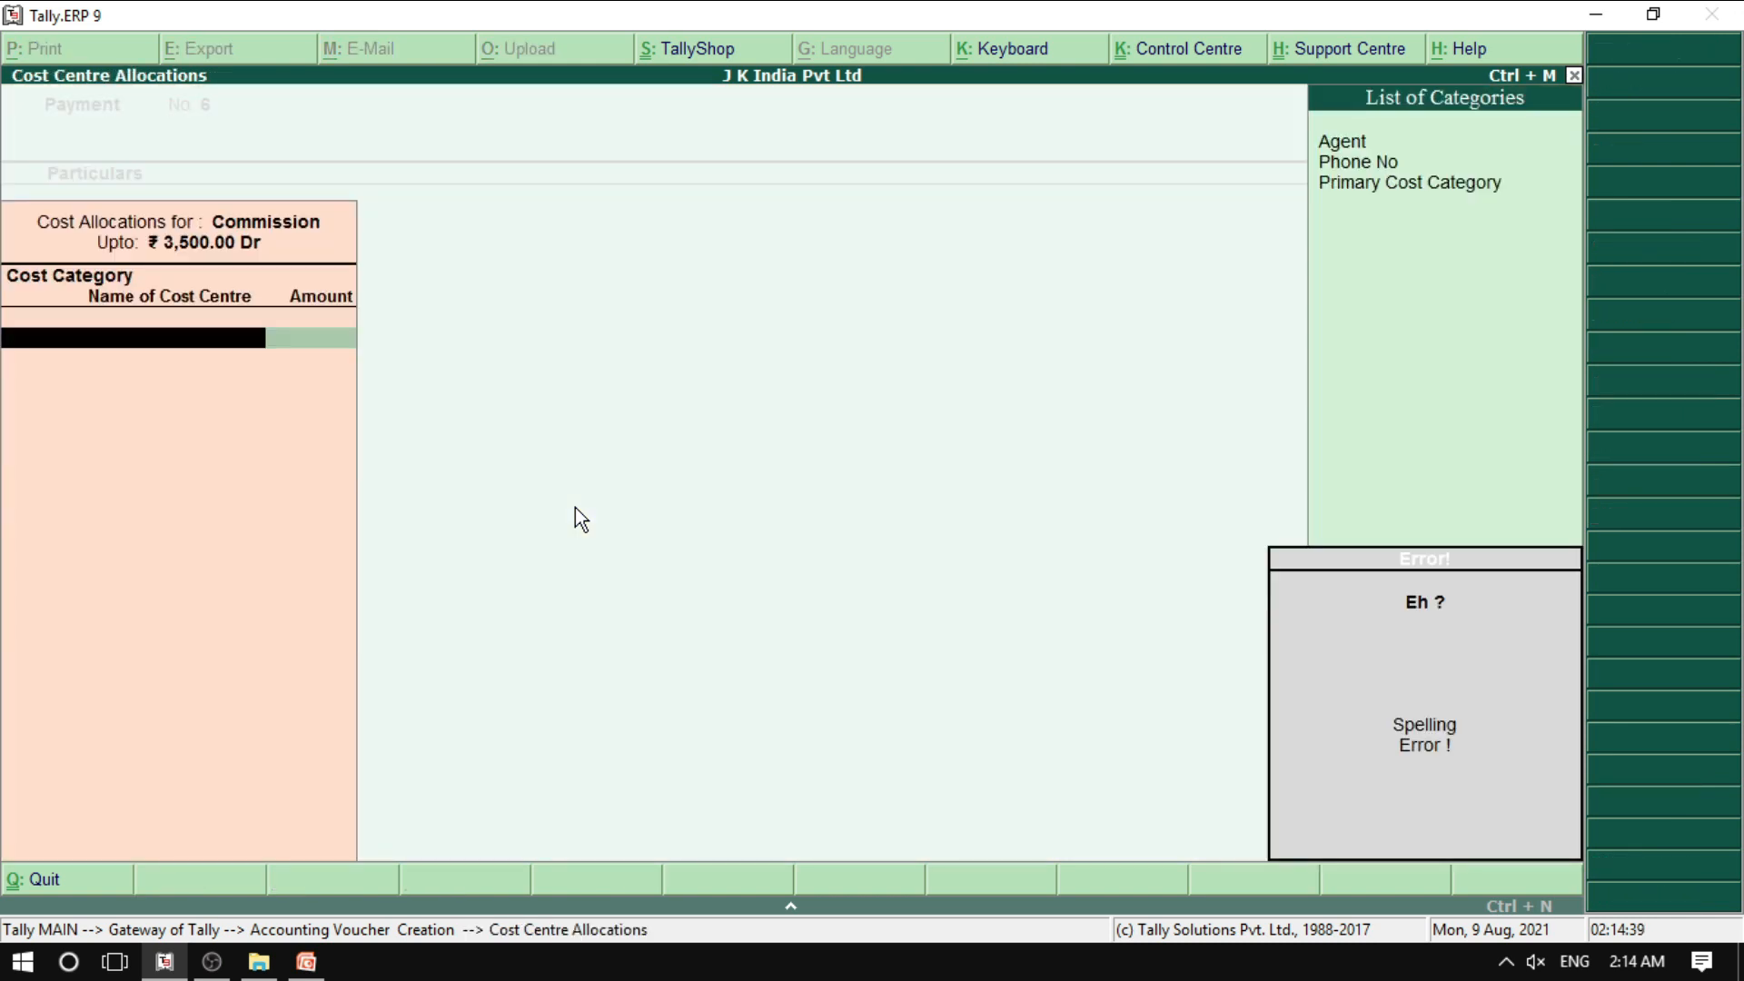
{"action": "key", "text": "Down"}
{"action": "key", "text": "Up"}
{"action": "key", "text": "Return"}
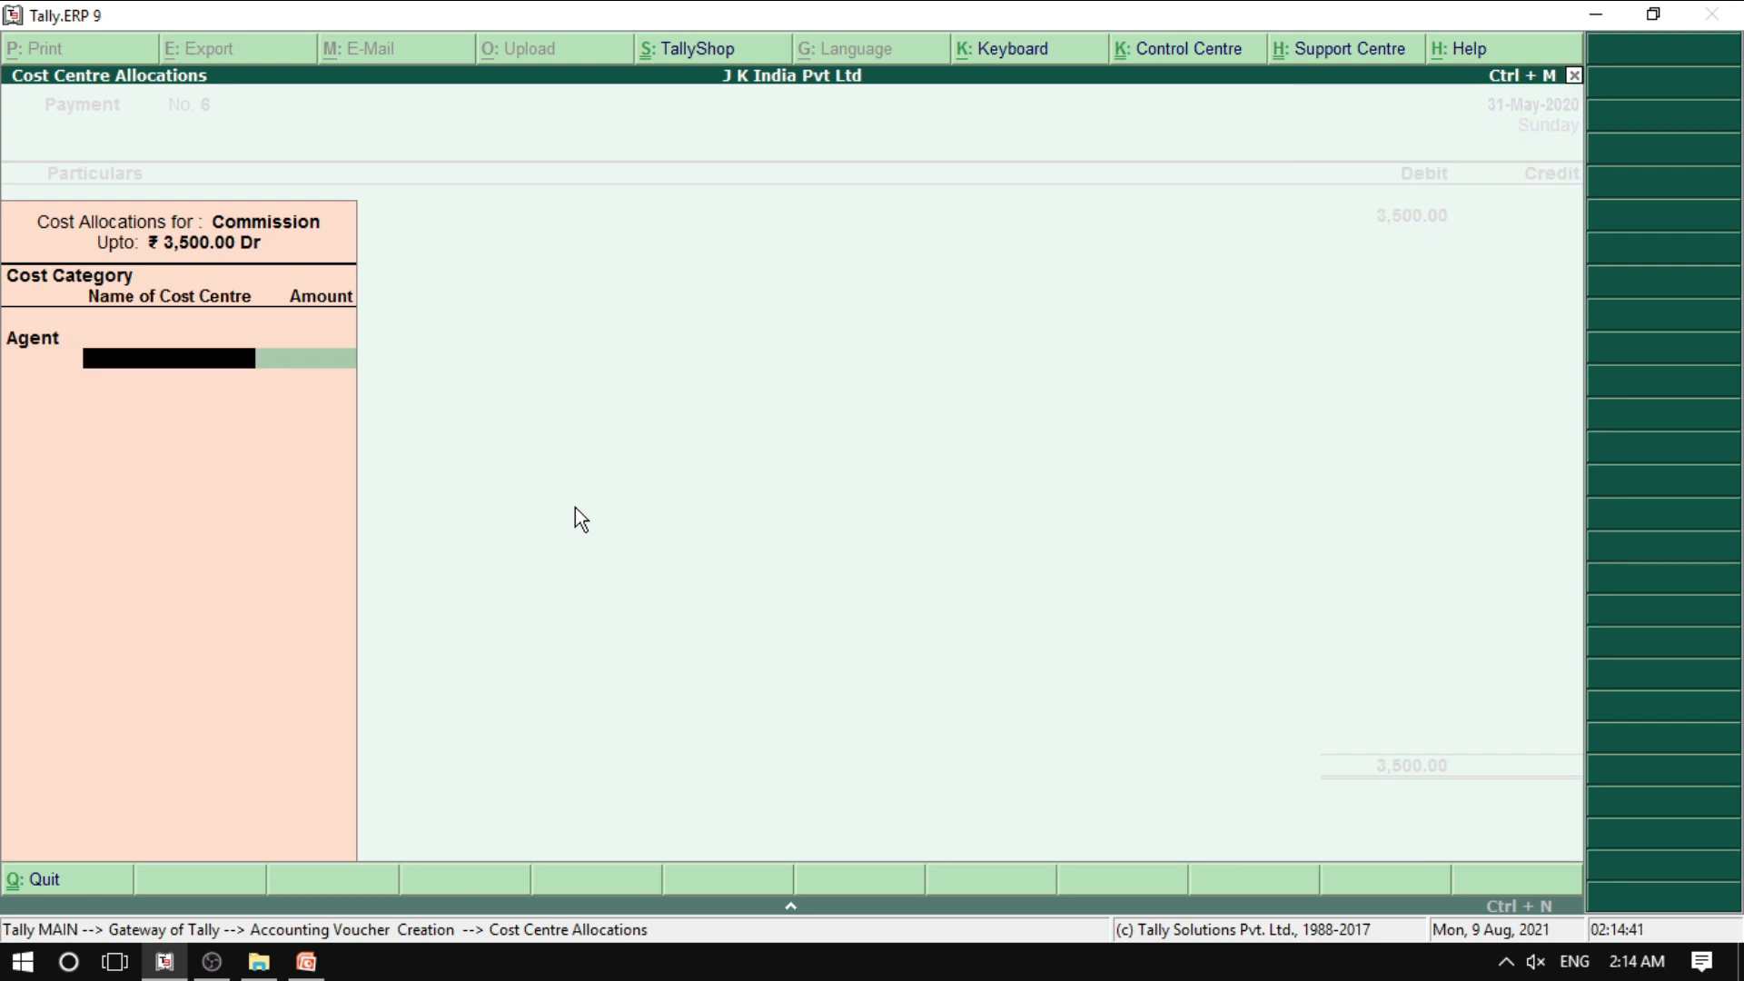
- Allocate 2,500 of the commission to the second-listed agent's cost centre and the remaining 1,000 to the first-listed agent's
{"action": "type", "text": "J"}
{"action": "key", "text": "Return"}
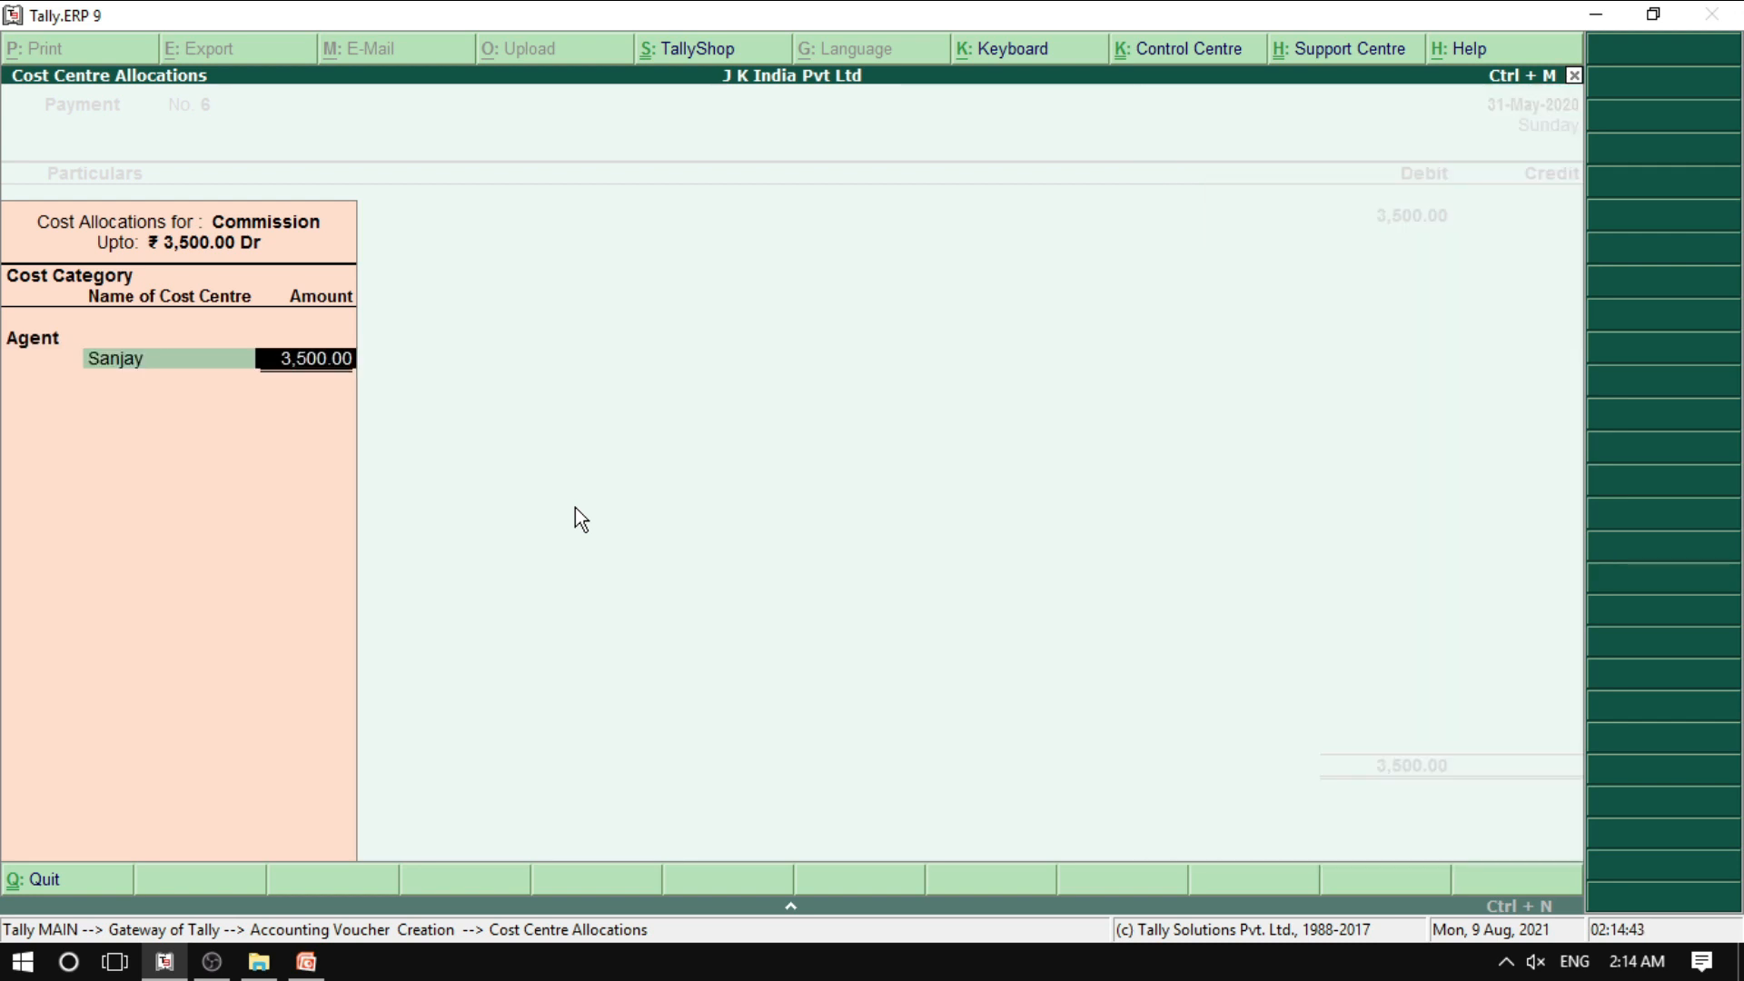
{"action": "type", "text": "2500"}
{"action": "key", "text": "Return"}
{"action": "type", "text": "Rahul"}
{"action": "key", "text": "Return"}
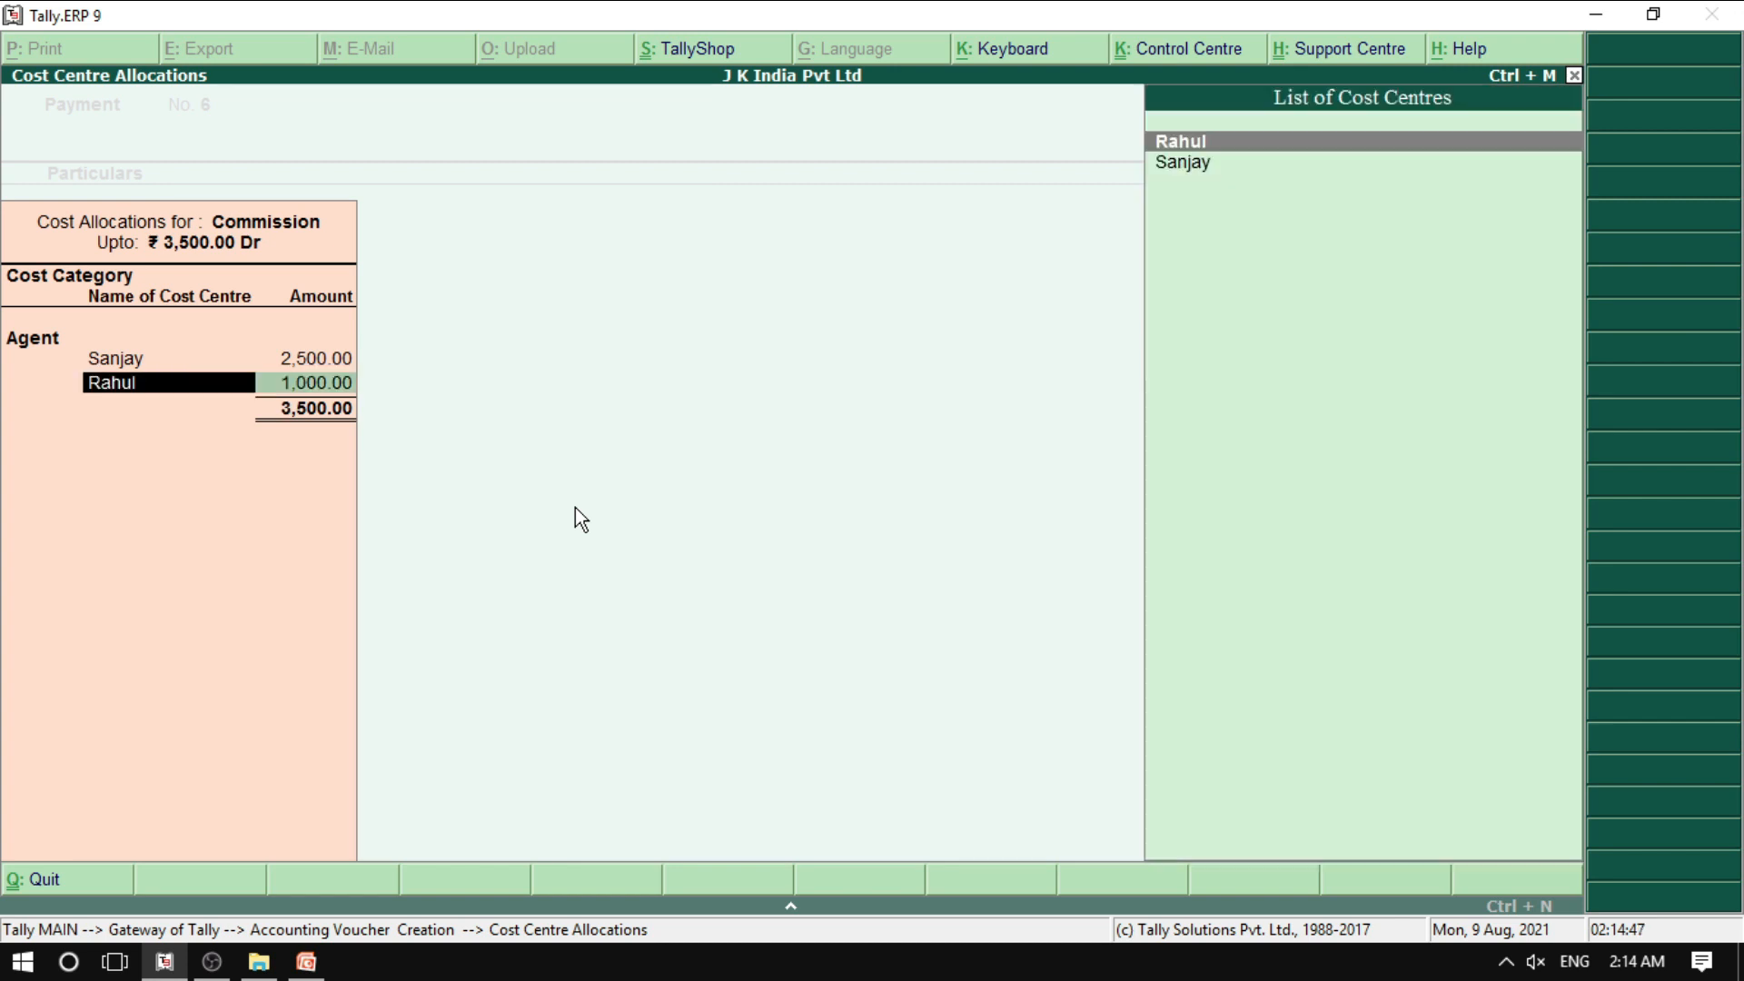
{"action": "key", "text": "Return"}
{"action": "key", "text": "Return"}
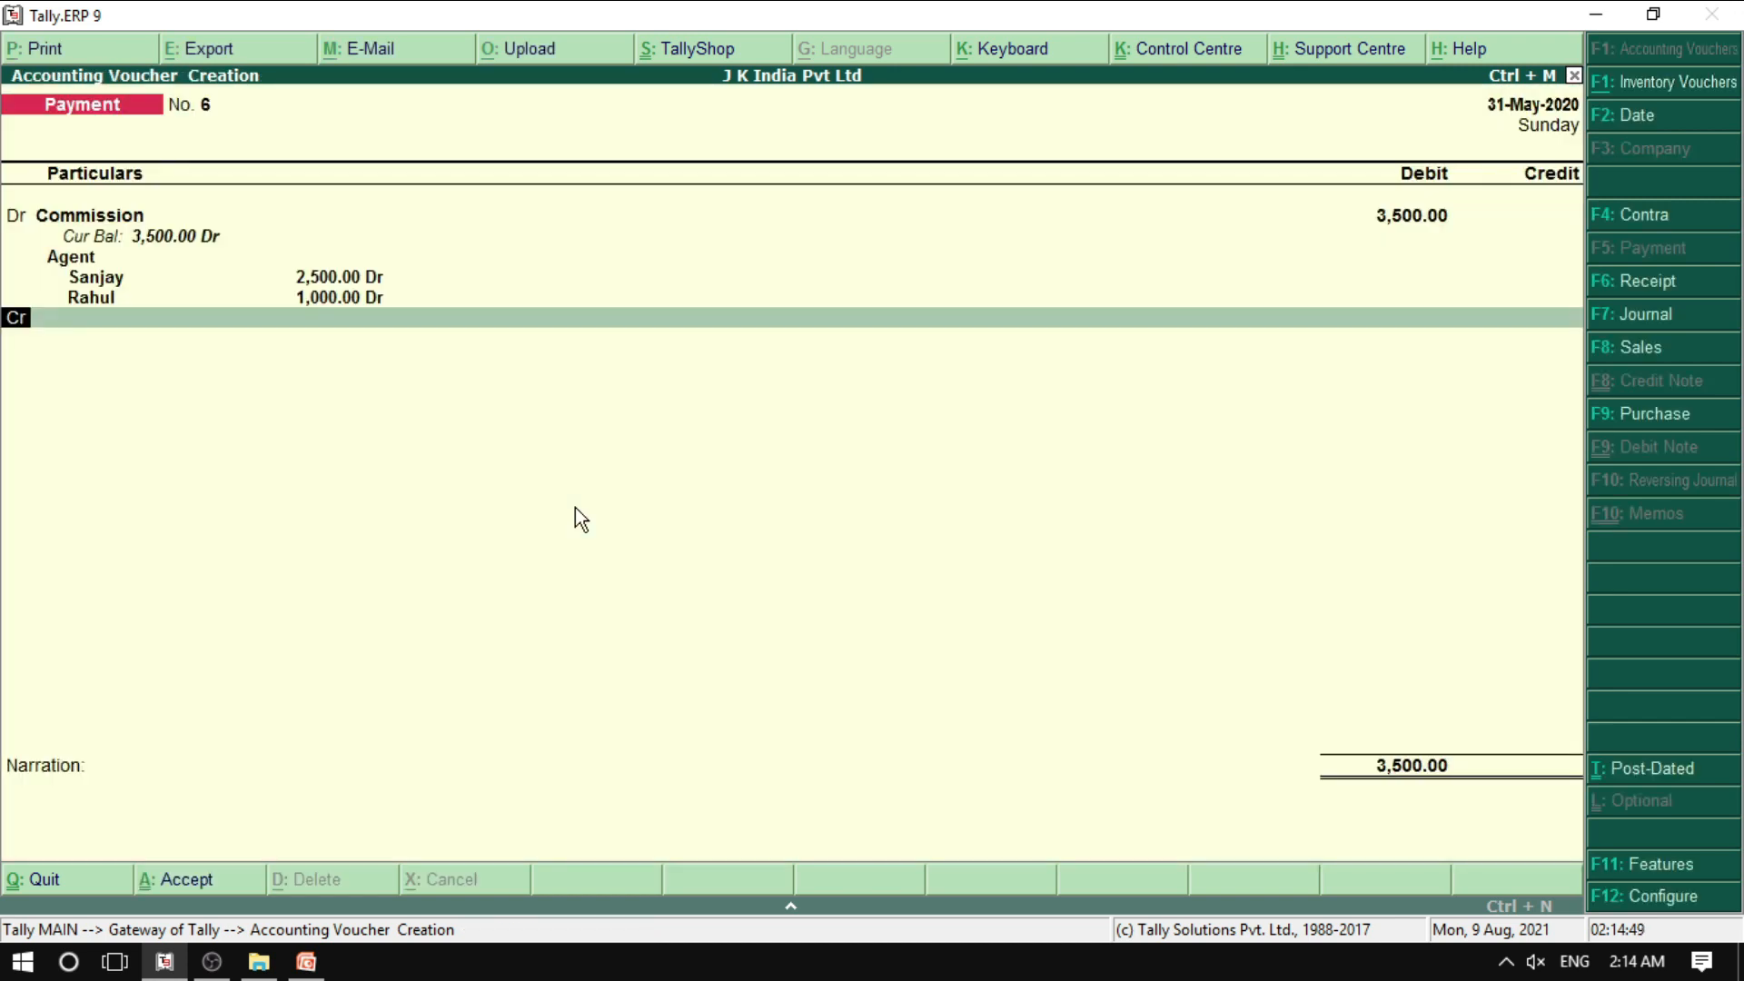
- Credit Cash with 3,500, save the commission payment voucher and leave voucher entry
{"action": "type", "text": "C"}
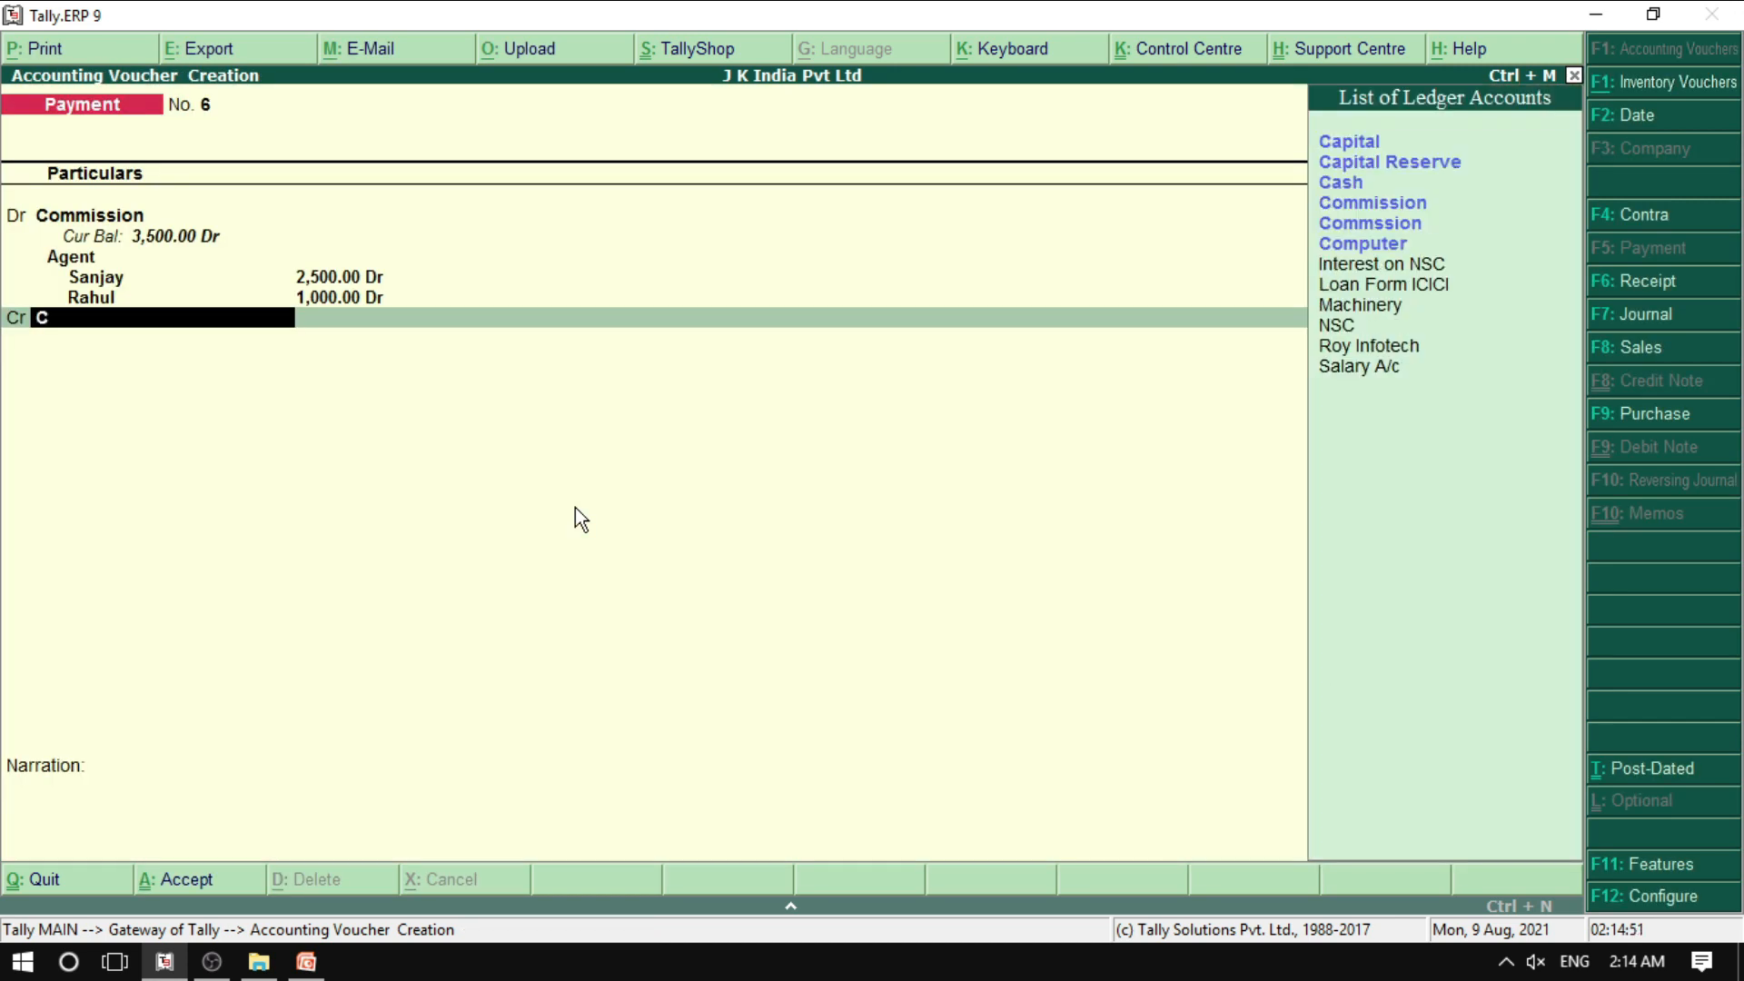
{"action": "key", "text": "Down"}
{"action": "key", "text": "Down"}
{"action": "key", "text": "Return"}
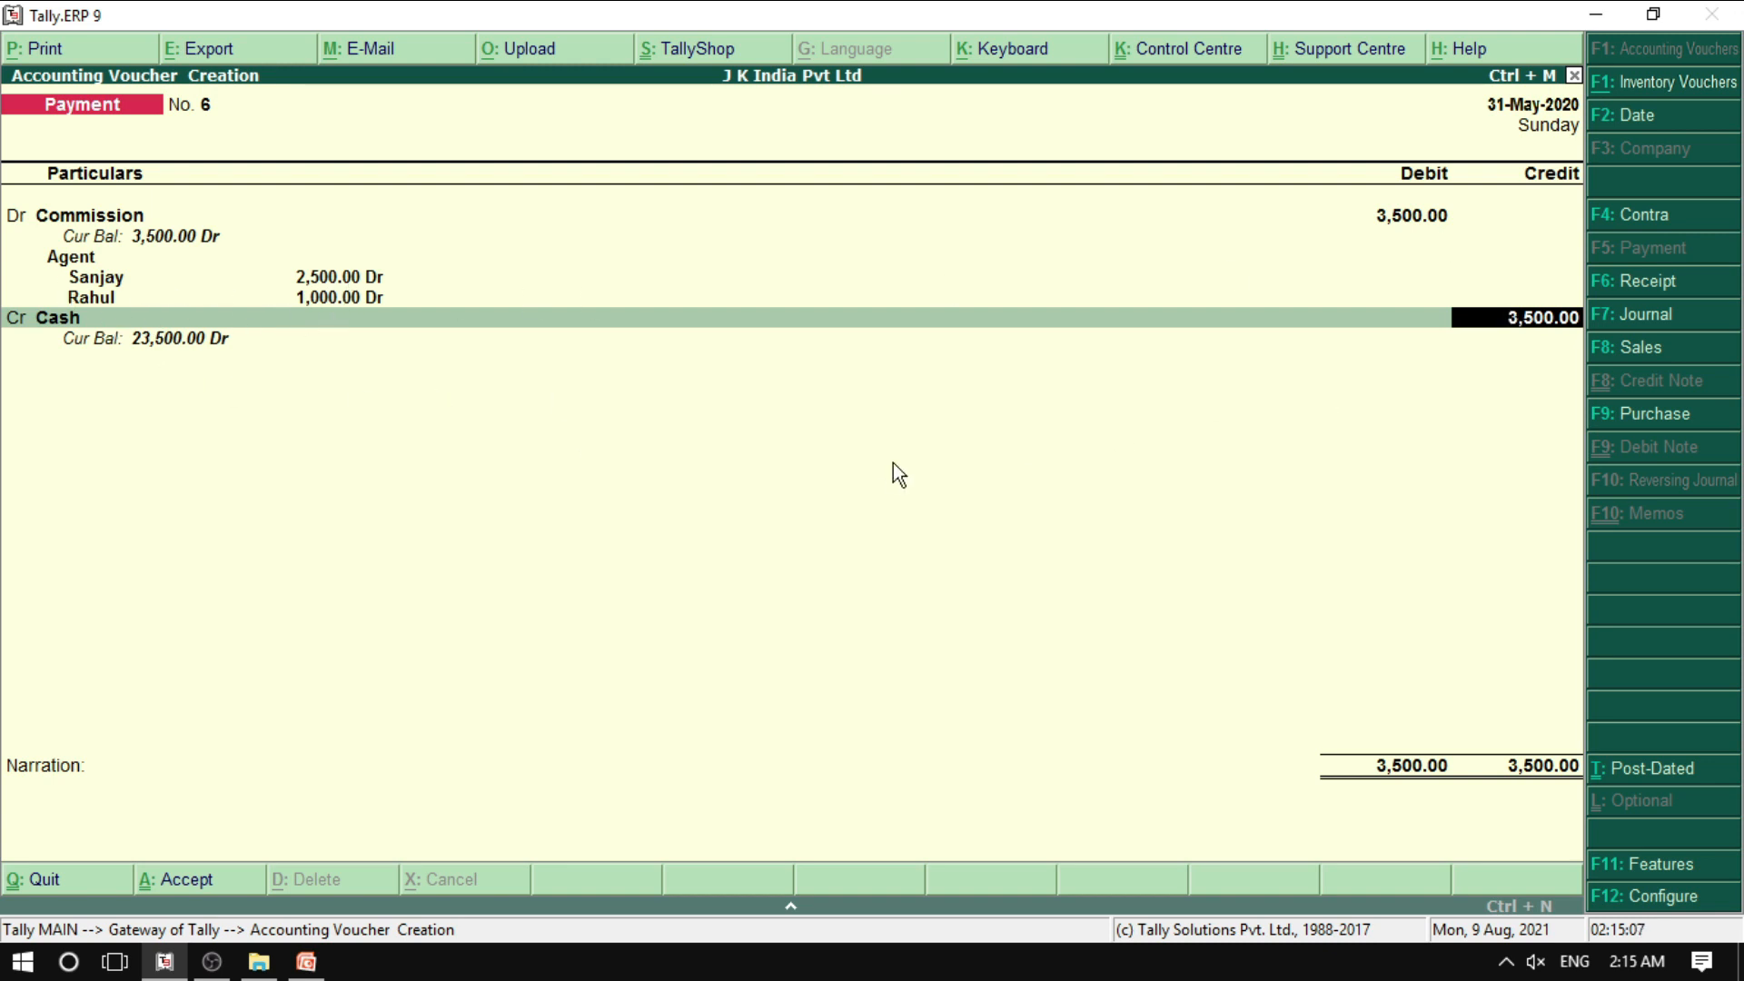
{"action": "key", "text": "Return"}
{"action": "key", "text": "Return"}
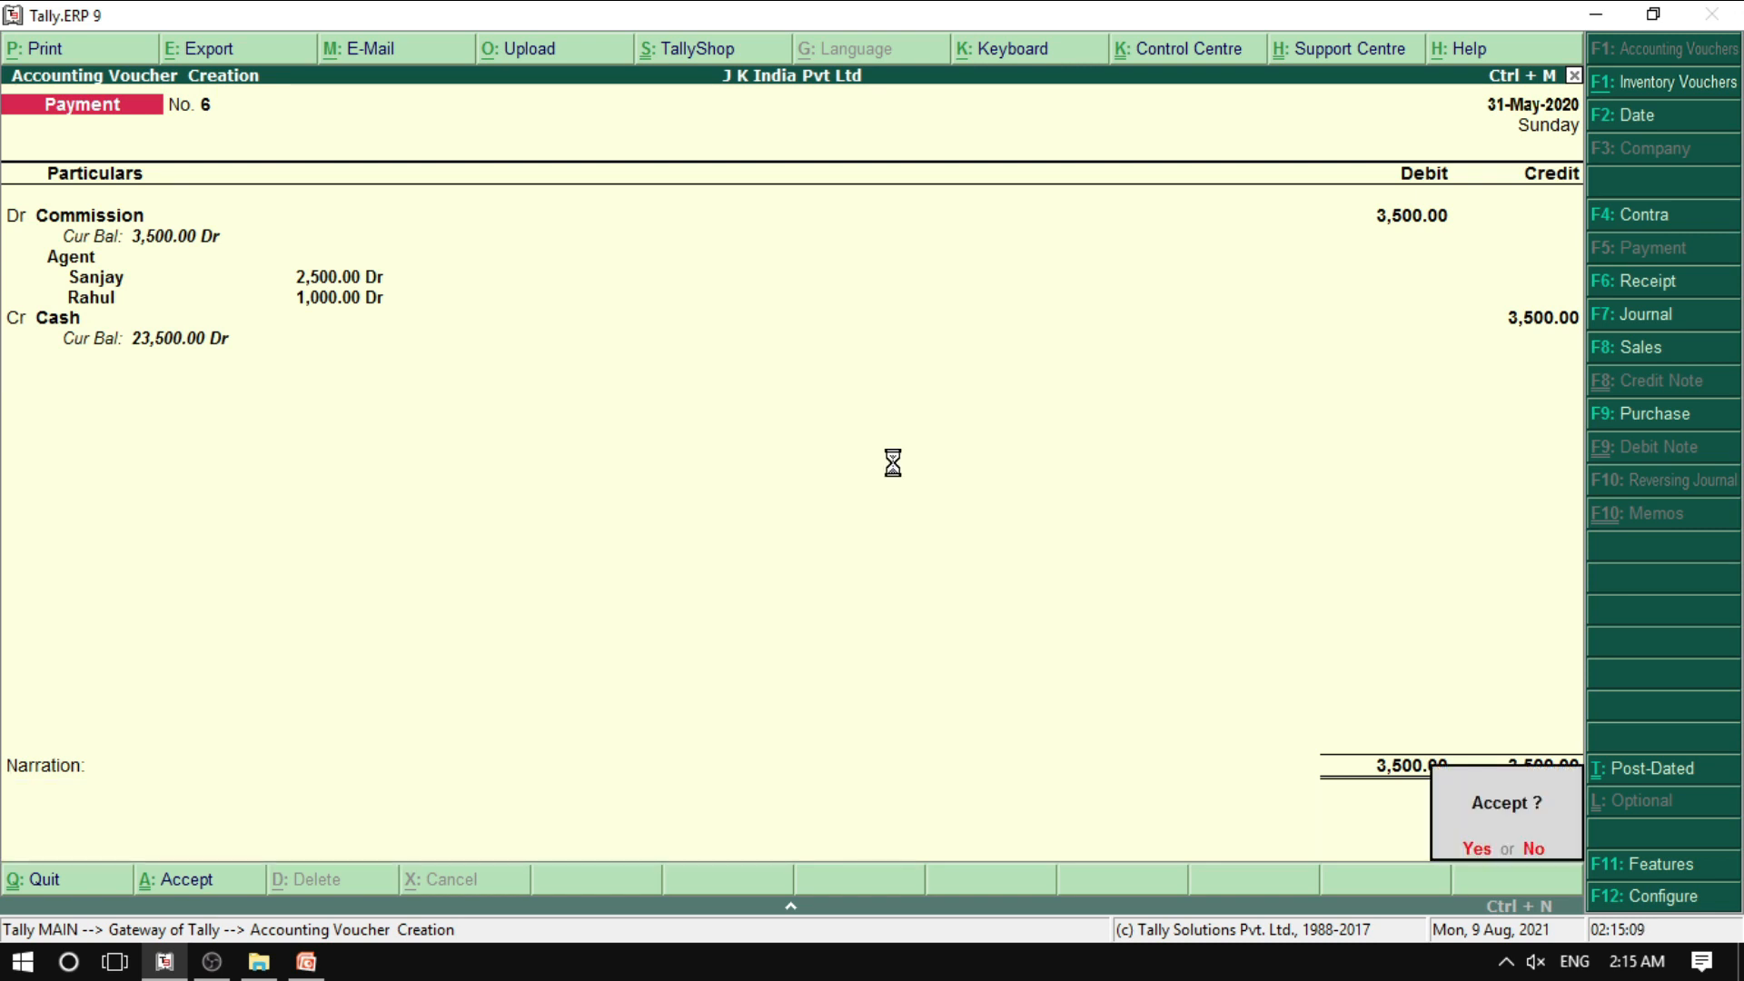
{"action": "key", "text": "Return"}
{"action": "key", "text": "Escape"}
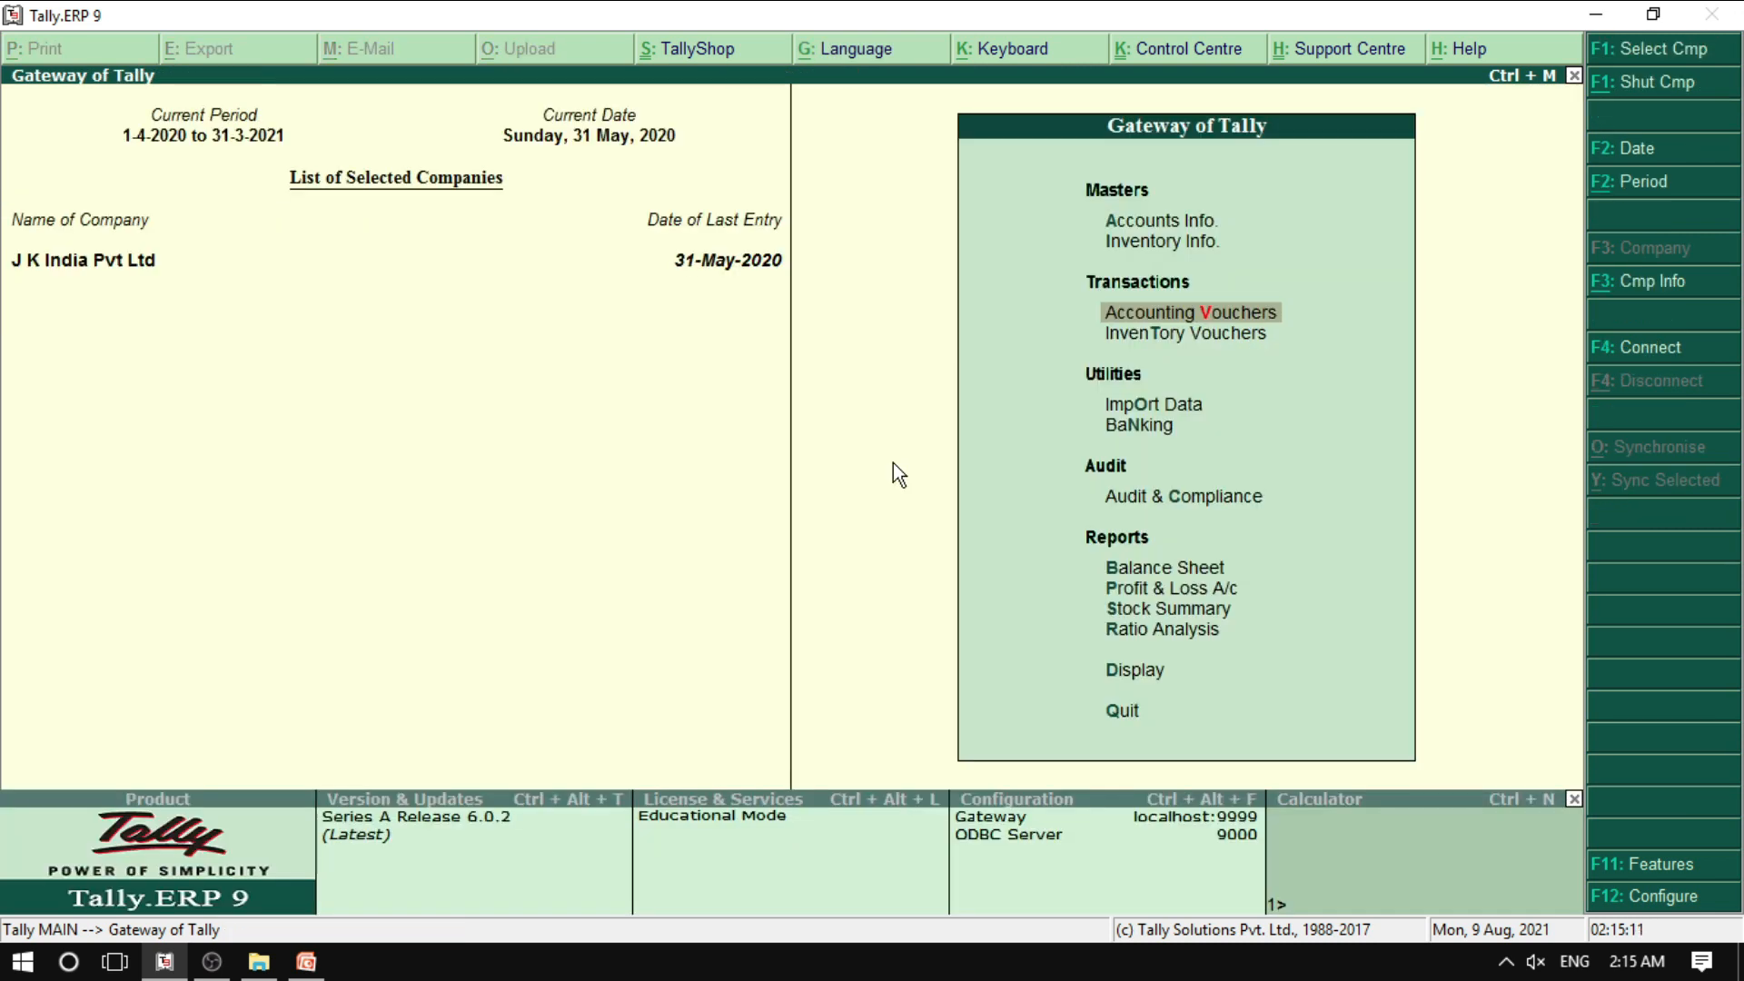
- Display the cost centre Category Summary report from the statements of accounts
{"action": "key", "text": "Down"}
{"action": "key", "text": "Down"}
{"action": "key", "text": "Down"}
{"action": "key", "text": "Down"}
{"action": "key", "text": "Down"}
{"action": "key", "text": "Down"}
{"action": "key", "text": "Down"}
{"action": "key", "text": "Down"}
{"action": "key", "text": "Down"}
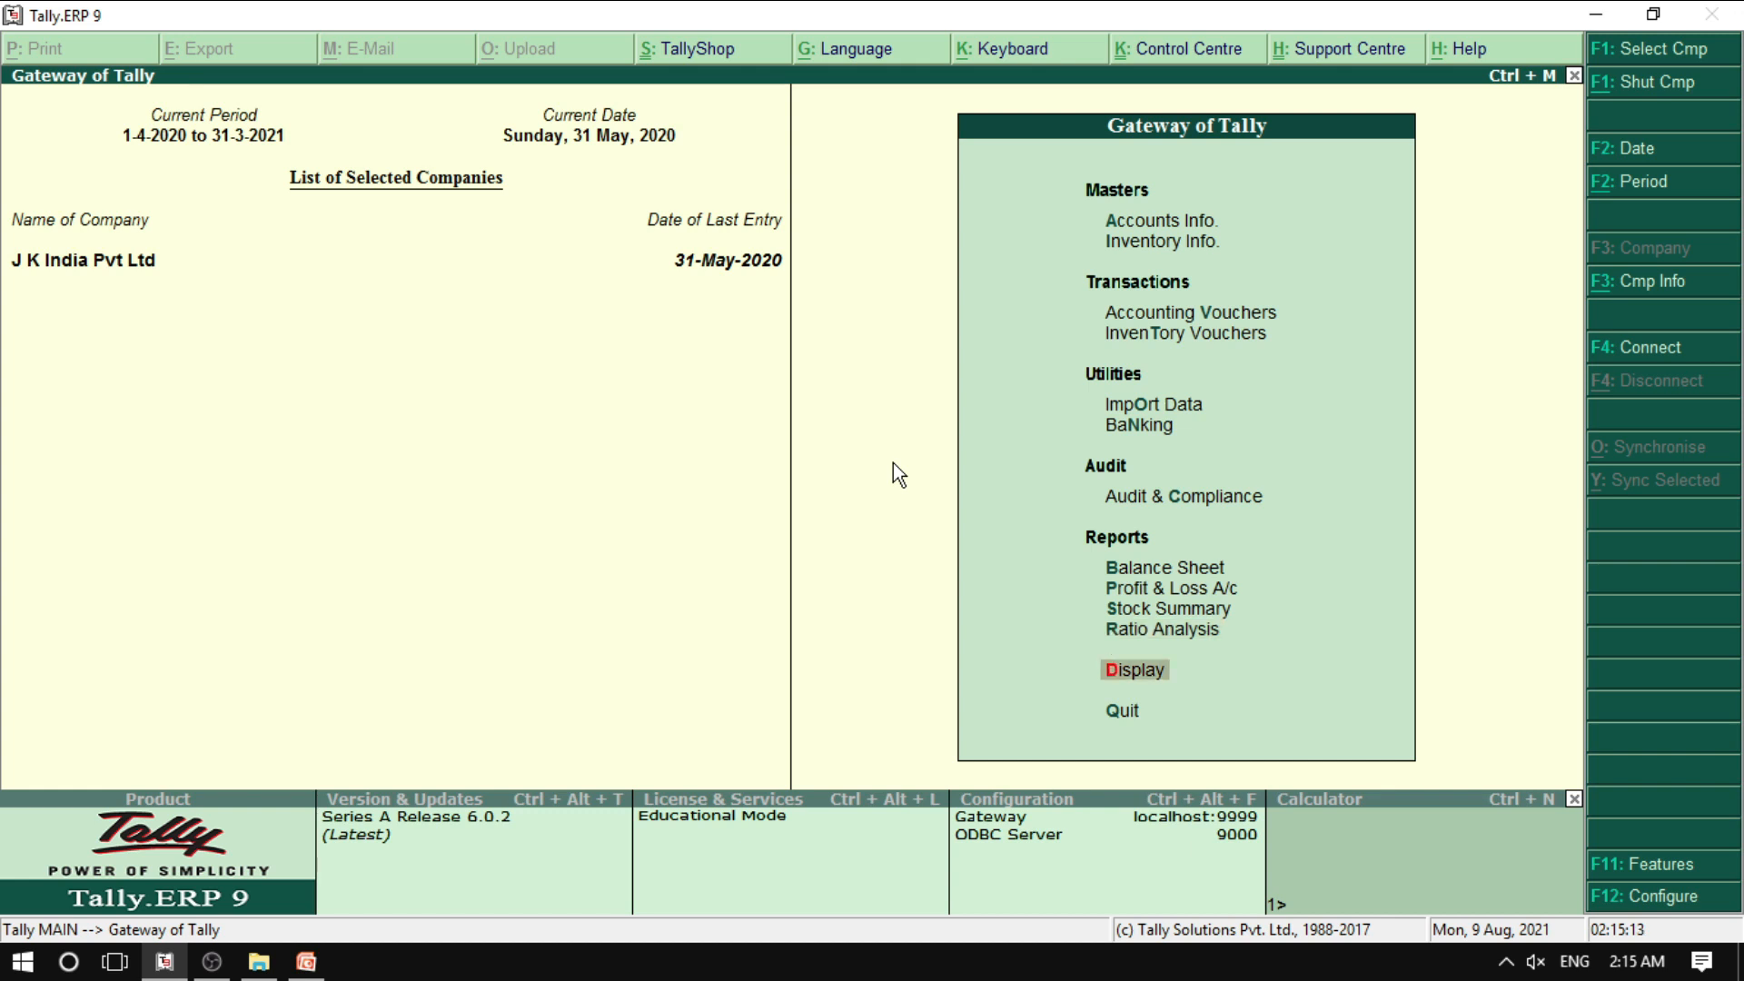
{"action": "key", "text": "Return"}
{"action": "key", "text": "Down"}
{"action": "key", "text": "Down"}
{"action": "key", "text": "Down"}
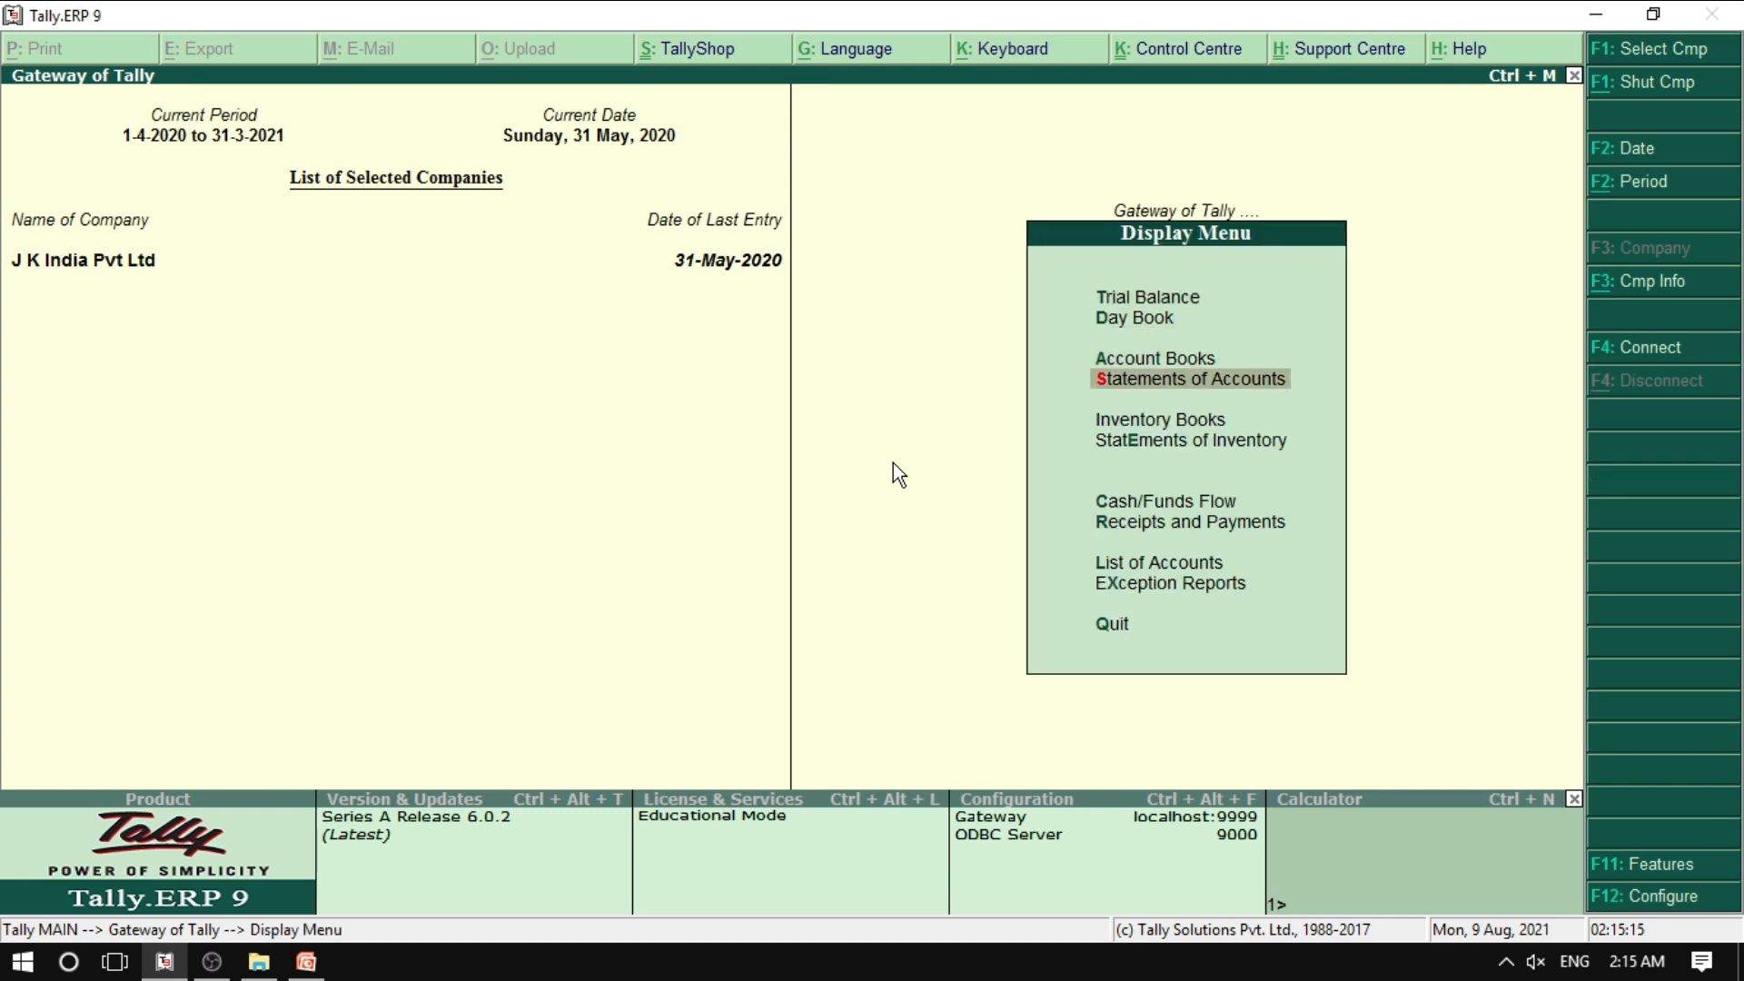
{"action": "key", "text": "Return"}
{"action": "key", "text": "Down"}
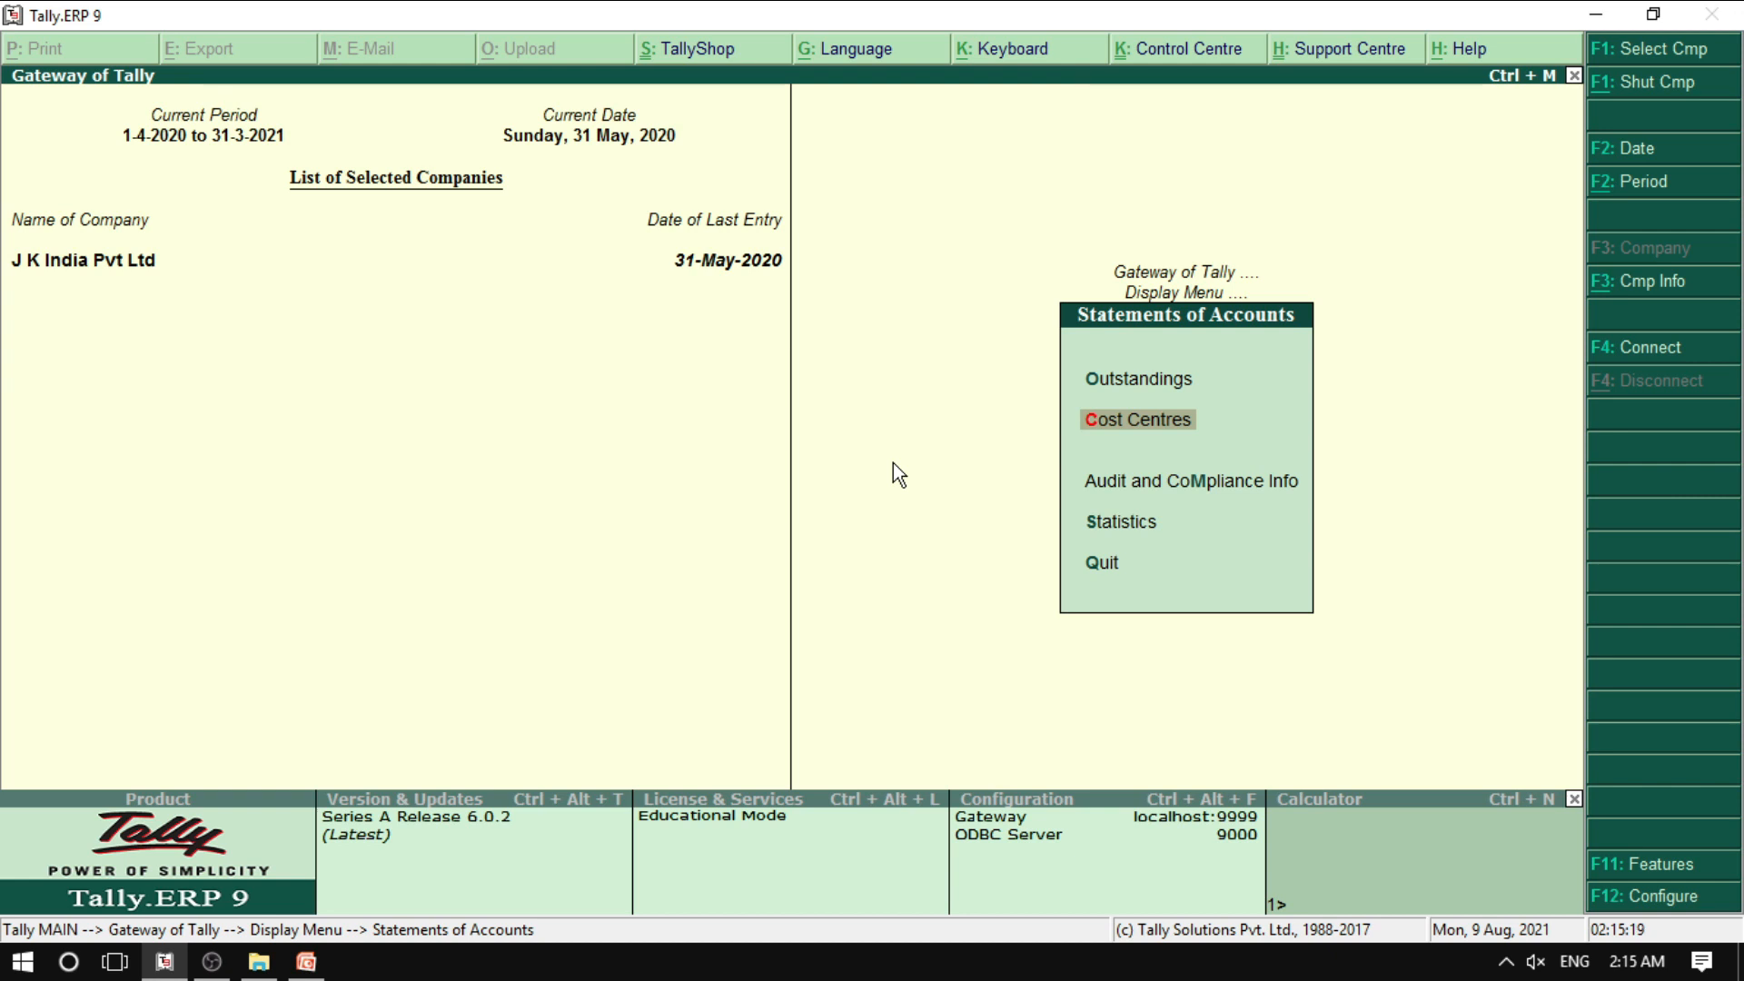
{"action": "key", "text": "Return"}
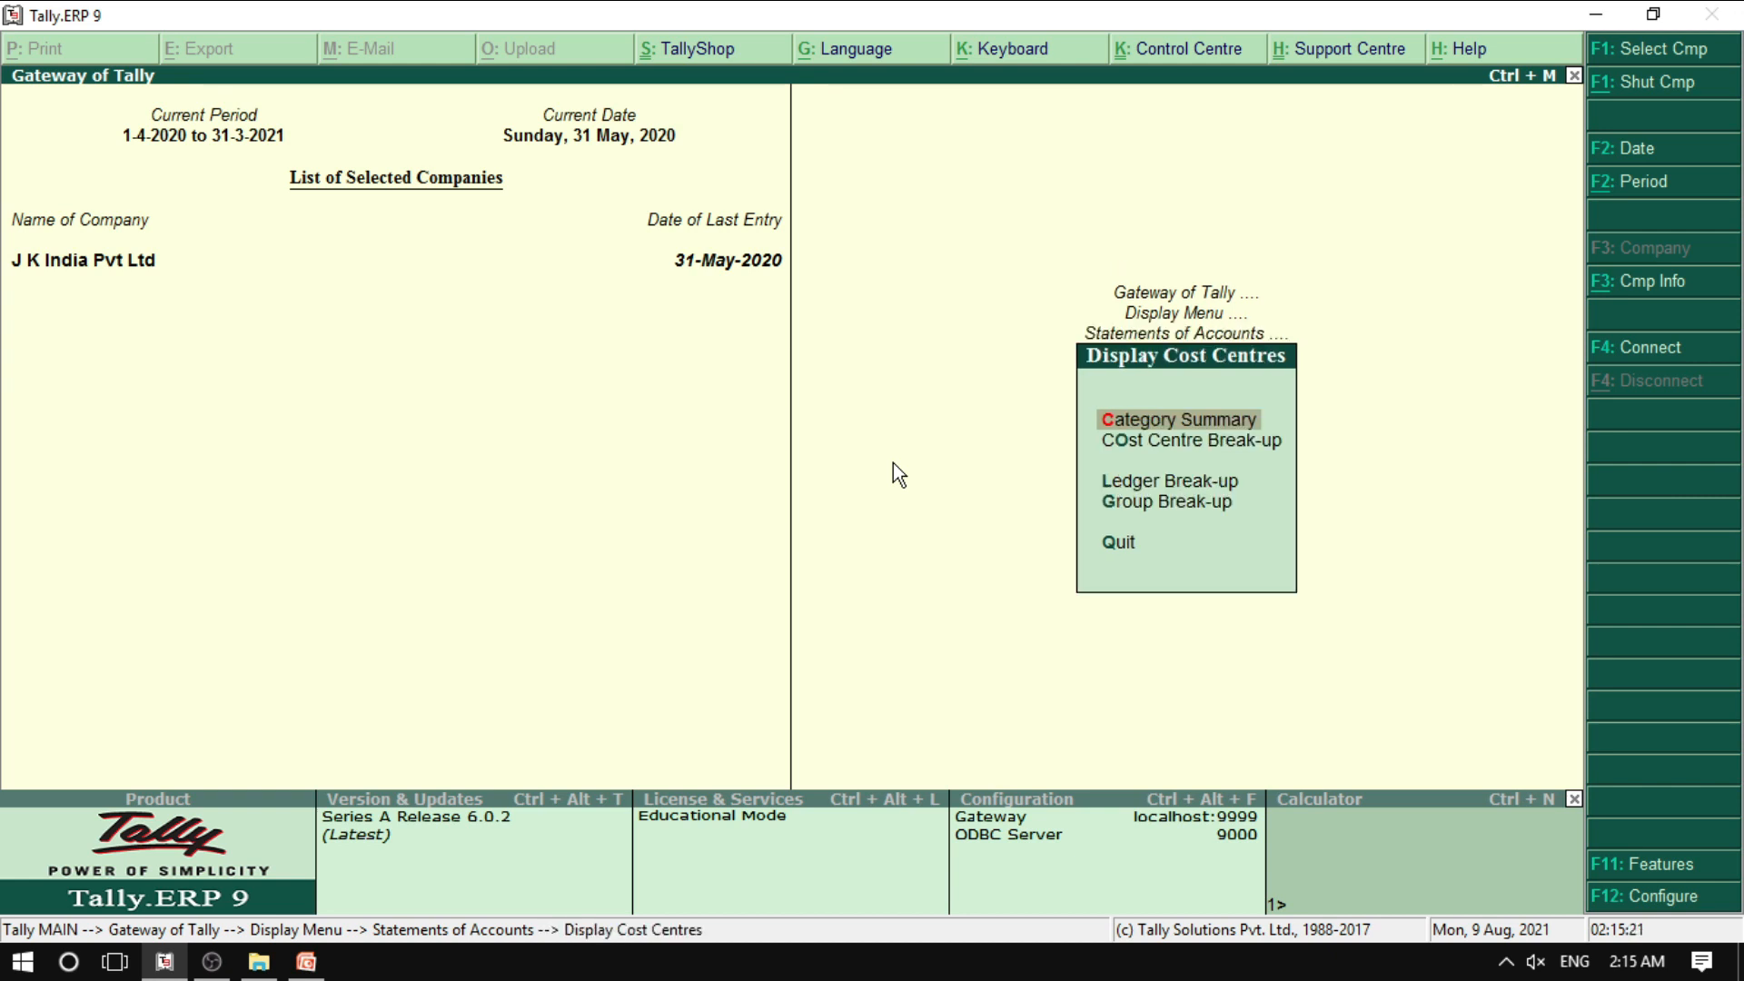
{"action": "key", "text": "Return"}
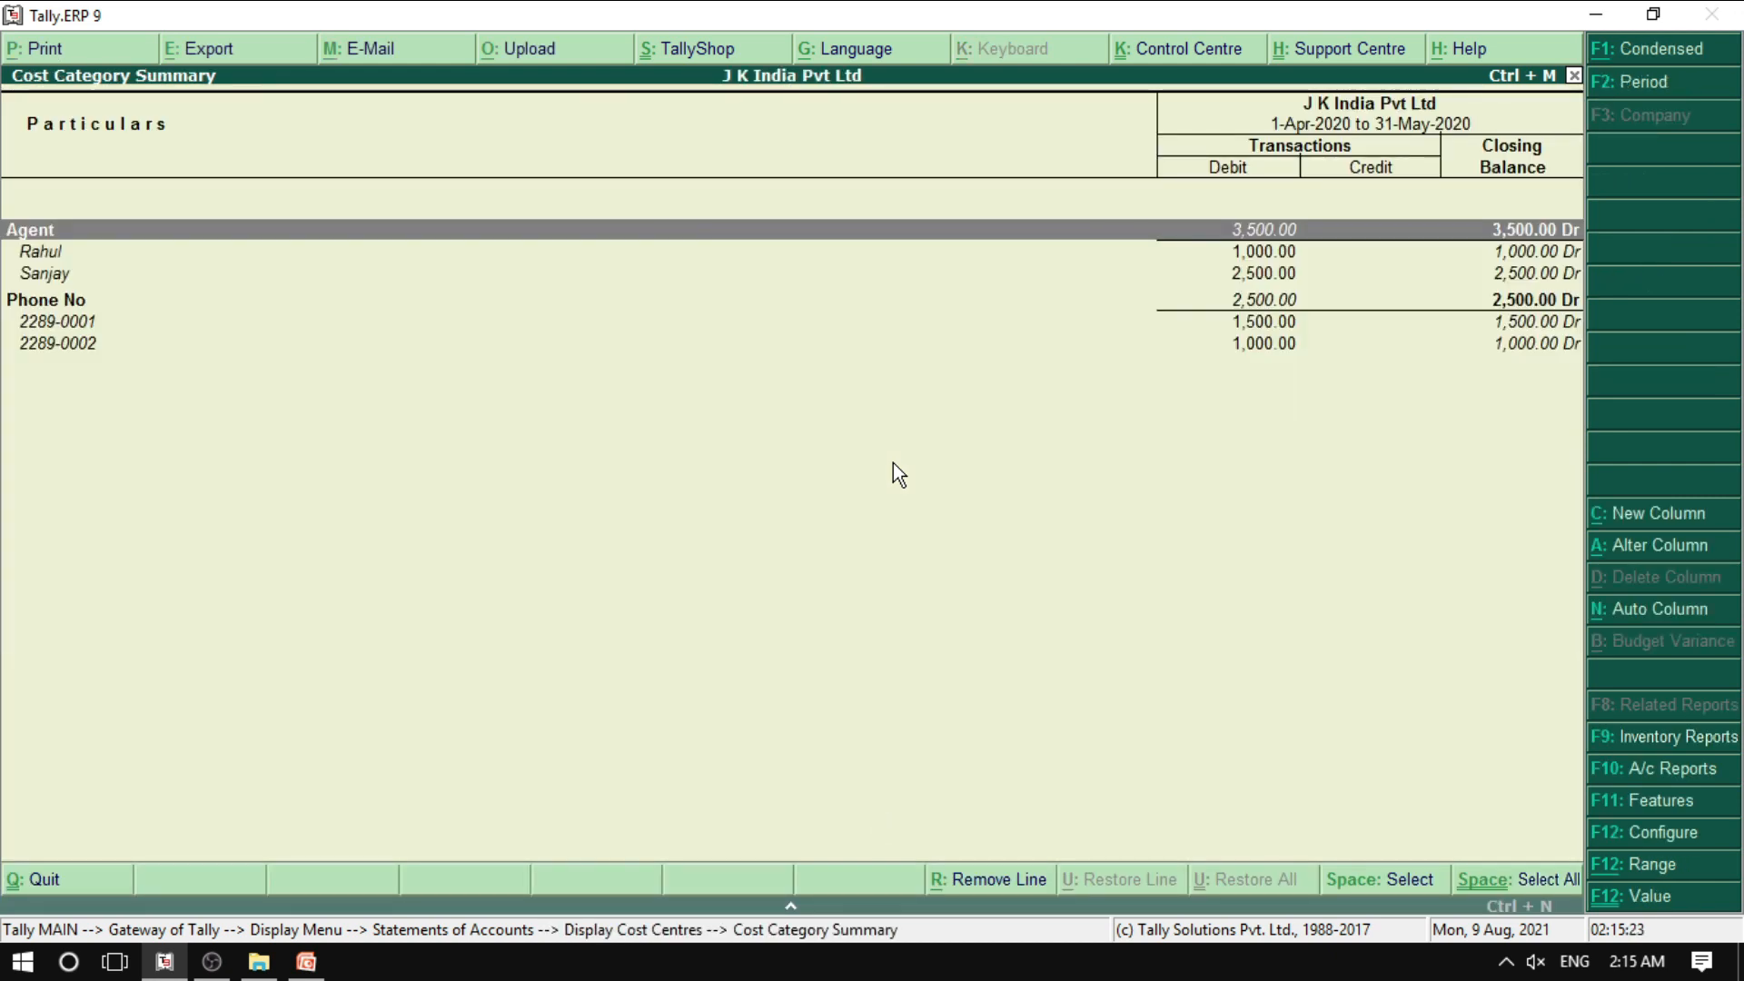
- Show the cost category summary in detail and examine the amounts of each Agent and Phone No cost centre
{"action": "key", "text": "alt+F1"}
{"action": "key", "text": "alt+F1"}
{"action": "key", "text": "alt+F1"}
{"action": "key", "text": "alt+F1"}
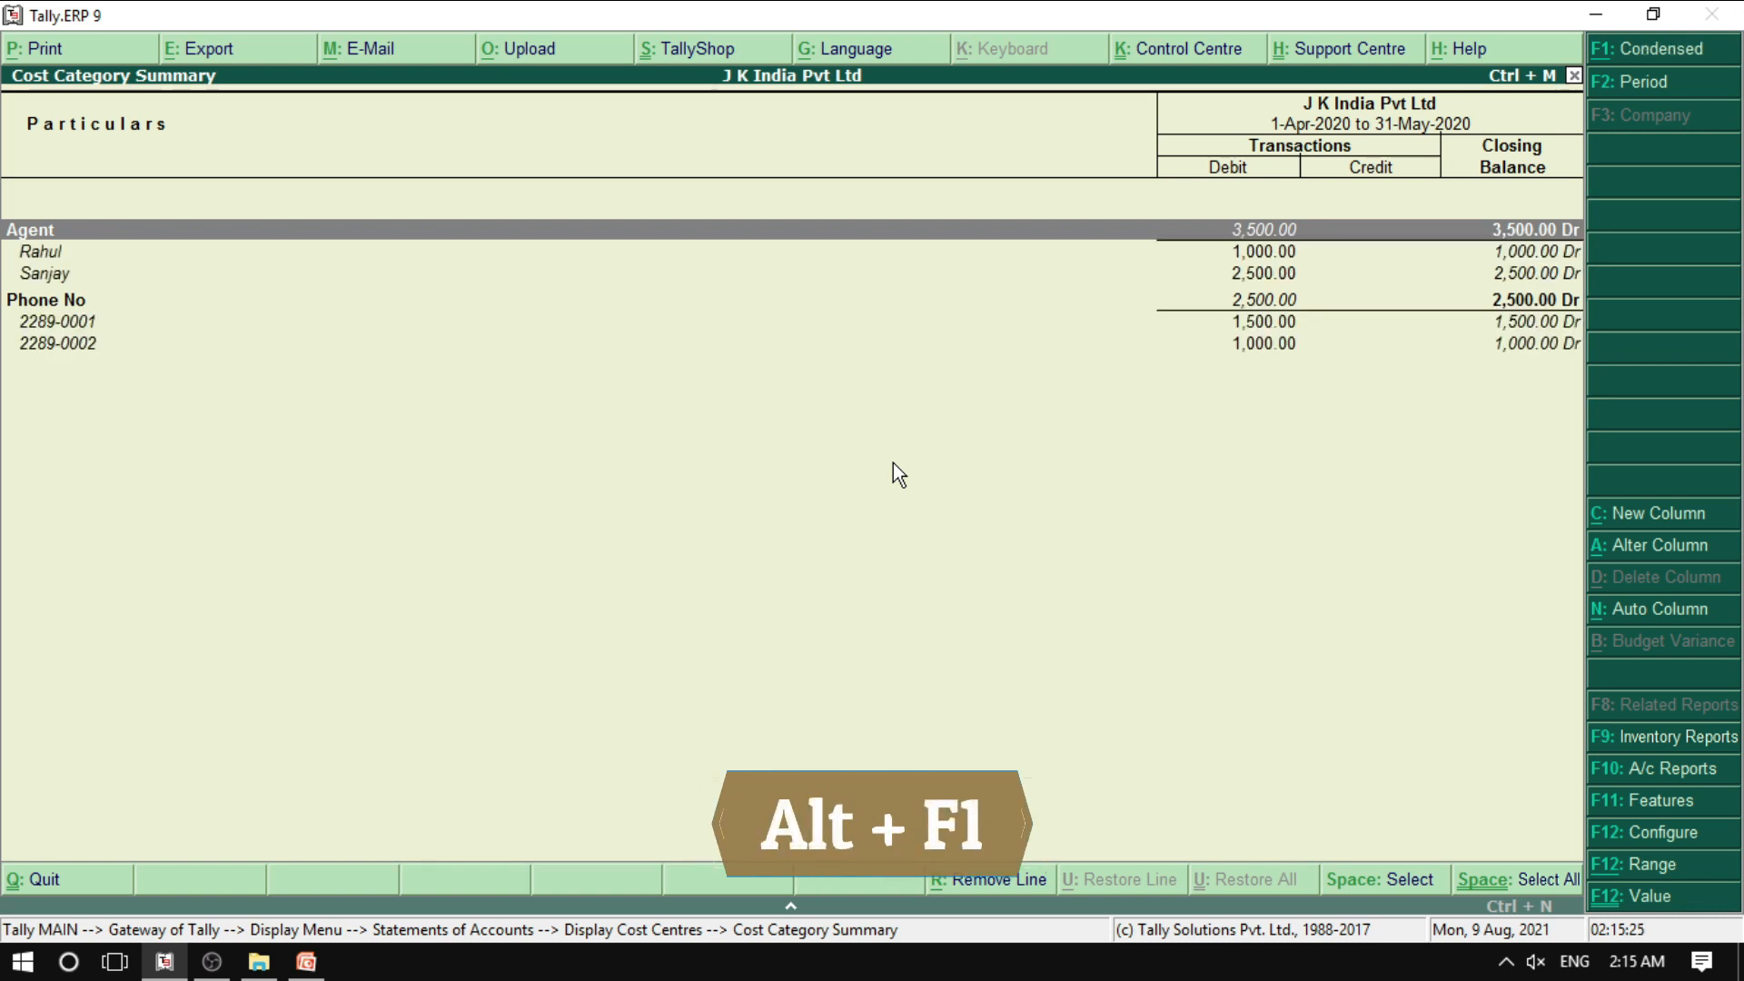
{"action": "key", "text": "Down"}
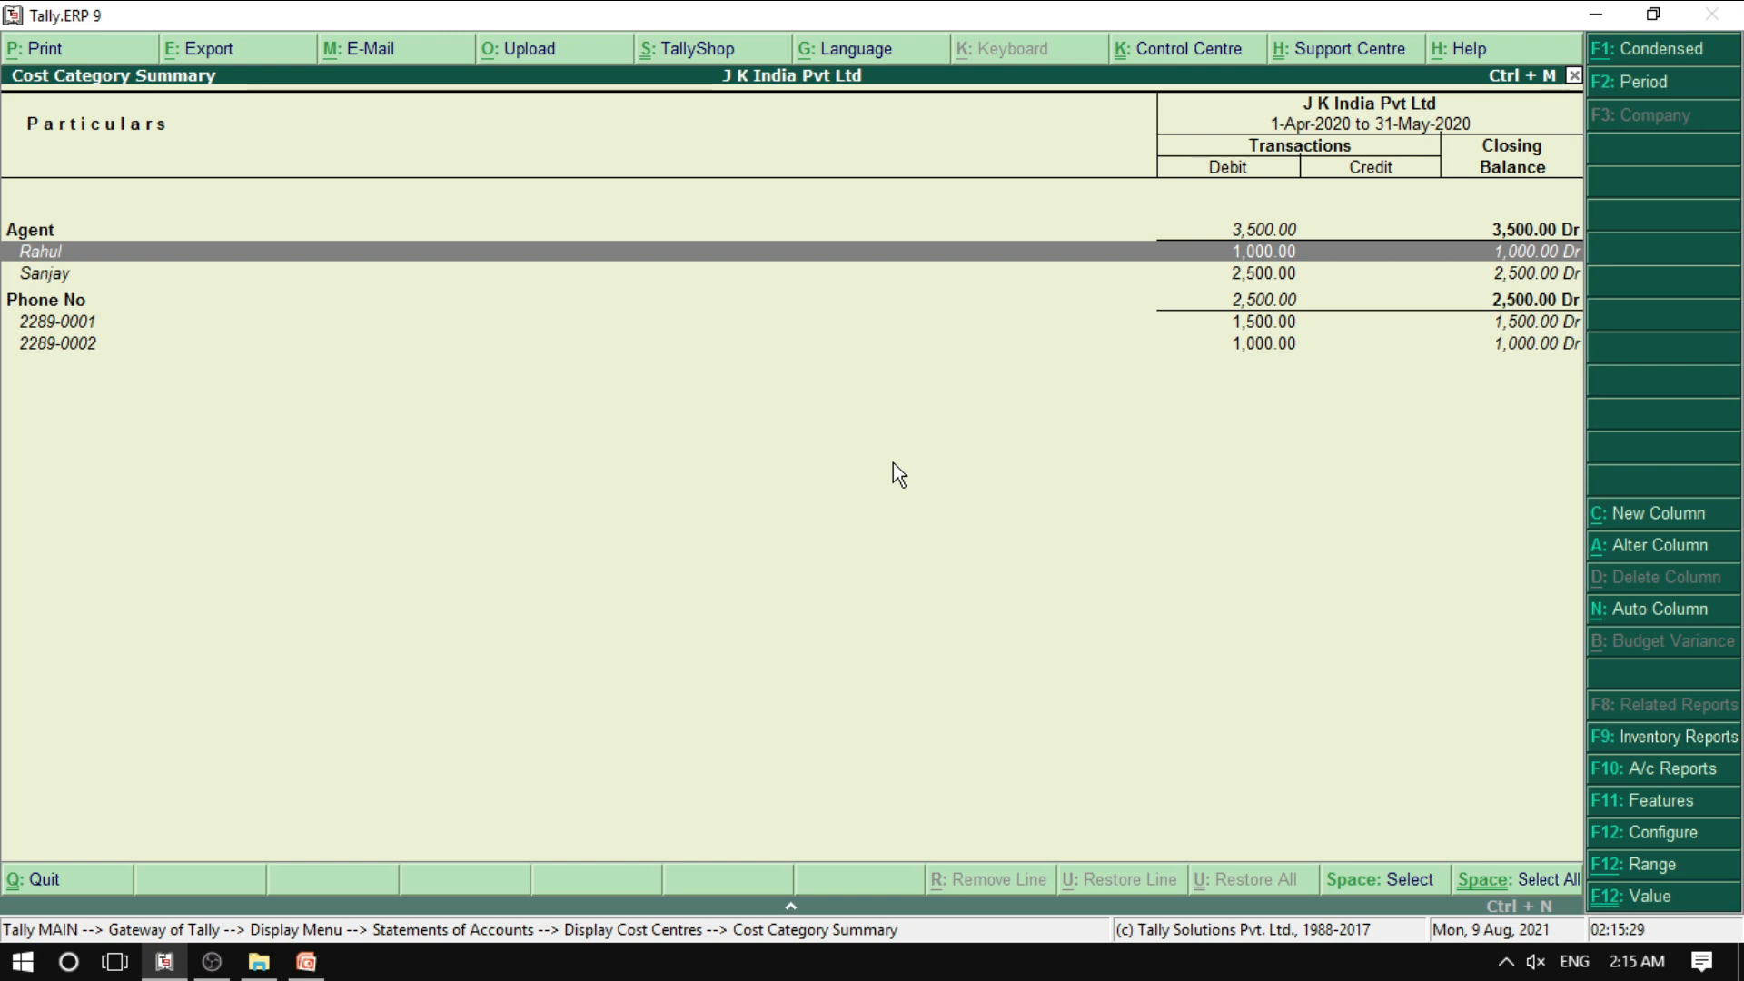
{"action": "key", "text": "Down"}
{"action": "key", "text": "Down"}
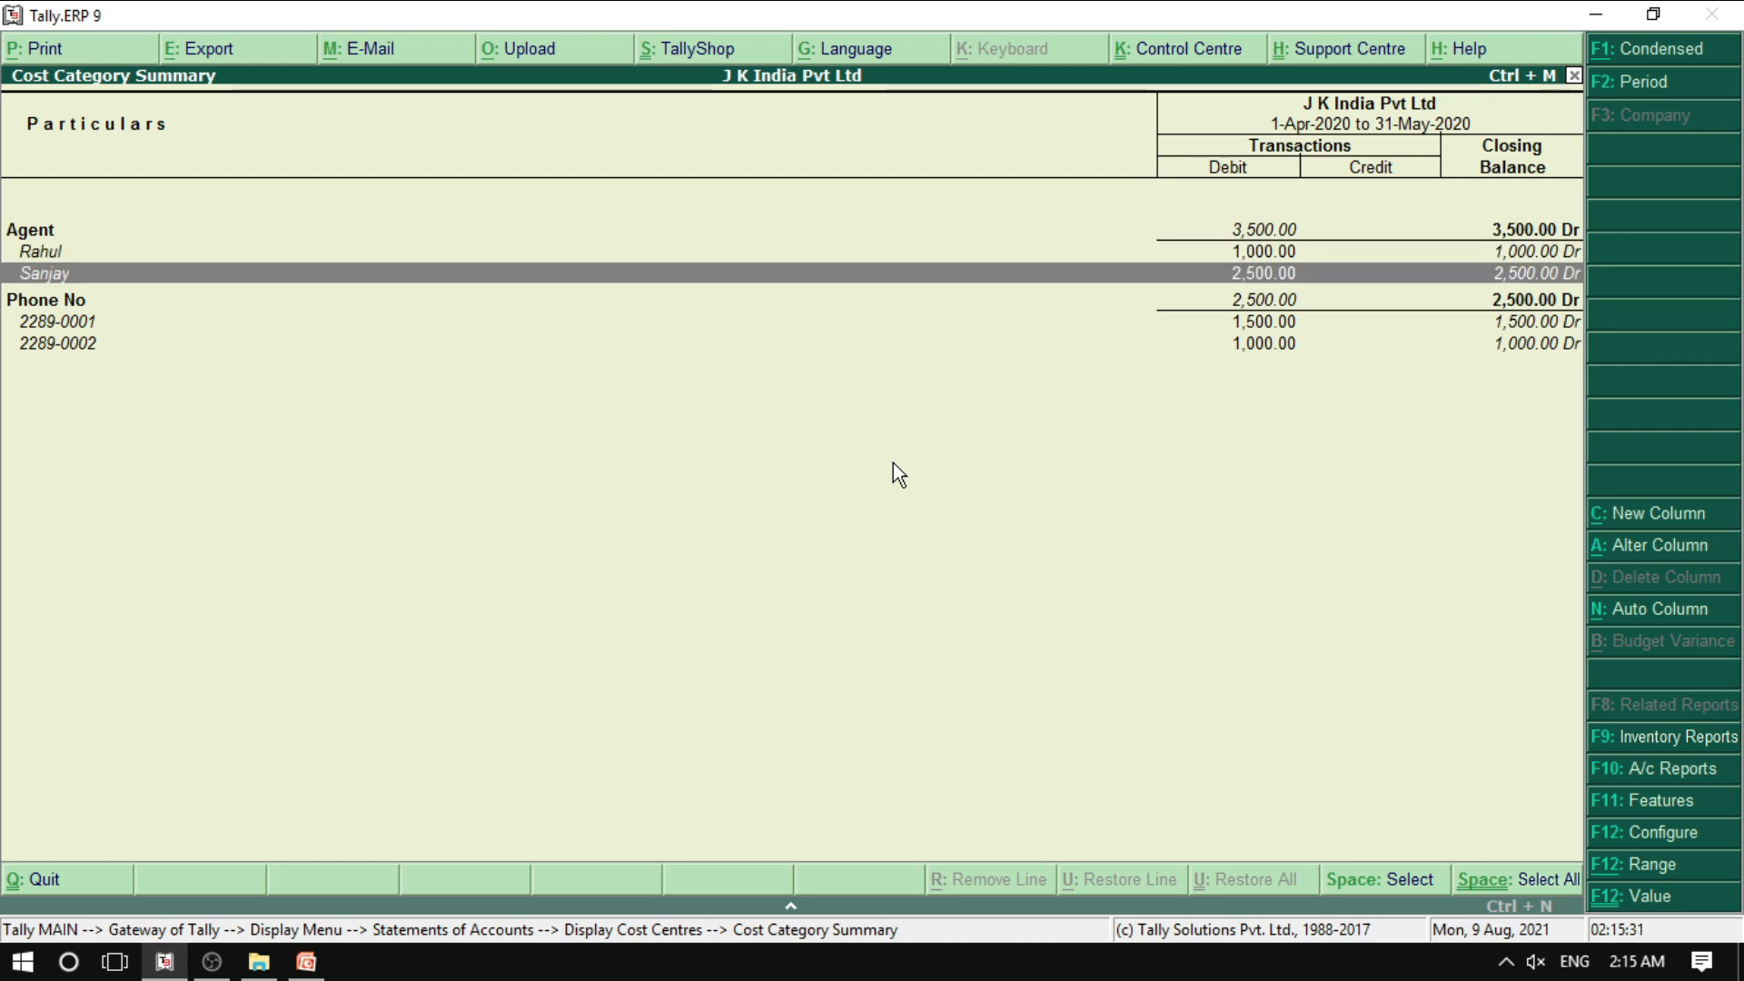
{"action": "key", "text": "Down"}
{"action": "key", "text": "Down"}
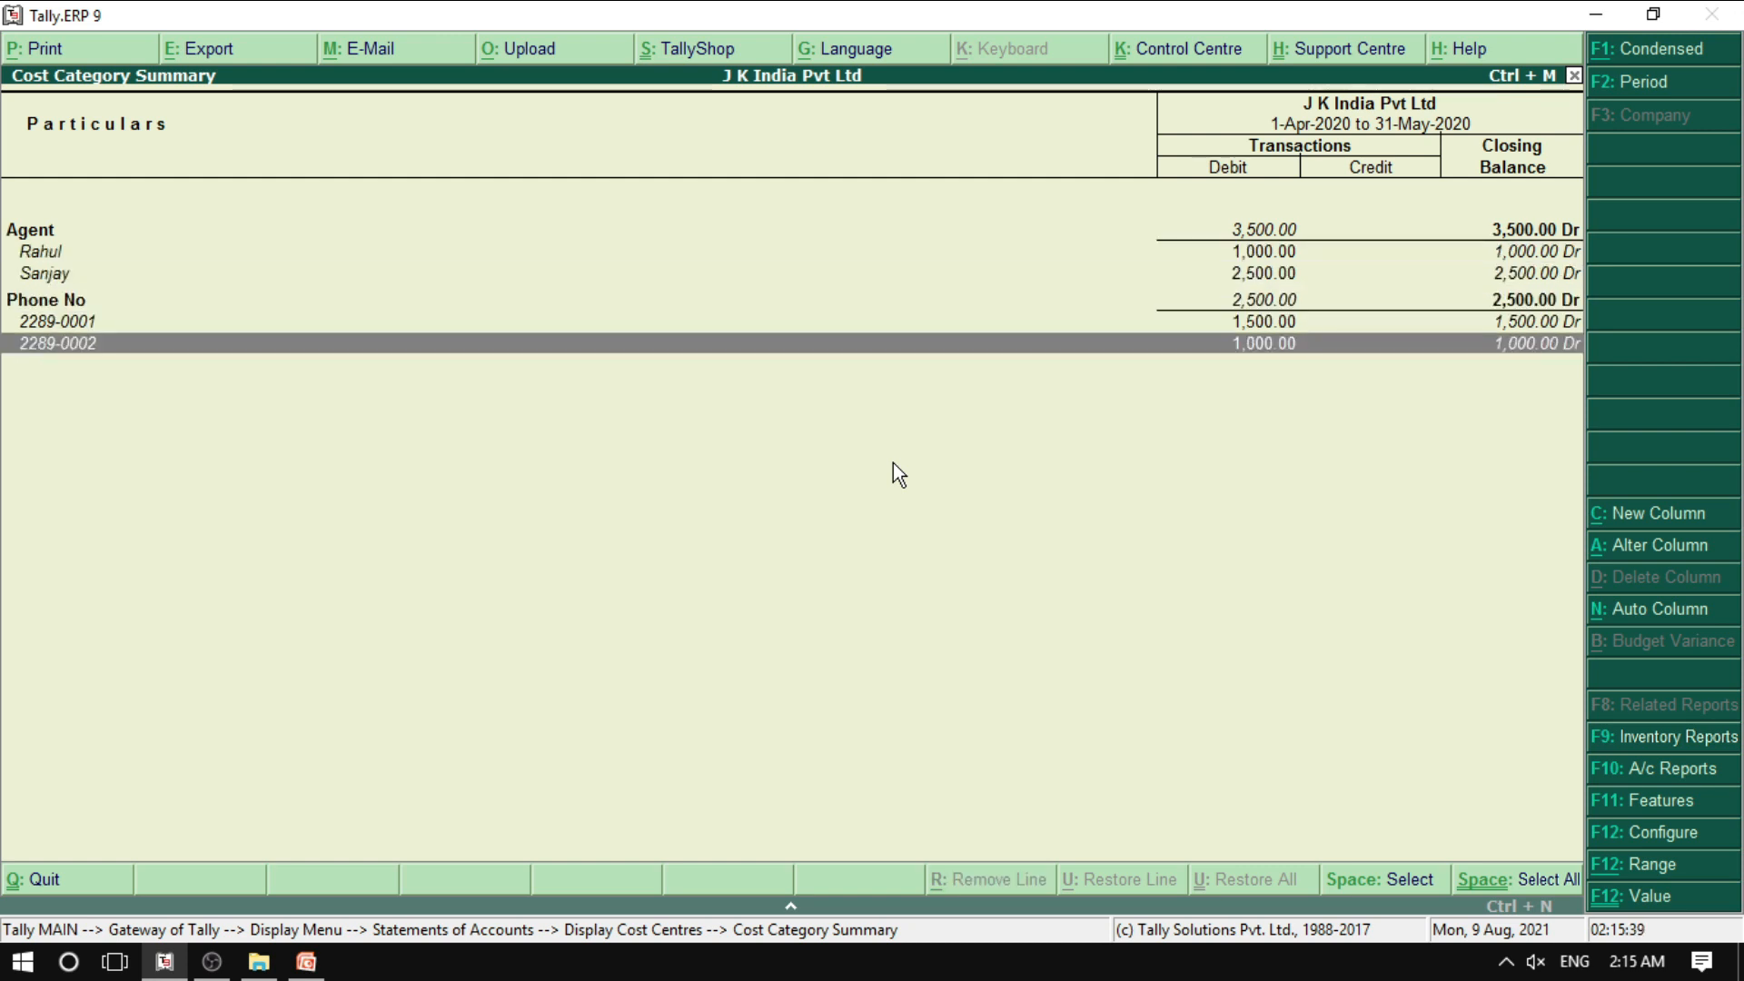
{"action": "key", "text": "Up"}
{"action": "key", "text": "Down"}
{"action": "key", "text": "Up"}
{"action": "key", "text": "Down"}
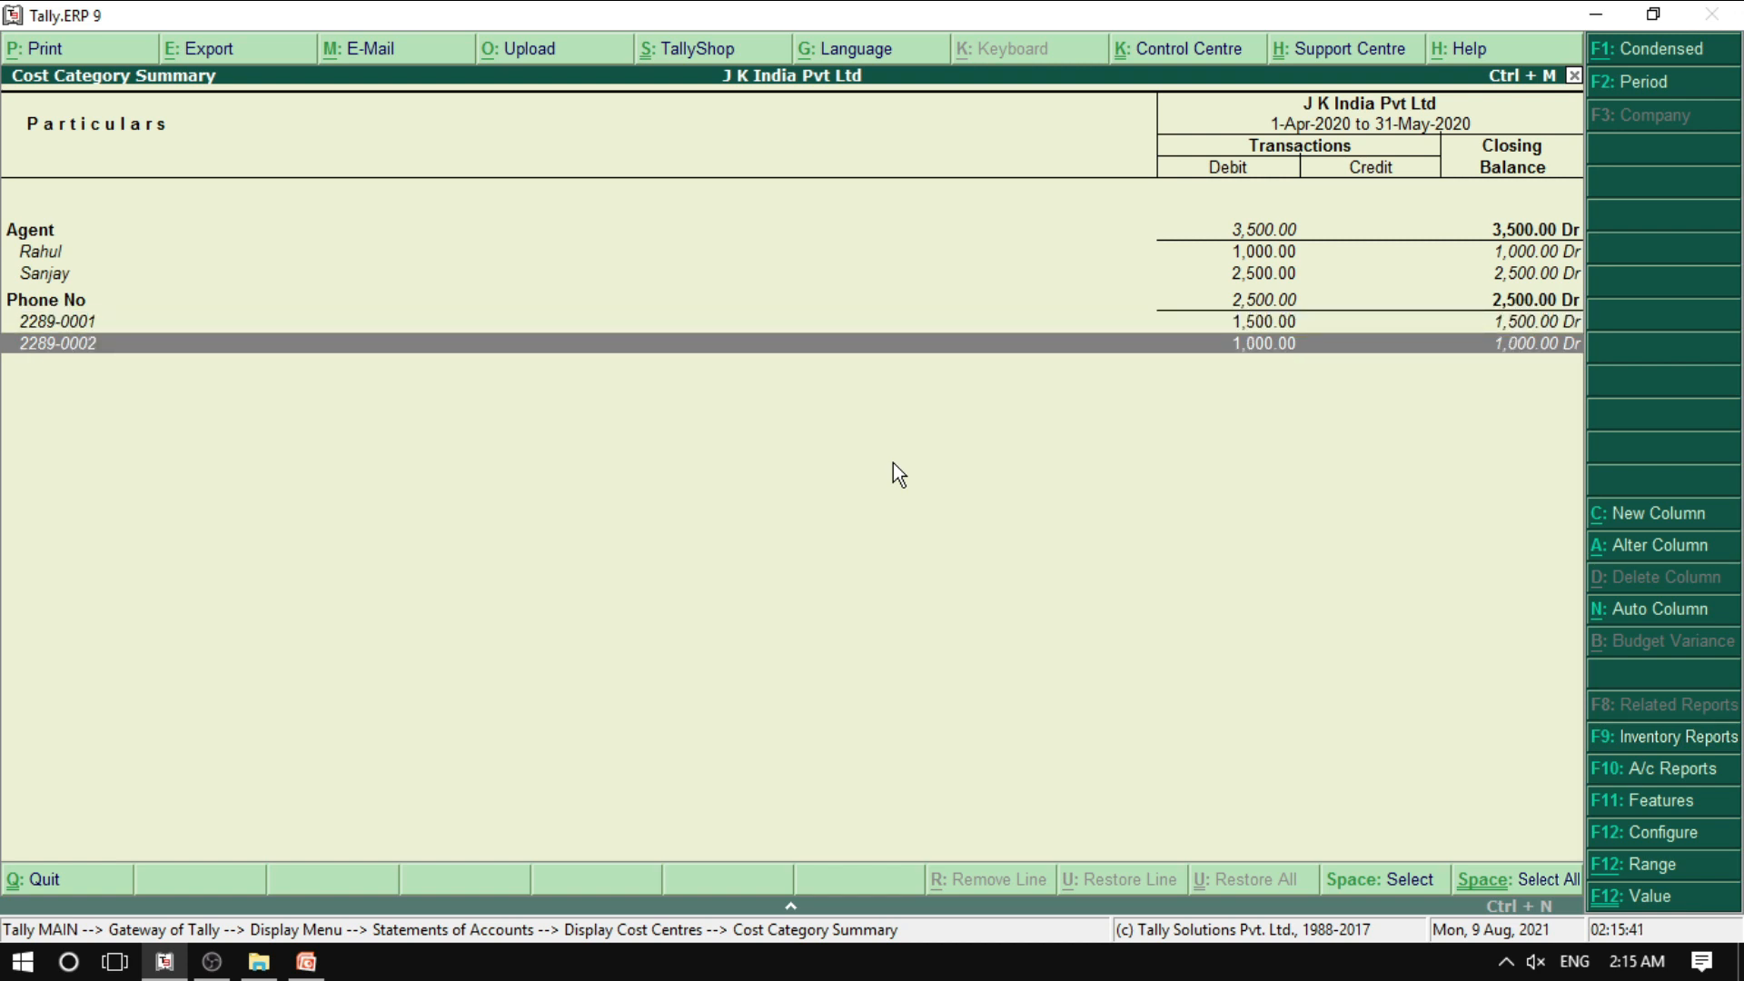
{"action": "key", "text": "Up"}
{"action": "key", "text": "Up"}
{"action": "key", "text": "Up"}
{"action": "key", "text": "Up"}
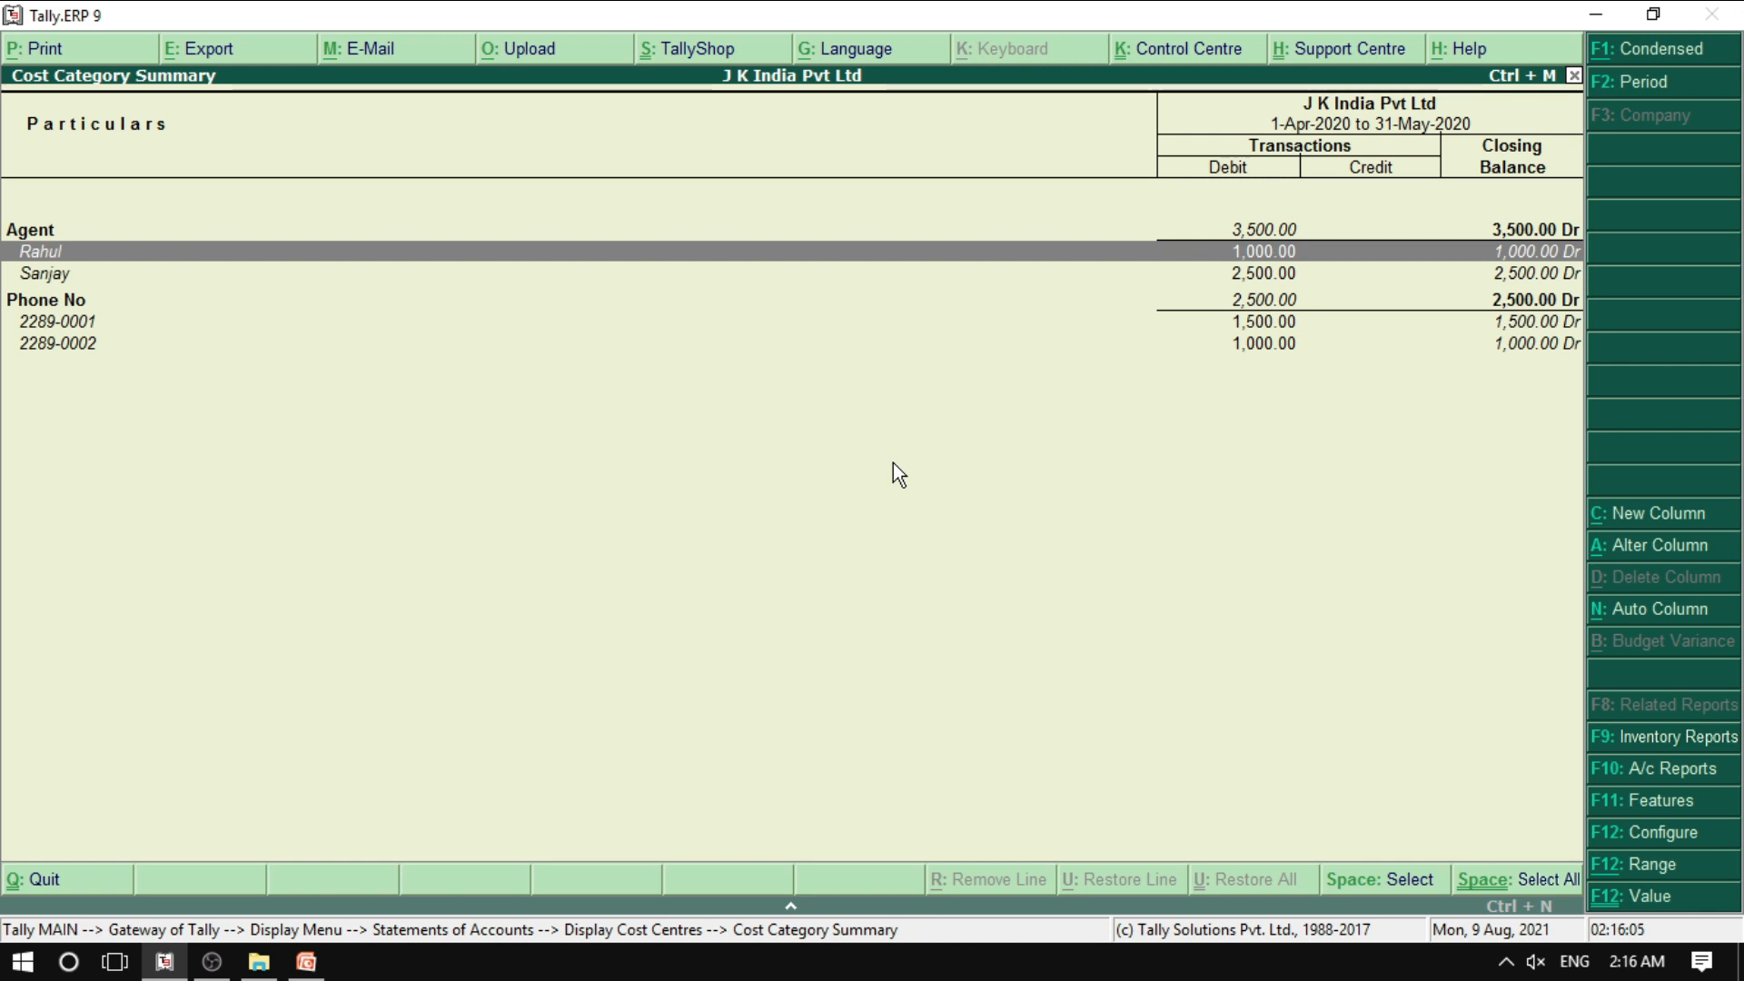
- Drill into the first-listed agent's cost centre and examine its monthly summary across the year
{"action": "key", "text": "Return"}
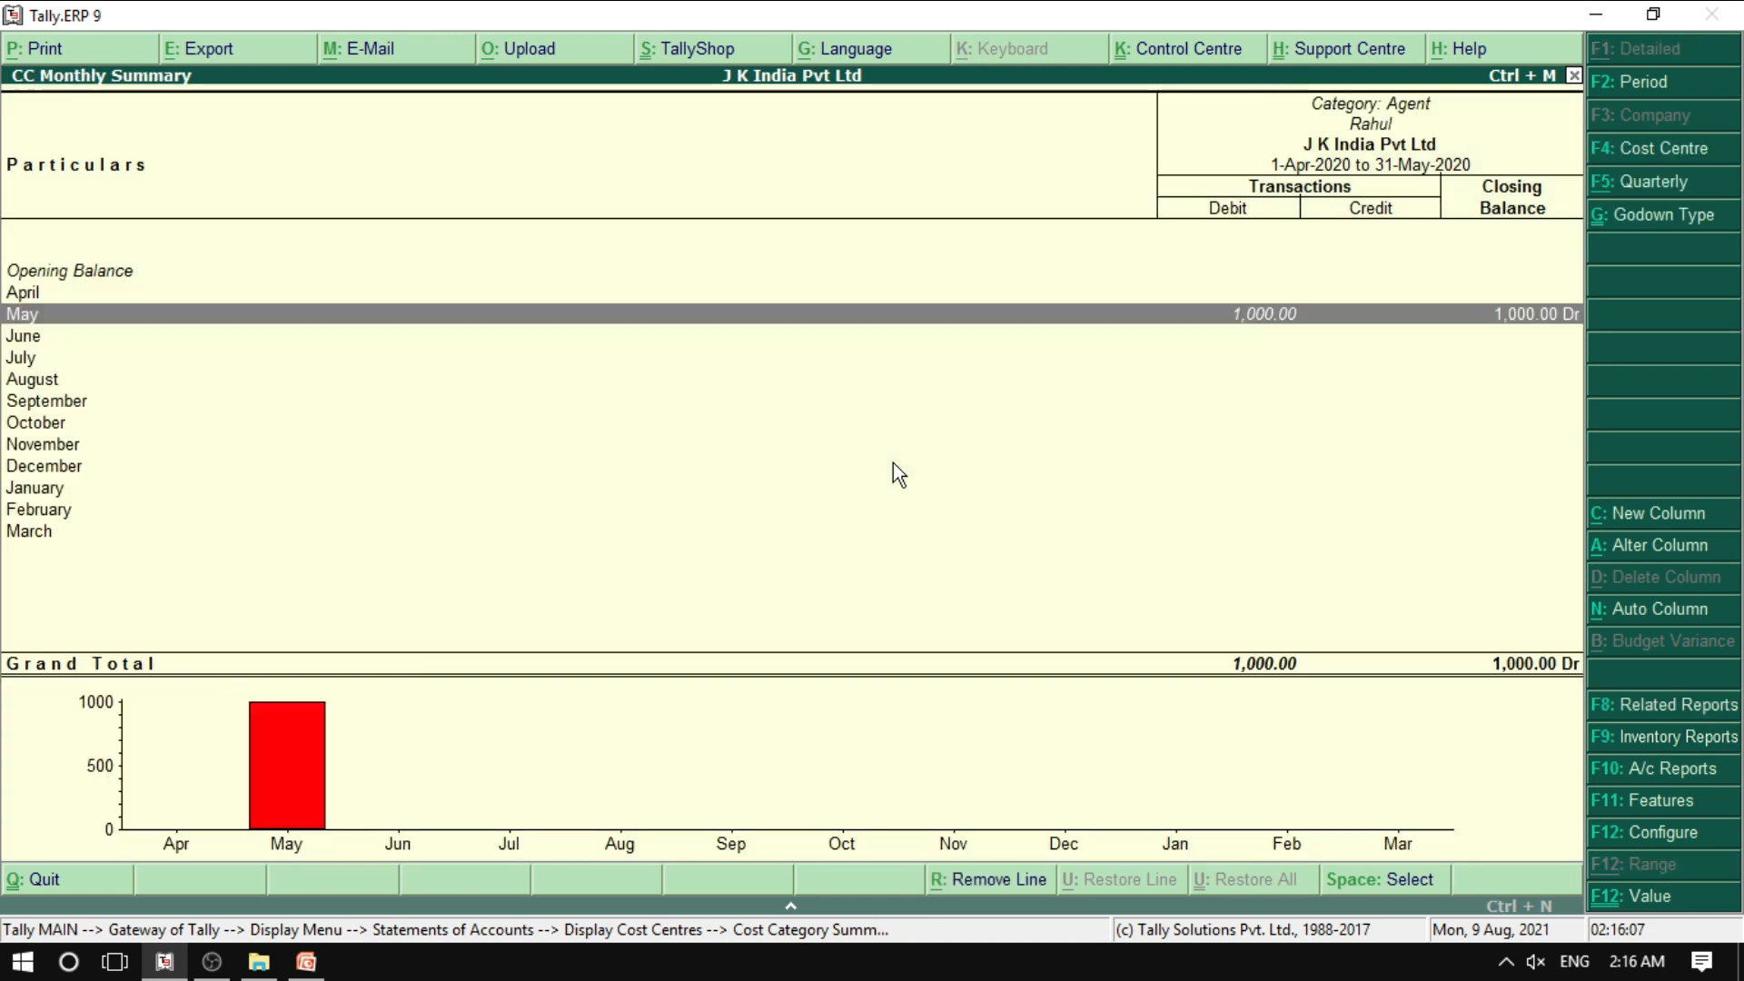
{"action": "key", "text": "Down"}
{"action": "key", "text": "Up"}
{"action": "key", "text": "Up"}
{"action": "key", "text": "Down"}
{"action": "key", "text": "Down"}
{"action": "key", "text": "Down"}
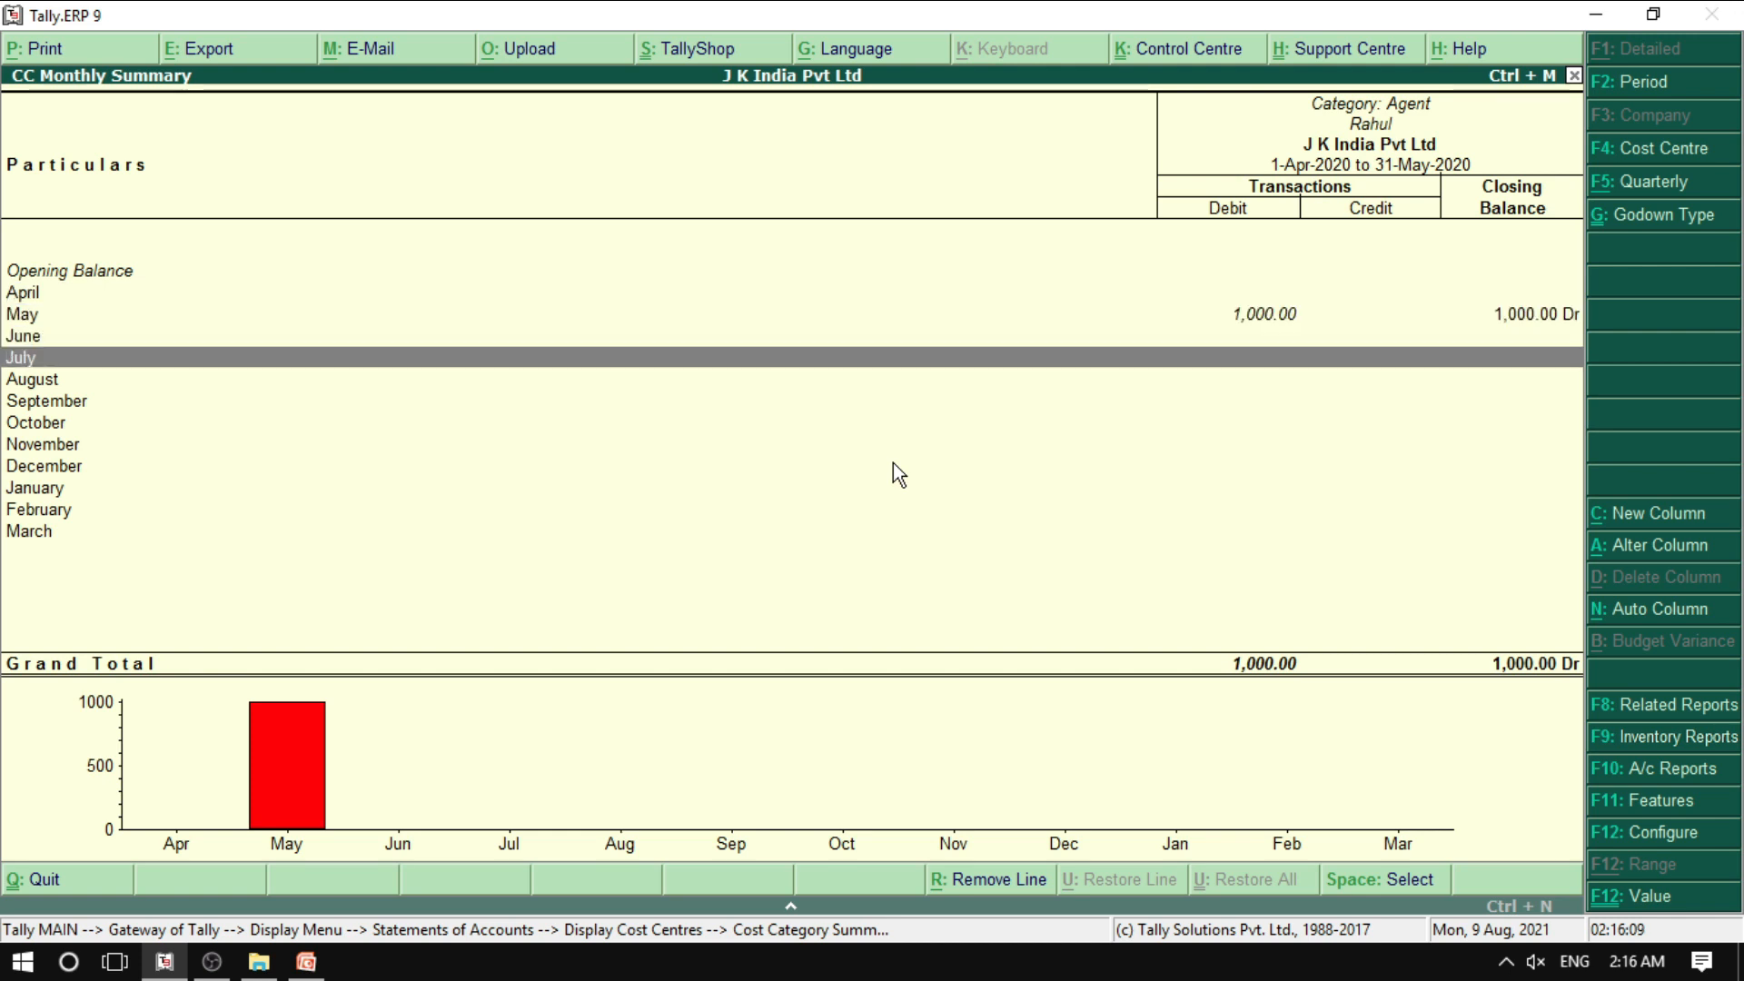
{"action": "key", "text": "Up"}
{"action": "key", "text": "Up"}
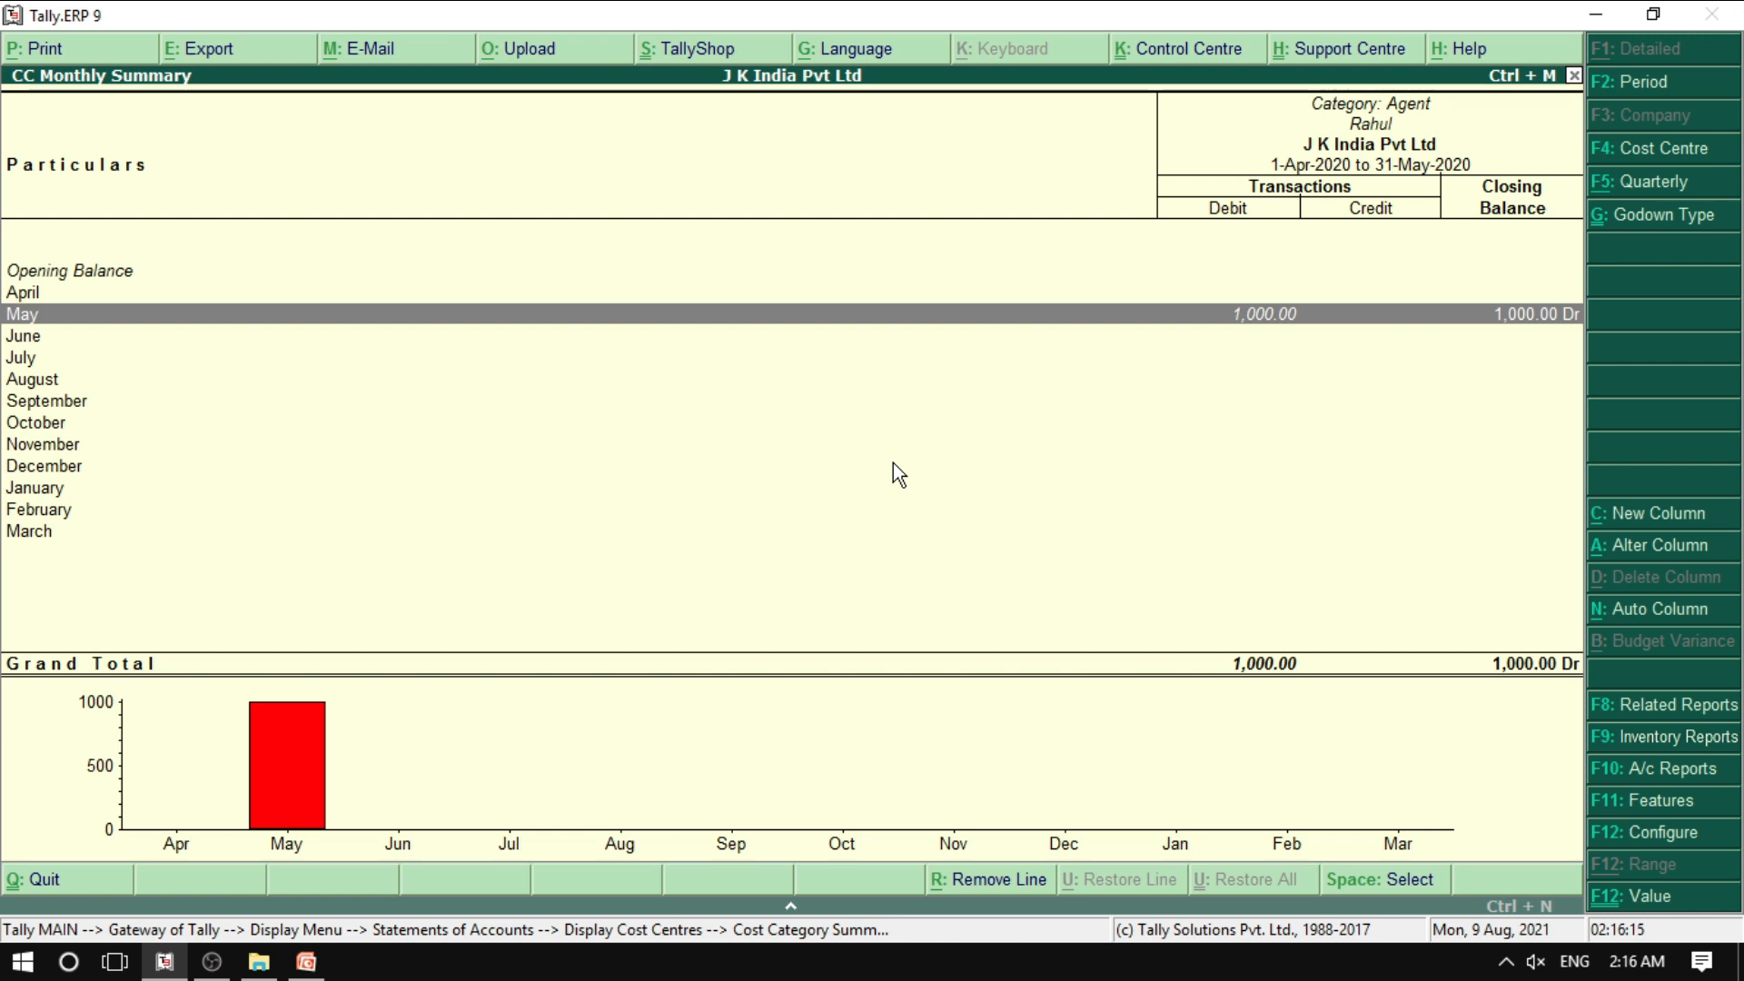
{"action": "key", "text": "Down"}
{"action": "key", "text": "Down"}
{"action": "key", "text": "Down"}
{"action": "key", "text": "Down"}
{"action": "key", "text": "Down"}
{"action": "key", "text": "Down"}
{"action": "key", "text": "Down"}
{"action": "key", "text": "Down"}
{"action": "key", "text": "Down"}
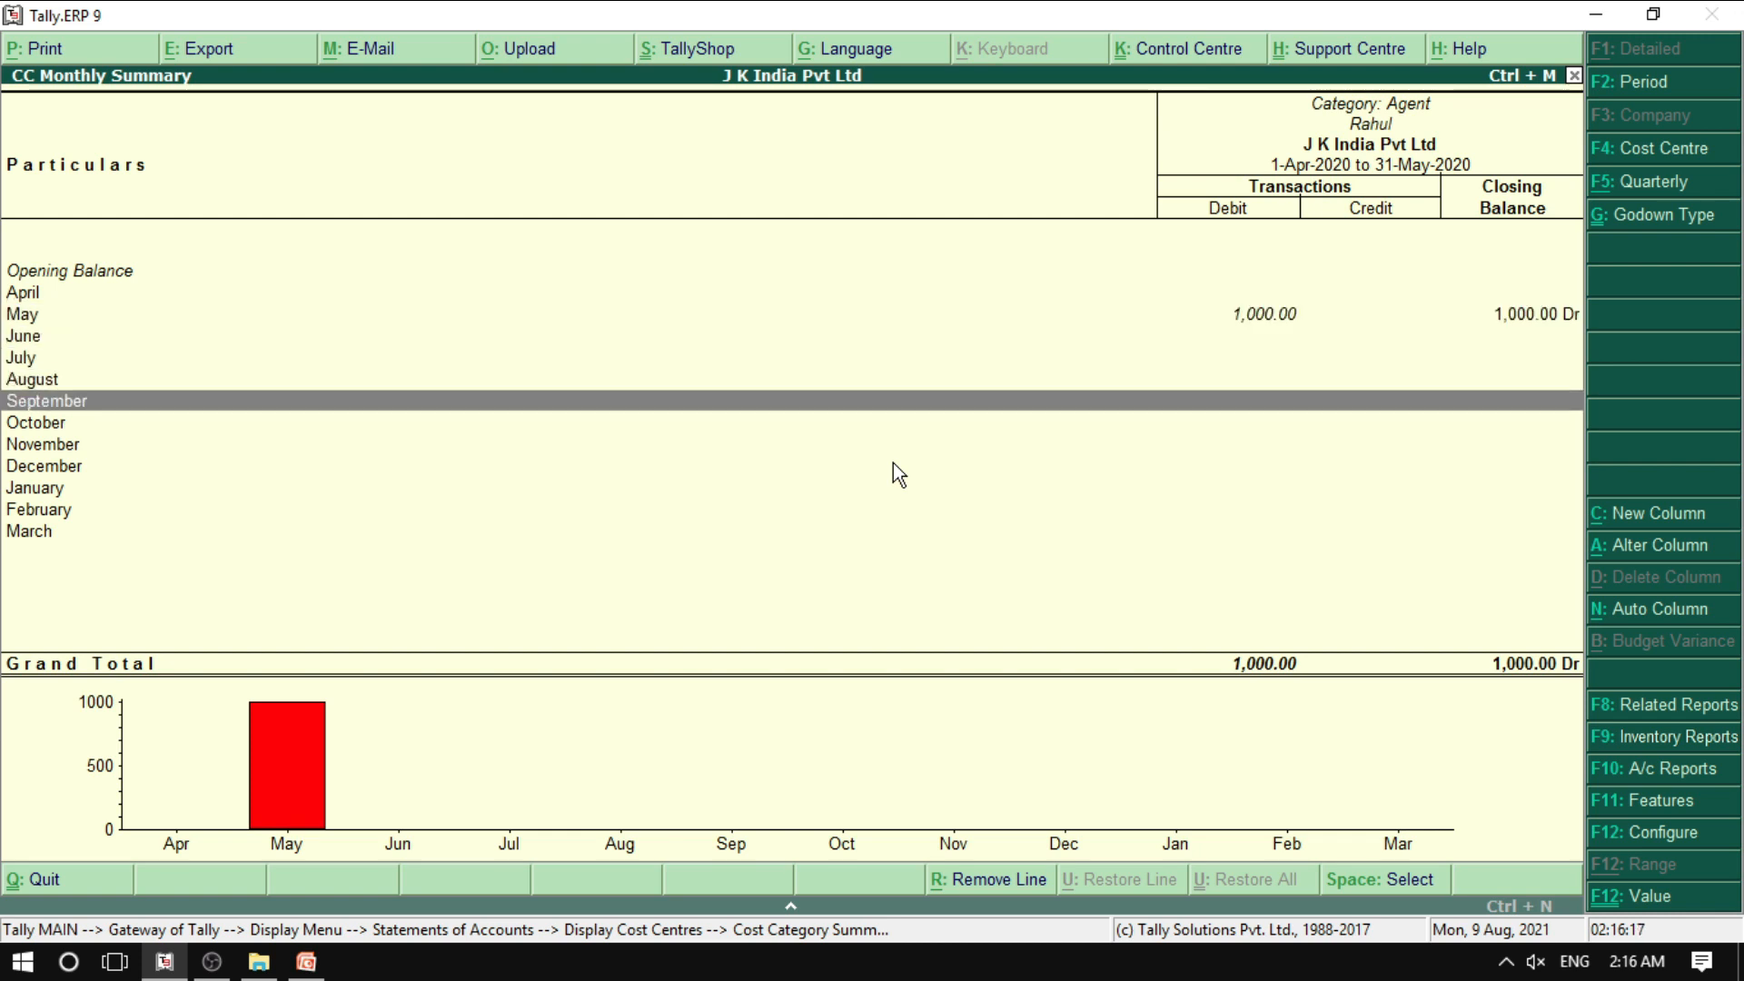
{"action": "key", "text": "Up"}
{"action": "key", "text": "Up"}
{"action": "key", "text": "Up"}
{"action": "key", "text": "Up"}
{"action": "key", "text": "Up"}
- Return to the category summary and examine the monthly summary of the second-listed agent's cost centre
{"action": "key", "text": "Escape"}
{"action": "key", "text": "Down"}
{"action": "key", "text": "Return"}
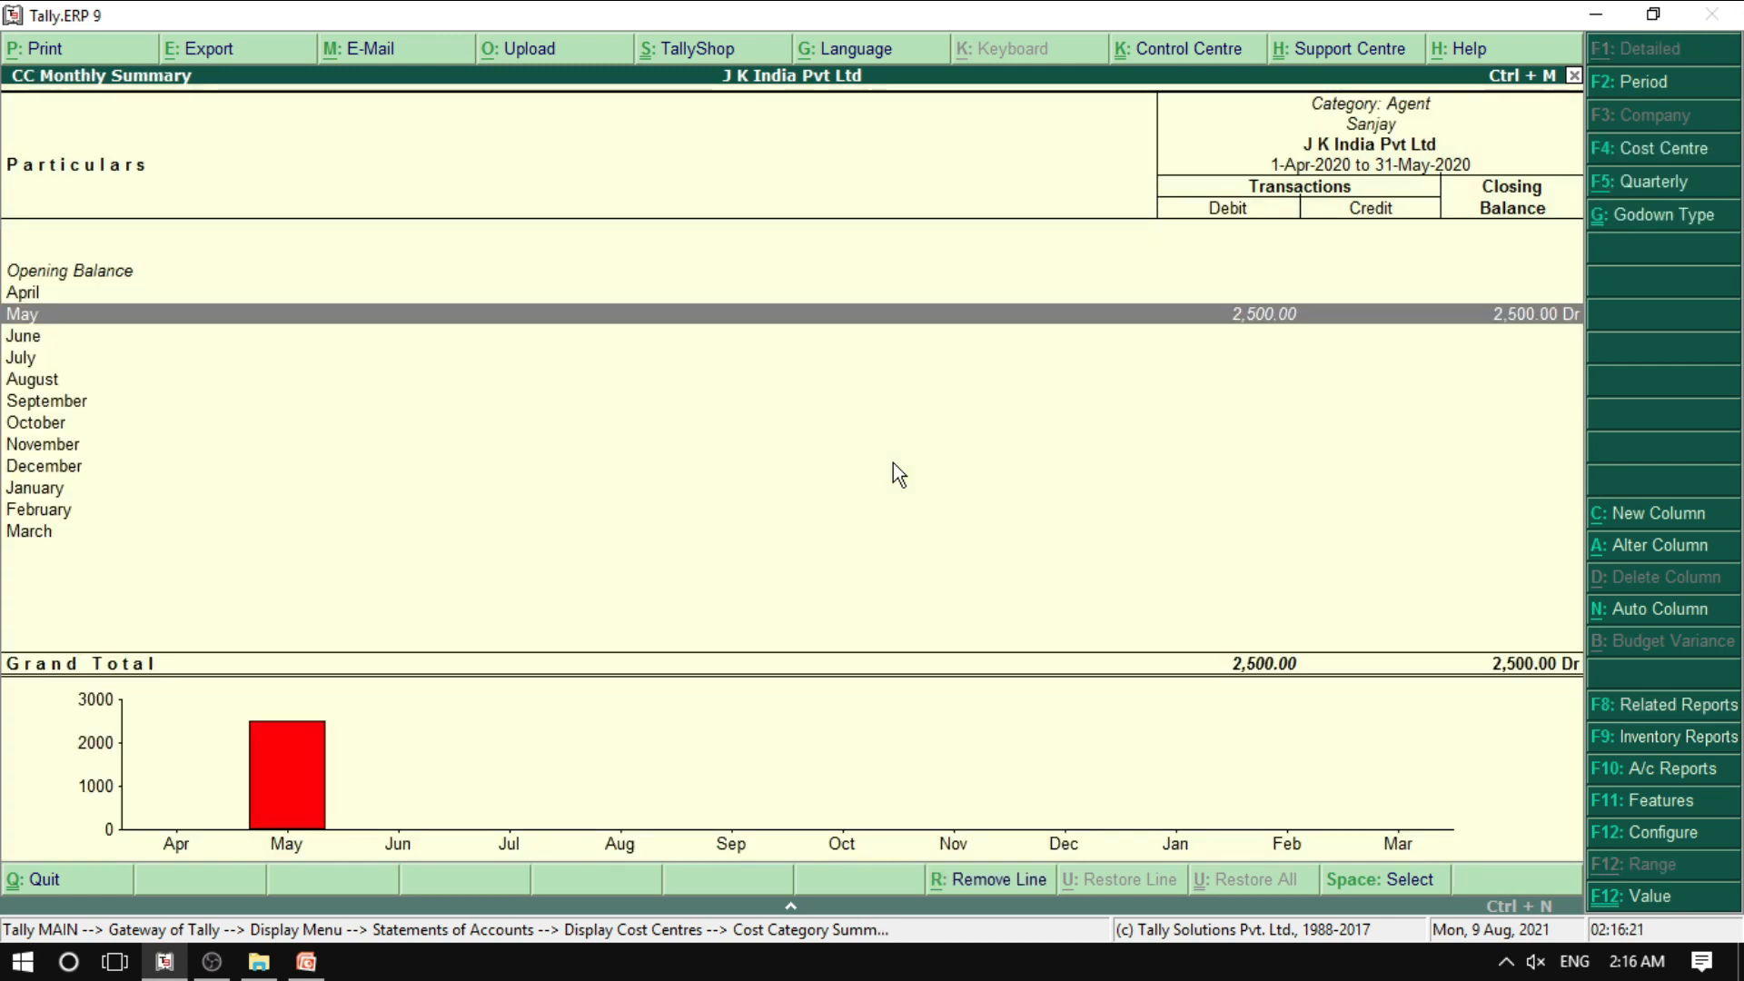
{"action": "key", "text": "Down"}
{"action": "key", "text": "Down"}
{"action": "key", "text": "Down"}
{"action": "key", "text": "Down"}
{"action": "key", "text": "Down"}
{"action": "key", "text": "Down"}
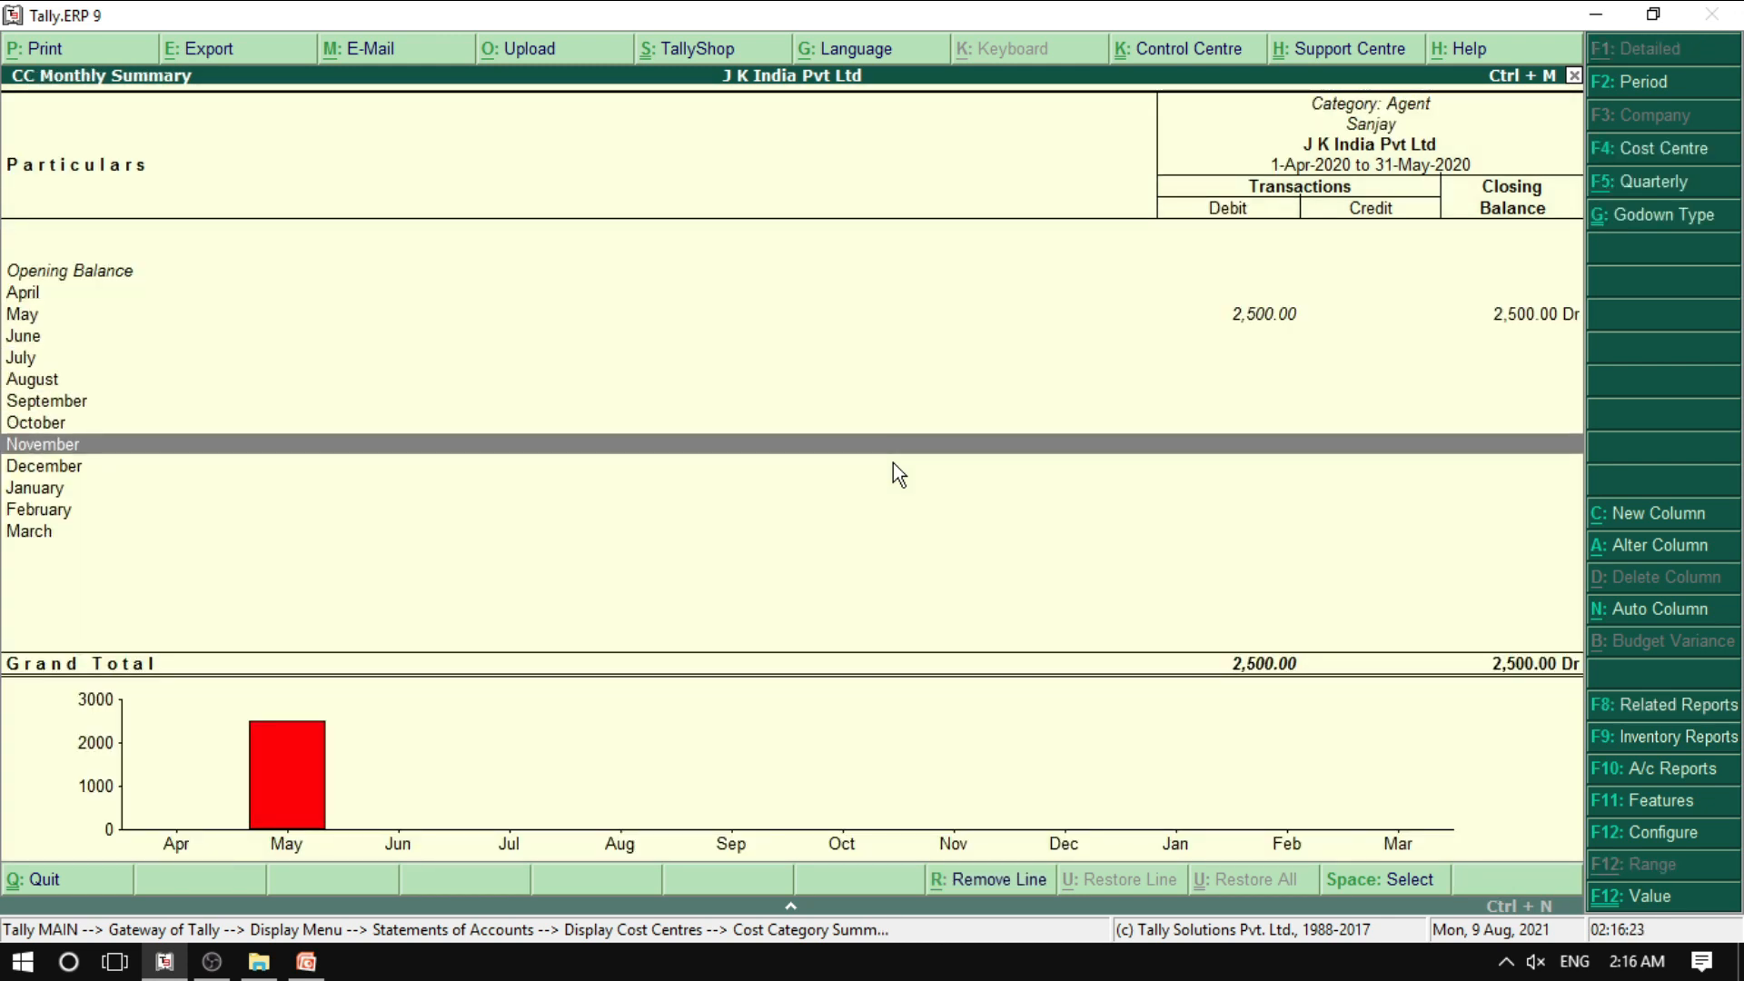
- Look back through the earlier months of the second-listed agent's cost centre summary
{"action": "key", "text": "Up"}
{"action": "key", "text": "Up"}
{"action": "key", "text": "Up"}
{"action": "key", "text": "Up"}
{"action": "key", "text": "Up"}
{"action": "key", "text": "Up"}
{"action": "key", "text": "Up"}
{"action": "key", "text": "Down"}
{"action": "key", "text": "Down"}
{"action": "key", "text": "Down"}
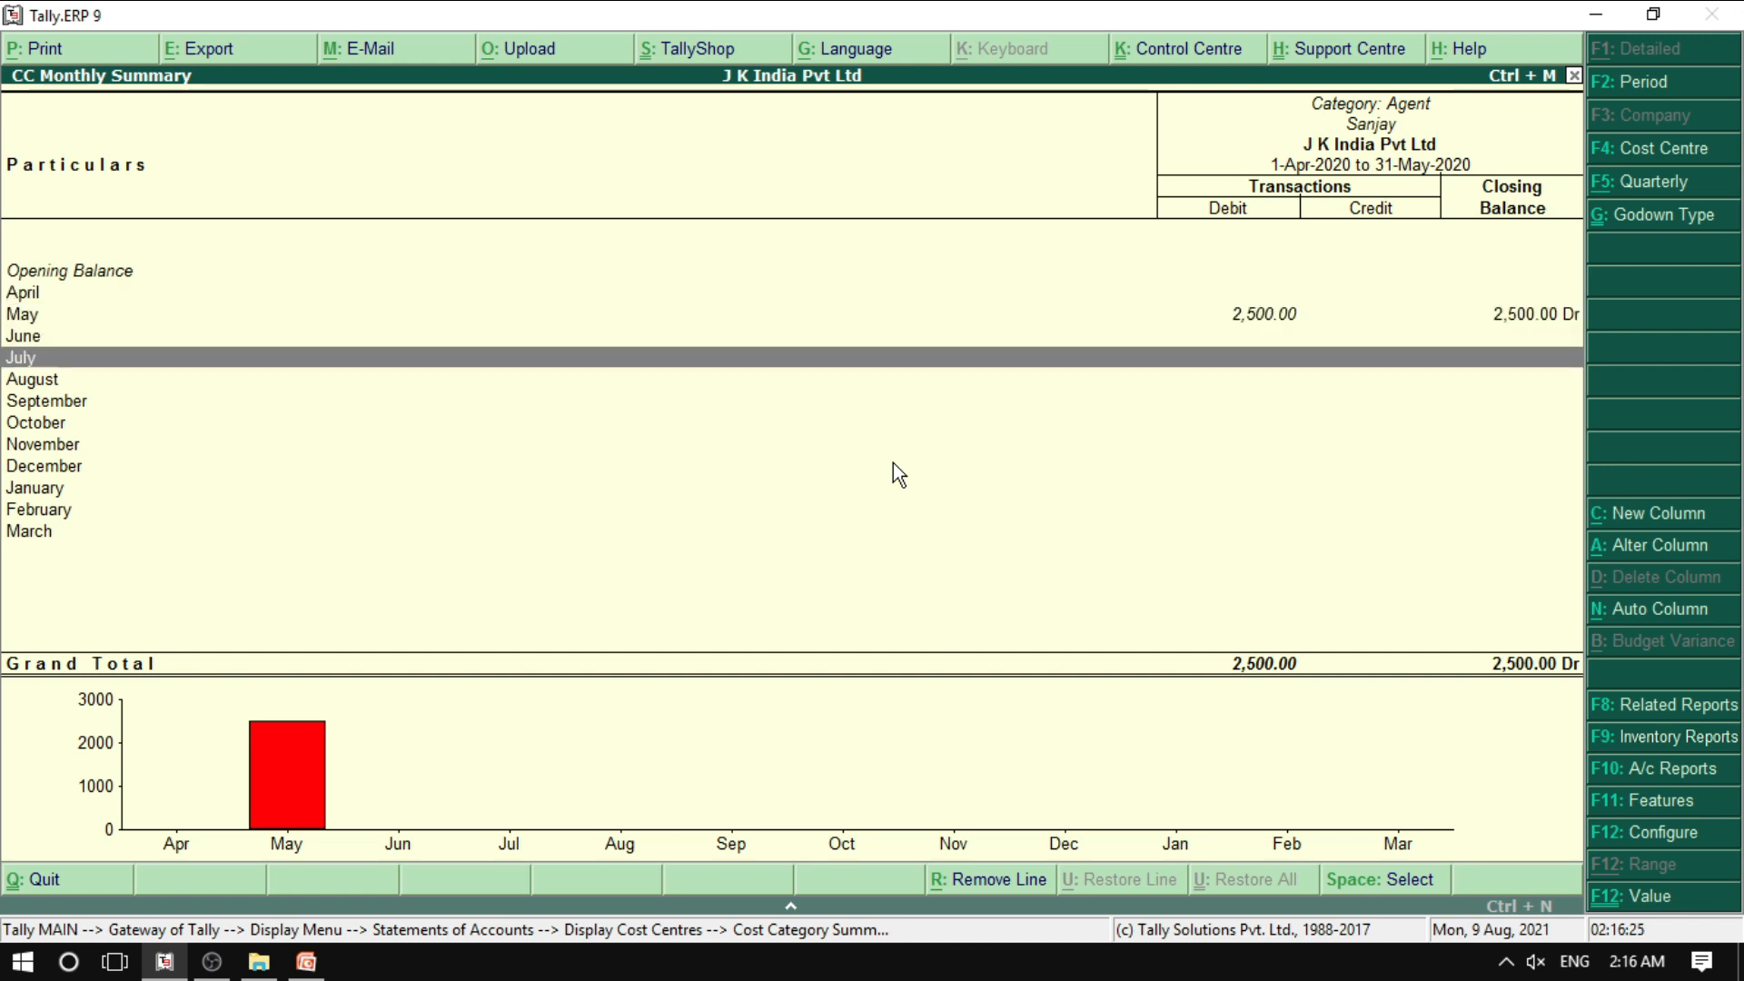
- Return to the cost category summary and open the monthly summary of the first-listed Phone No cost centre
{"action": "key", "text": "Escape"}
{"action": "key", "text": "Down"}
{"action": "key", "text": "Down"}
{"action": "key", "text": "Up"}
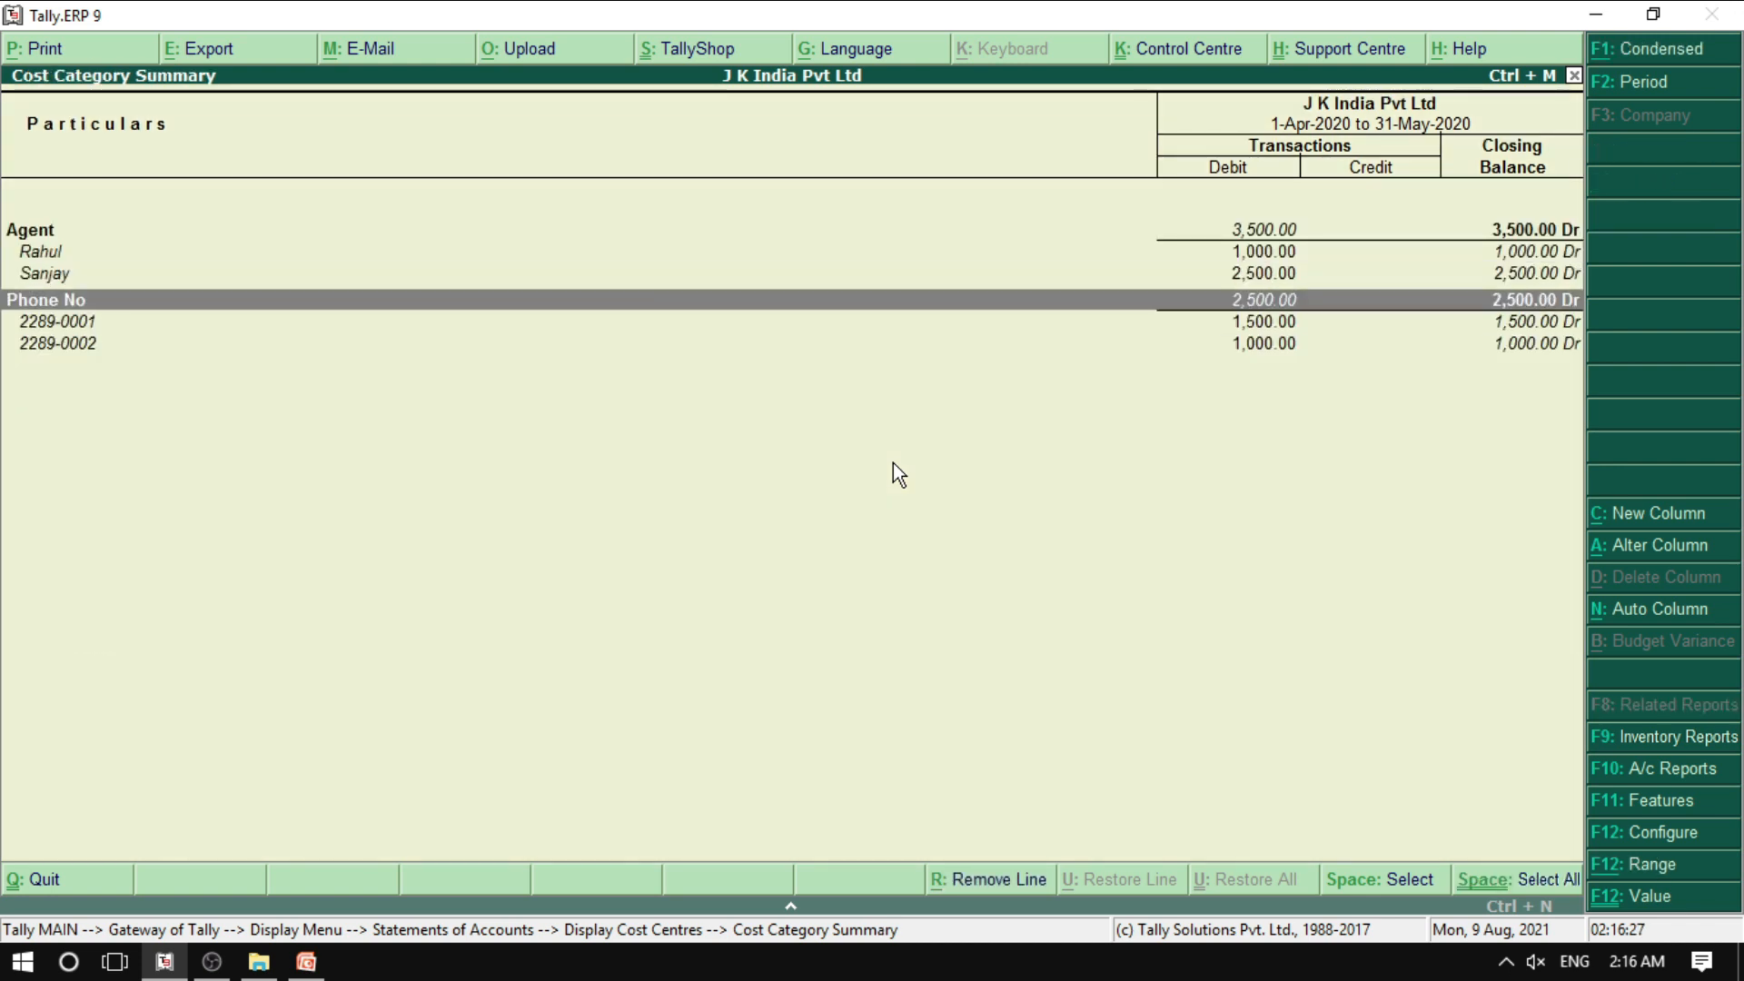
{"action": "key", "text": "Down"}
{"action": "key", "text": "Down"}
{"action": "key", "text": "Up"}
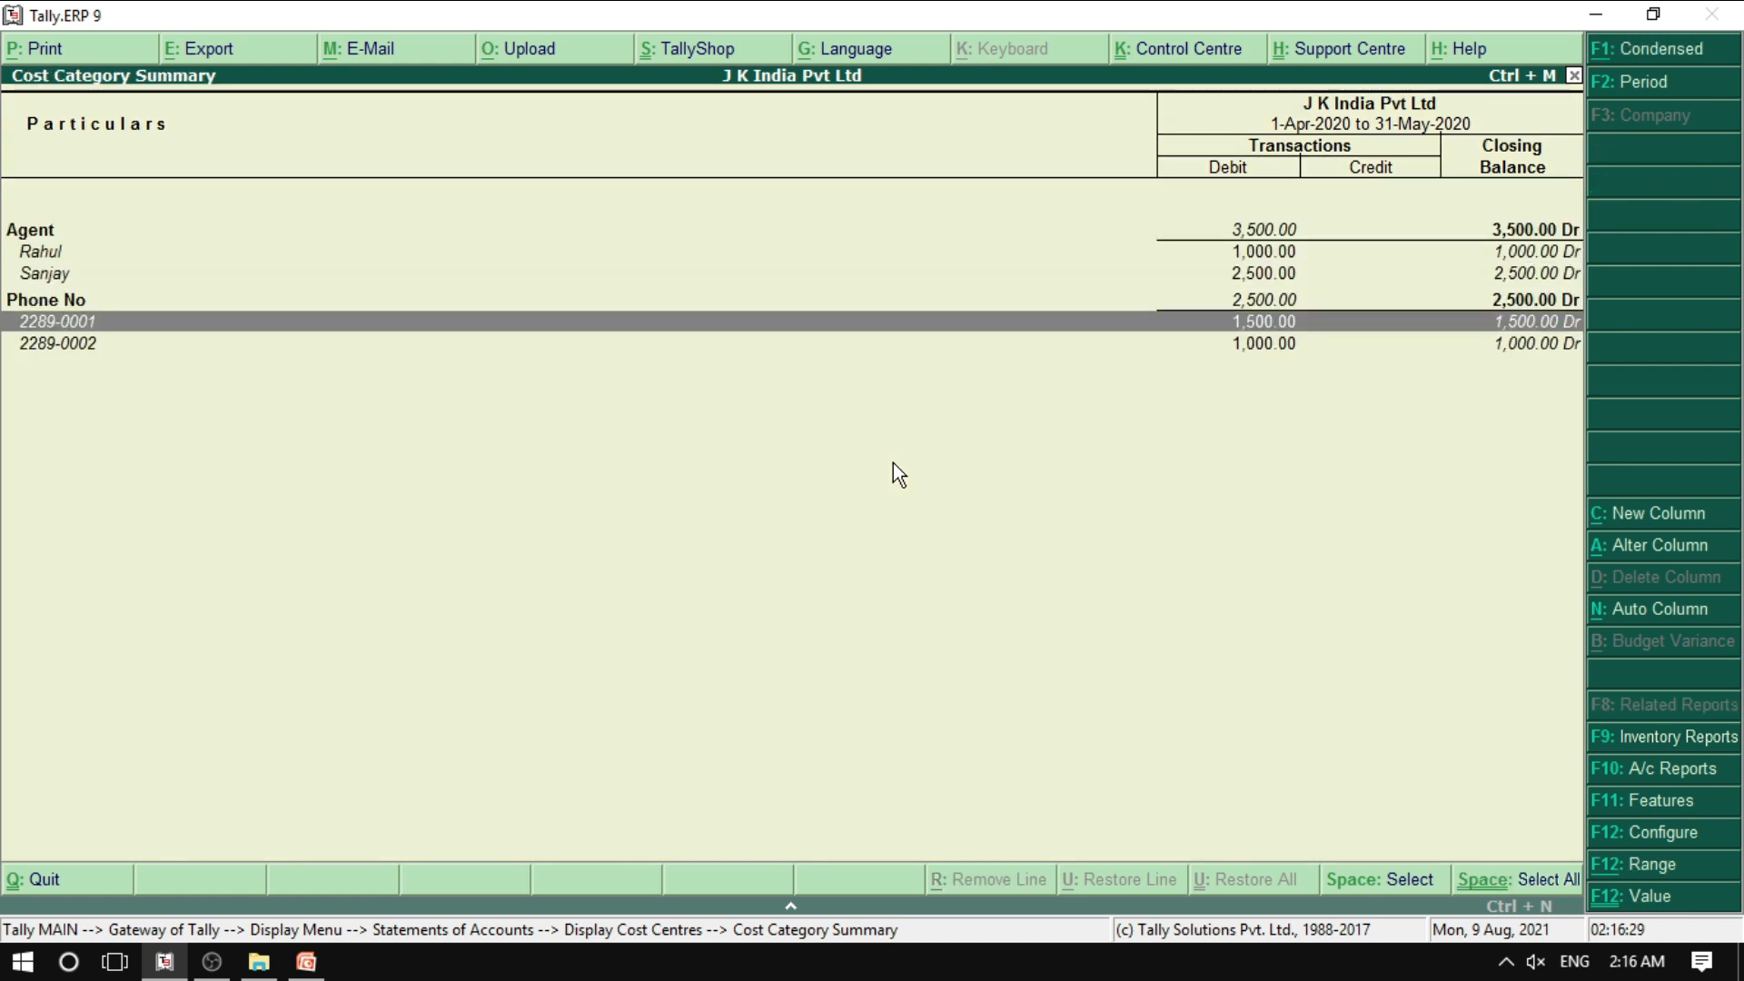
{"action": "key", "text": "Return"}
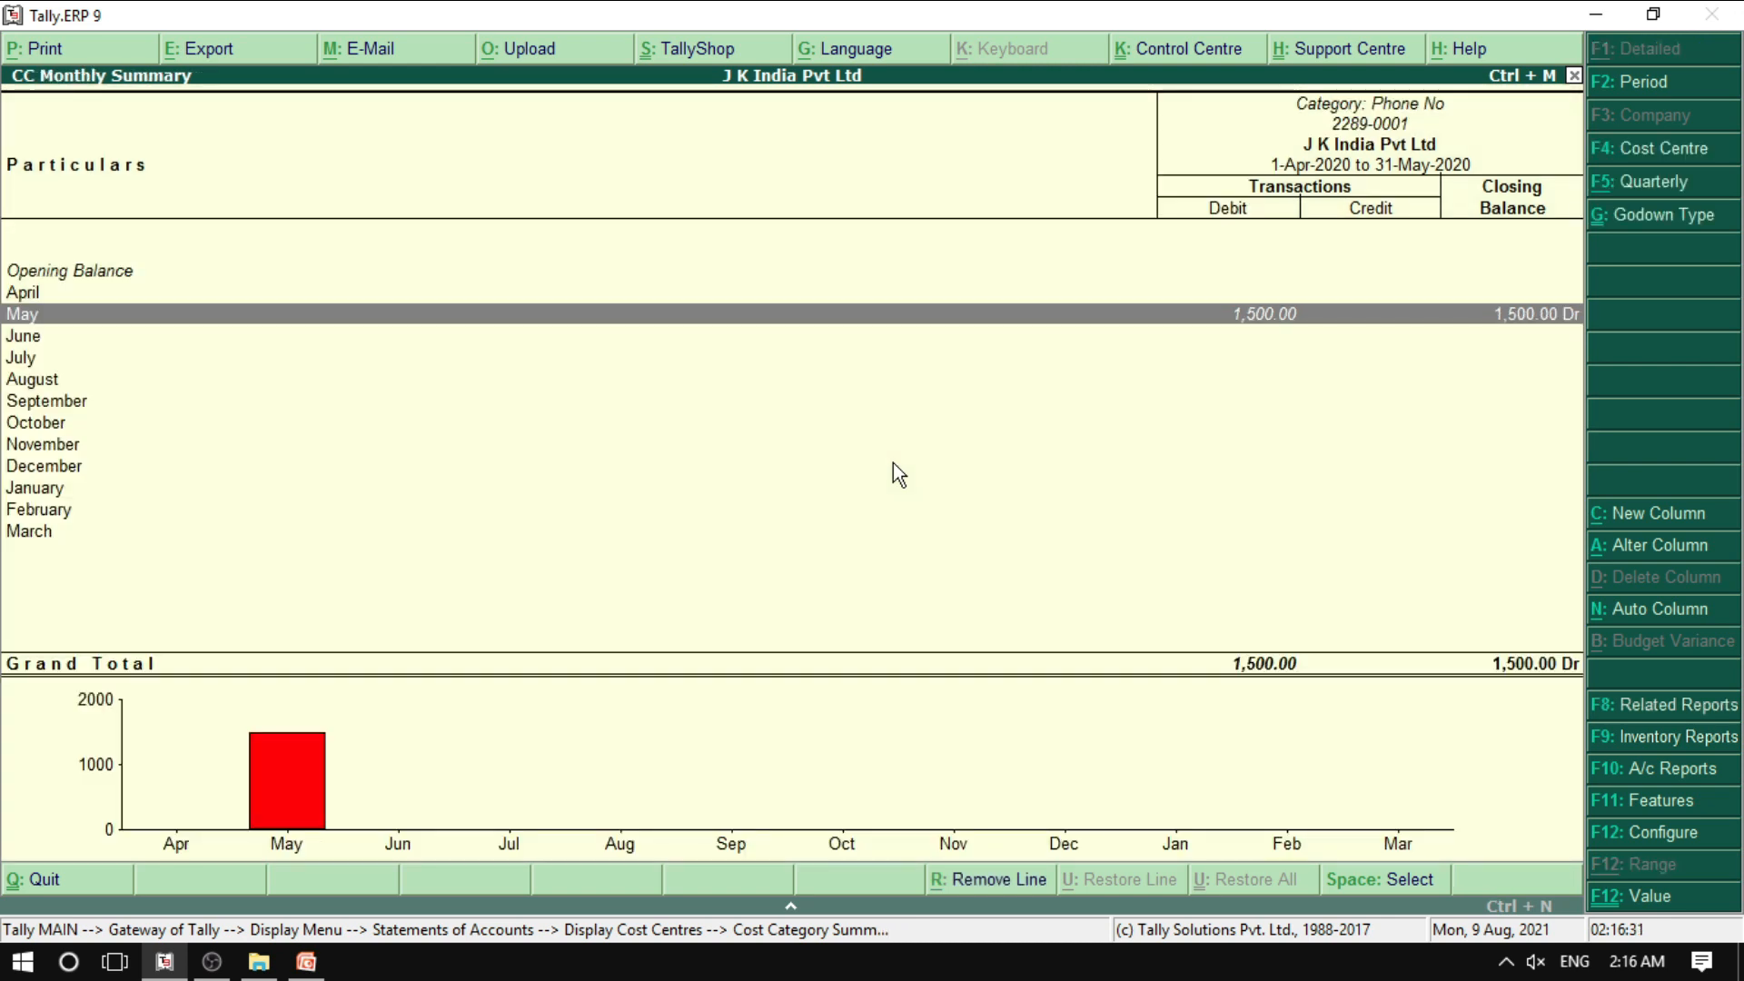
- Examine the transactions and closing balance of the first-listed Phone No cost centre month by month
{"action": "key", "text": "Down"}
{"action": "key", "text": "Down"}
{"action": "key", "text": "Down"}
{"action": "key", "text": "Down"}
{"action": "key", "text": "Down"}
{"action": "key", "text": "Down"}
{"action": "key", "text": "Down"}
{"action": "key", "text": "Up"}
{"action": "key", "text": "Up"}
{"action": "key", "text": "Up"}
{"action": "key", "text": "Up"}
{"action": "key", "text": "Up"}
{"action": "key", "text": "Up"}
{"action": "key", "text": "Up"}
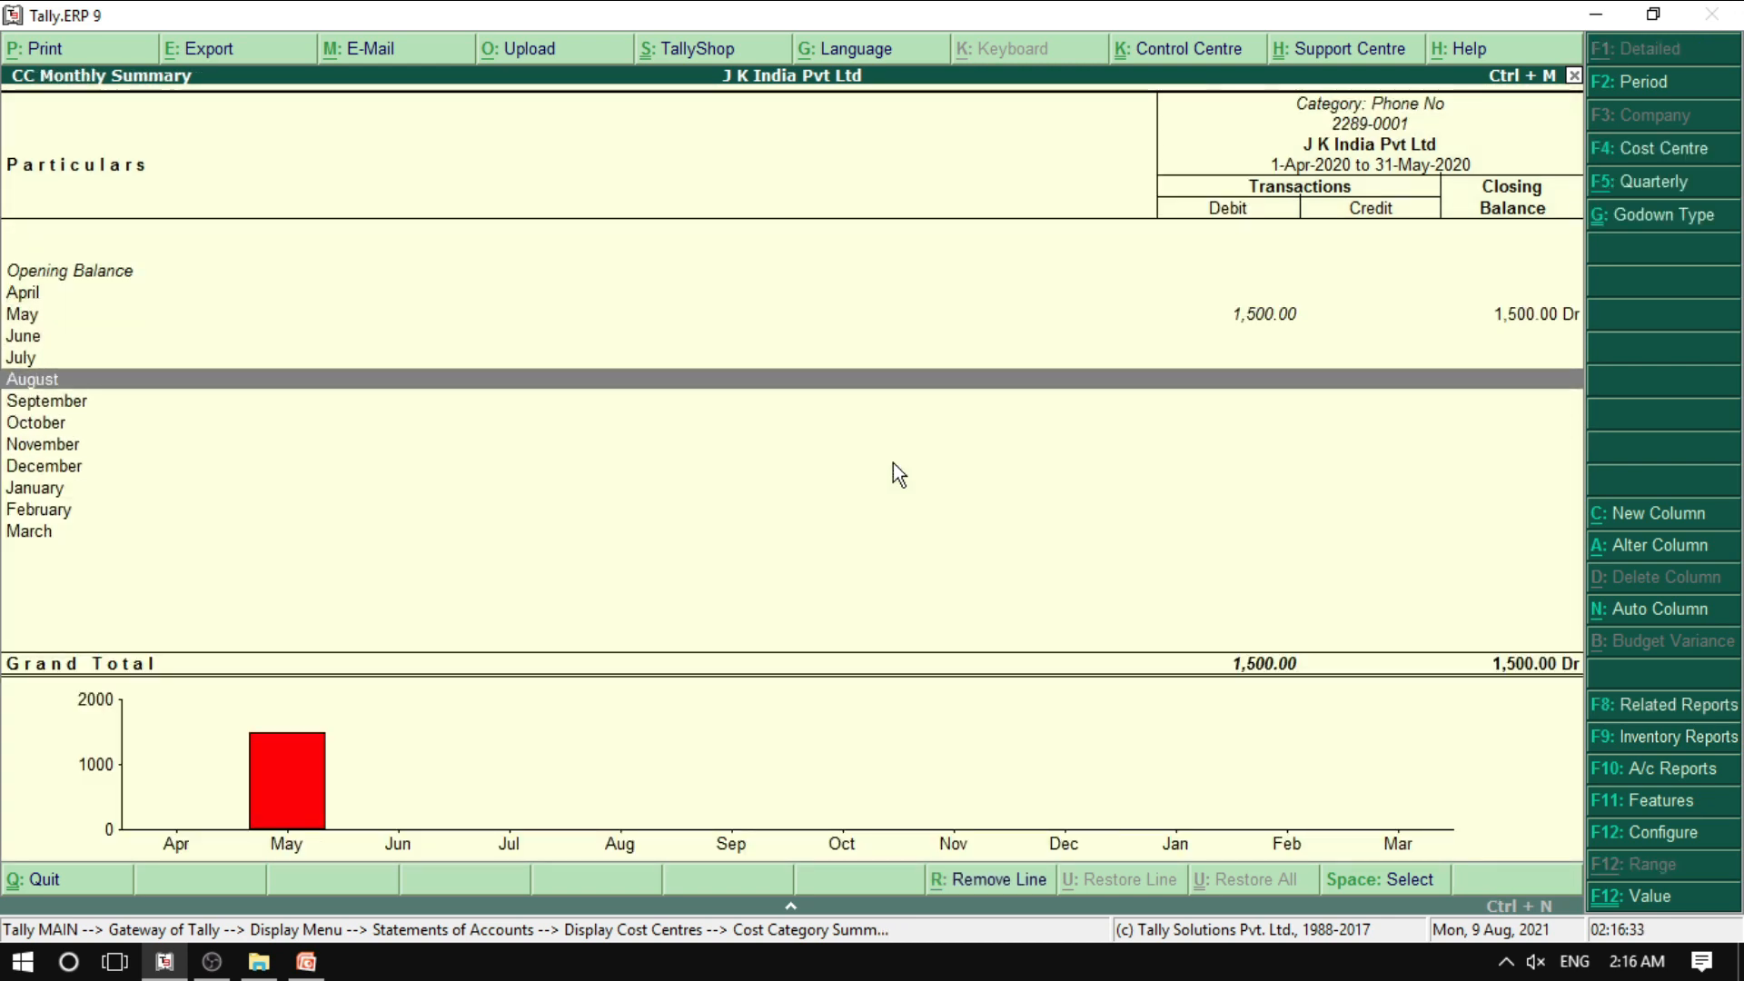
- Close the cost centre reports and return to the Gateway of Tally
{"action": "key", "text": "Escape"}
{"action": "key", "text": "Escape"}
{"action": "key", "text": "Escape"}
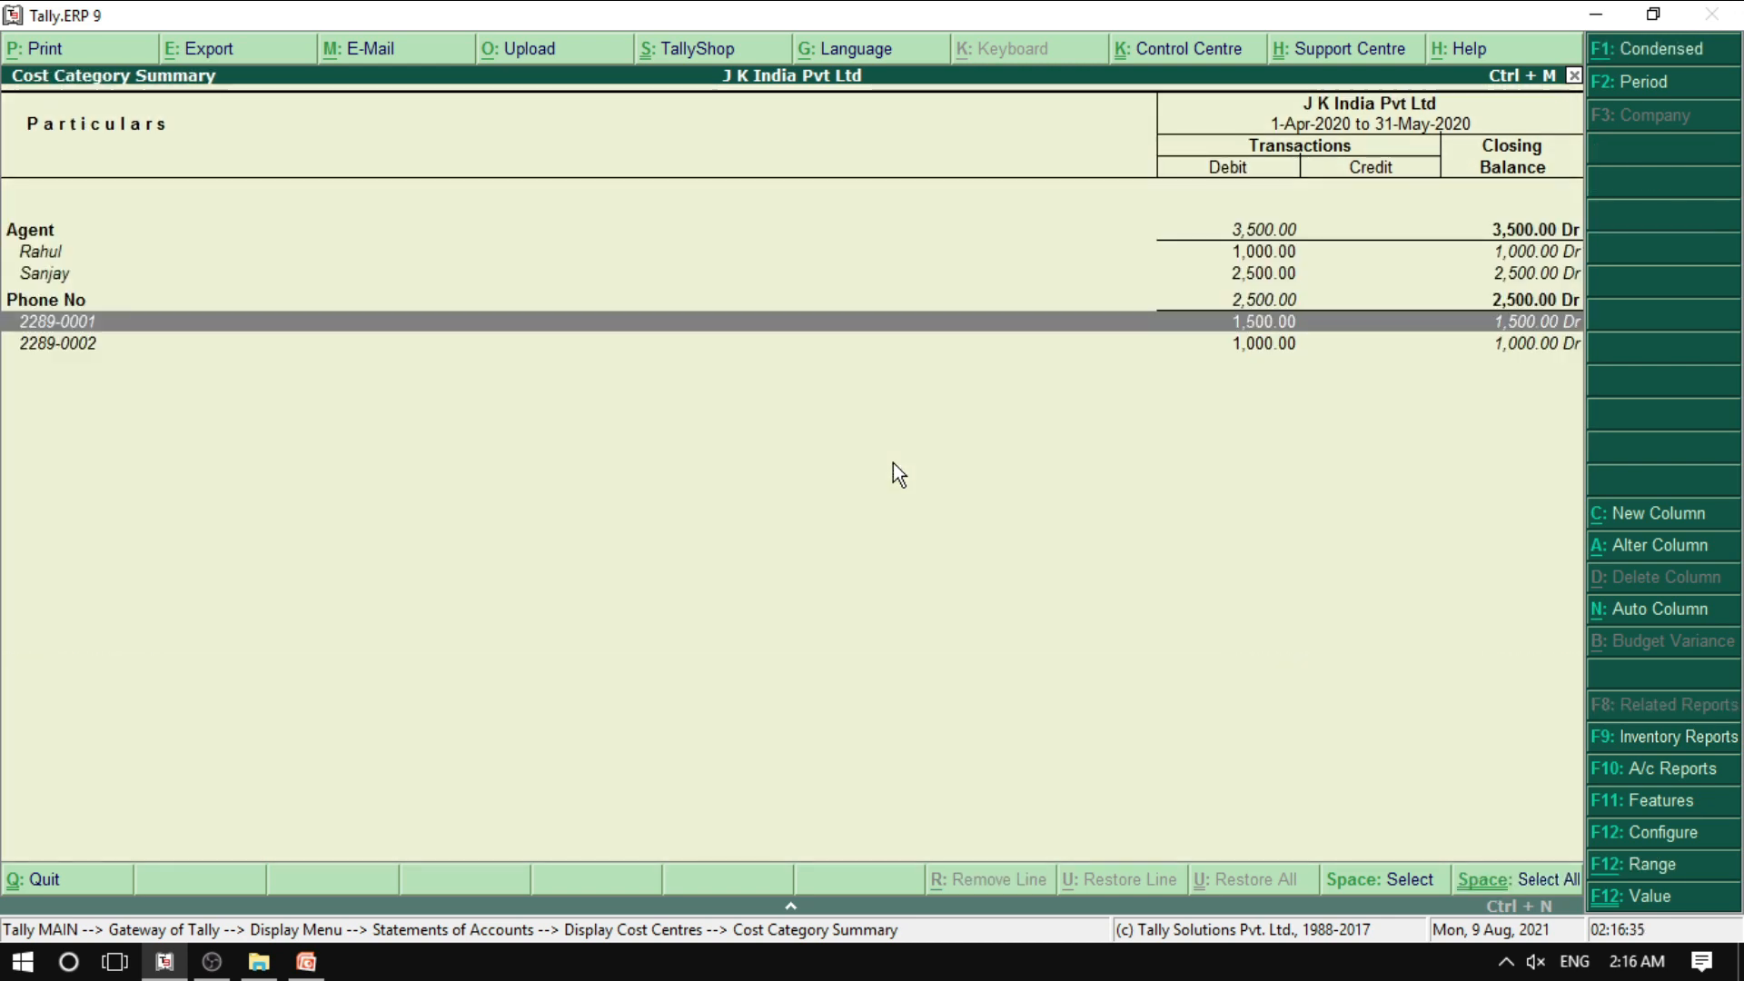
{"action": "key", "text": "Escape"}
{"action": "key", "text": "Escape"}
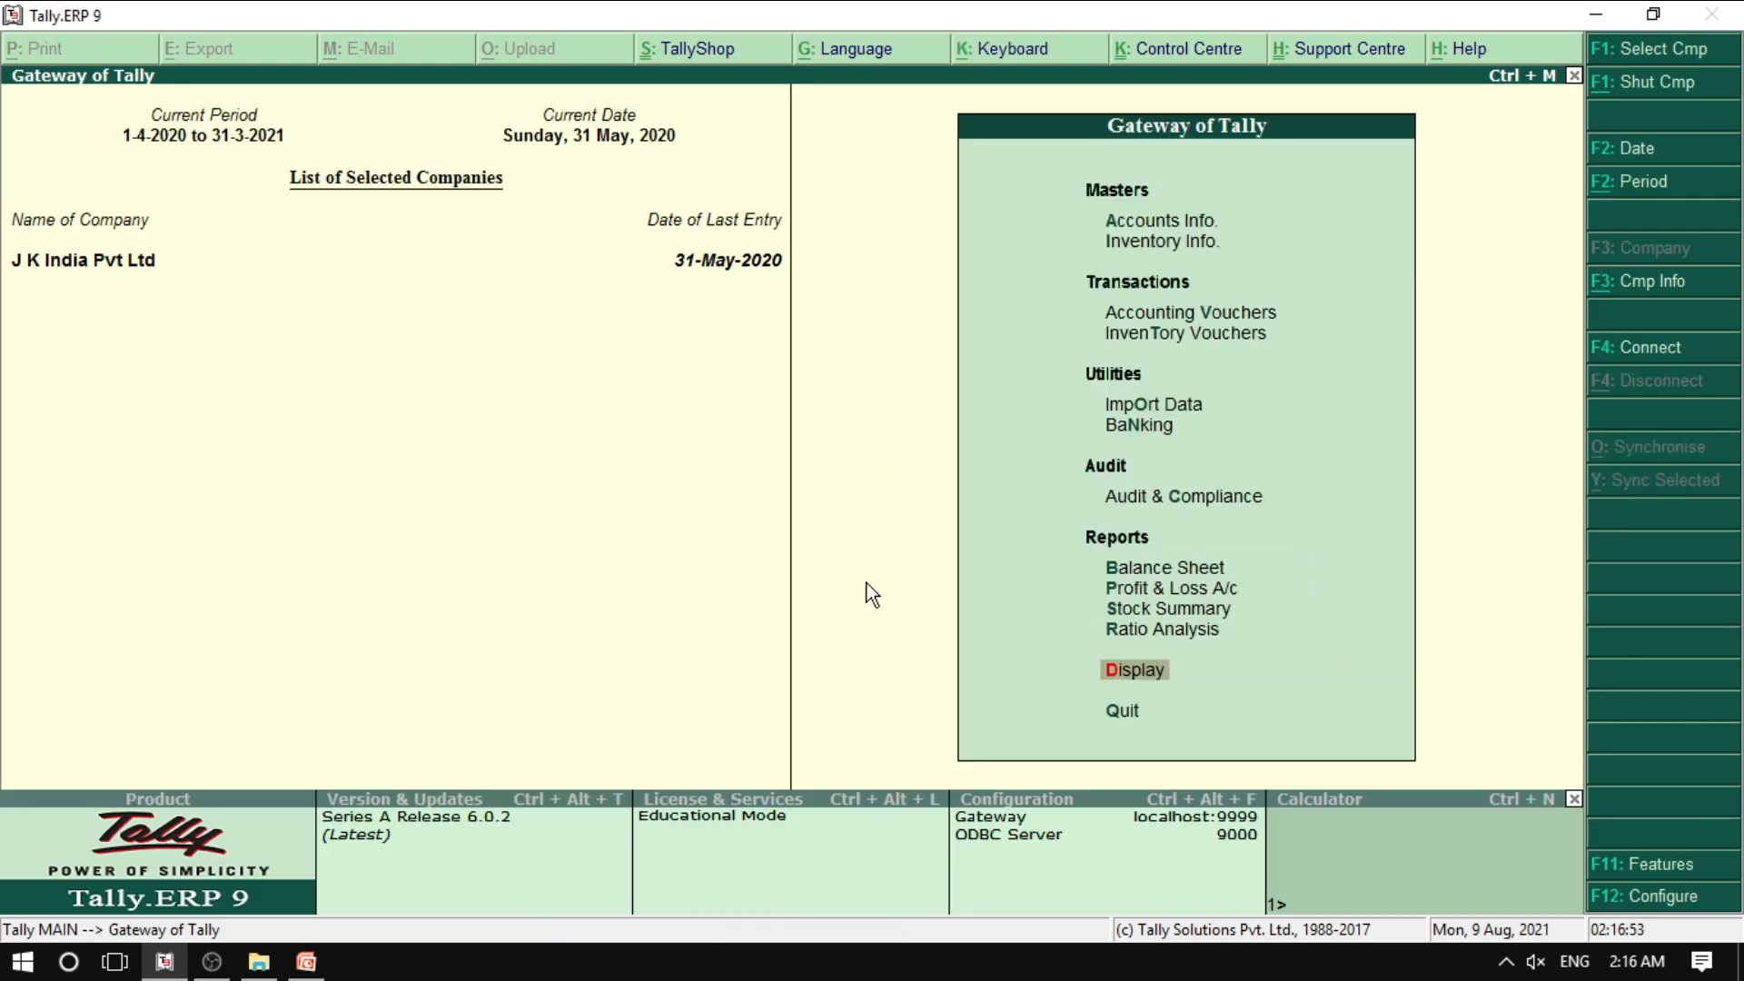